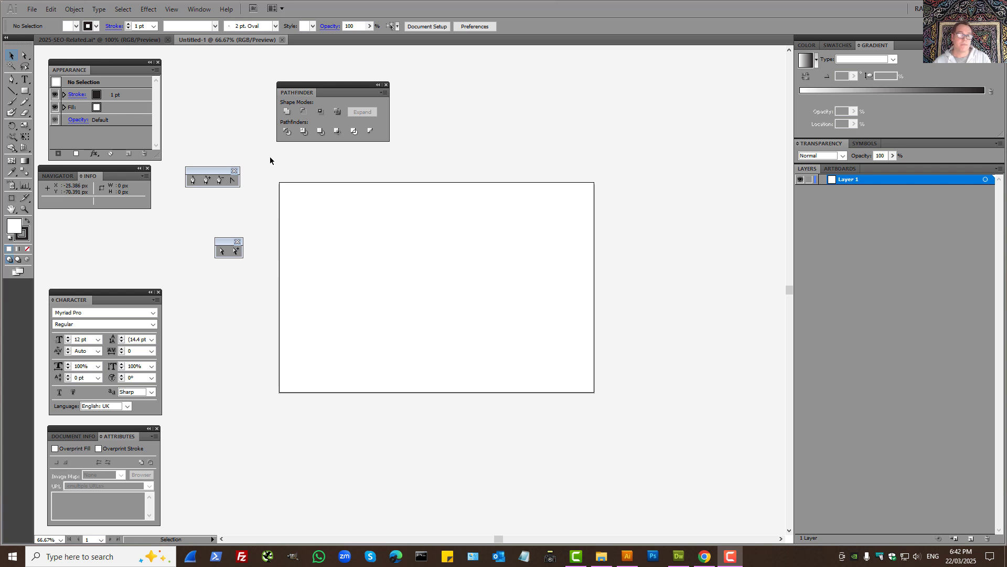
Step: Add four new layers to the blank document, up to Layer 5
click(971, 539)
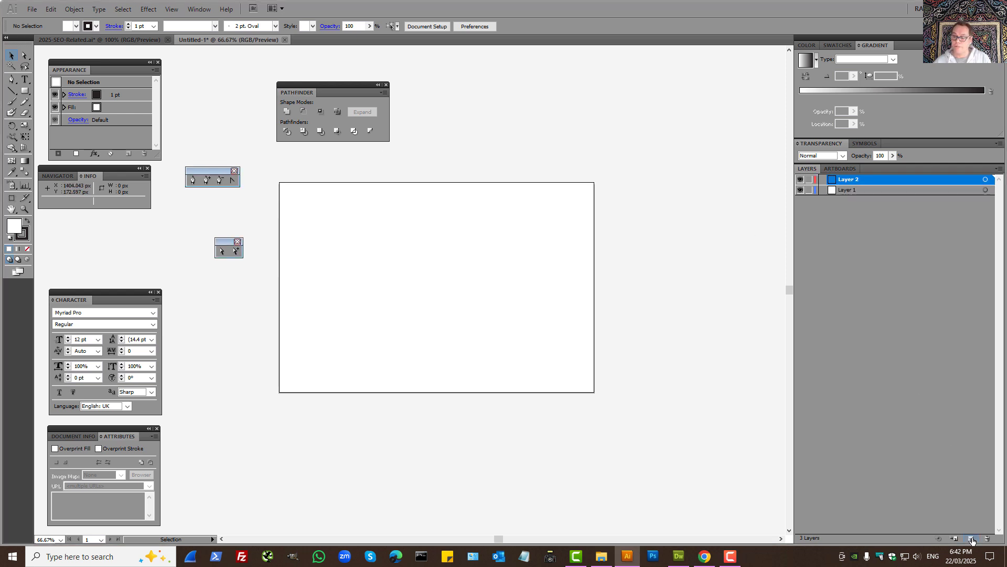
click(971, 539)
click(971, 538)
click(971, 539)
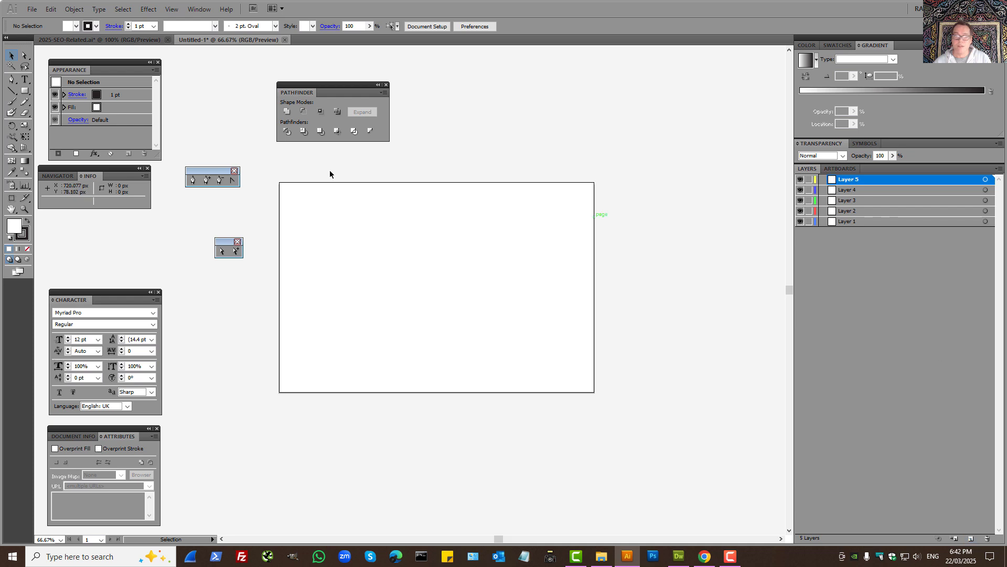
click(32, 9)
click(52, 17)
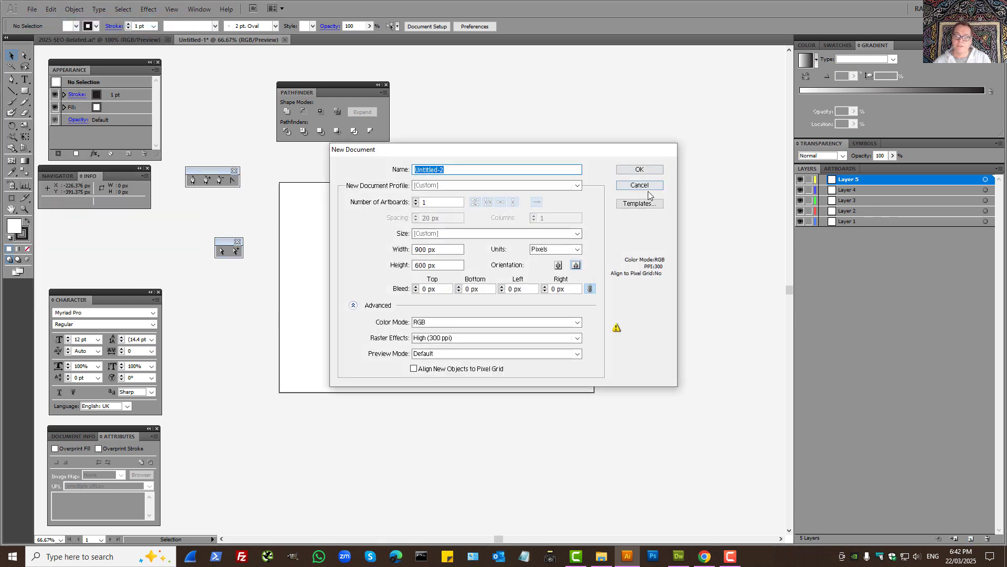
click(644, 186)
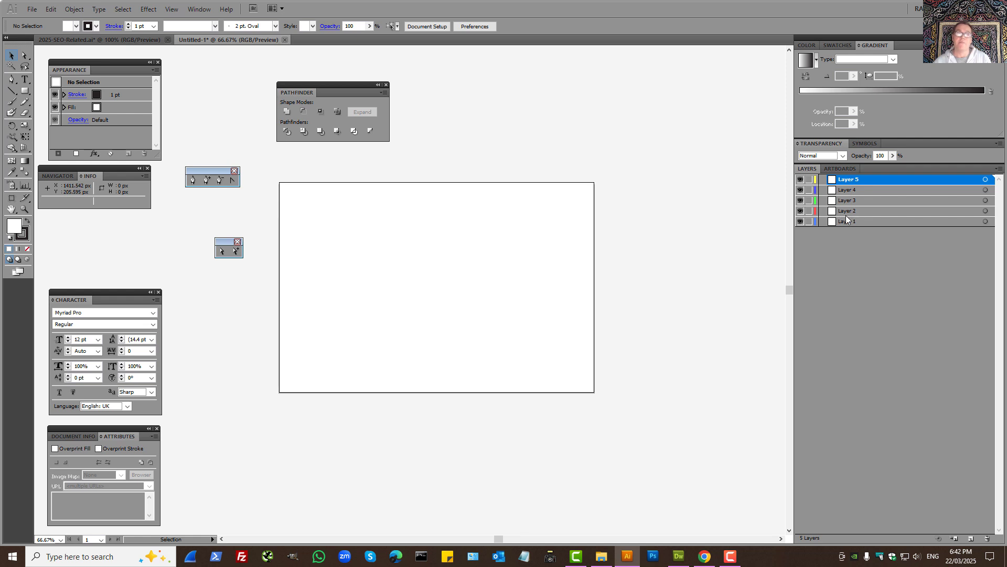
Step: Place the image IMG20250322183806.jpg from the Desktop onto Layer 2
click(846, 212)
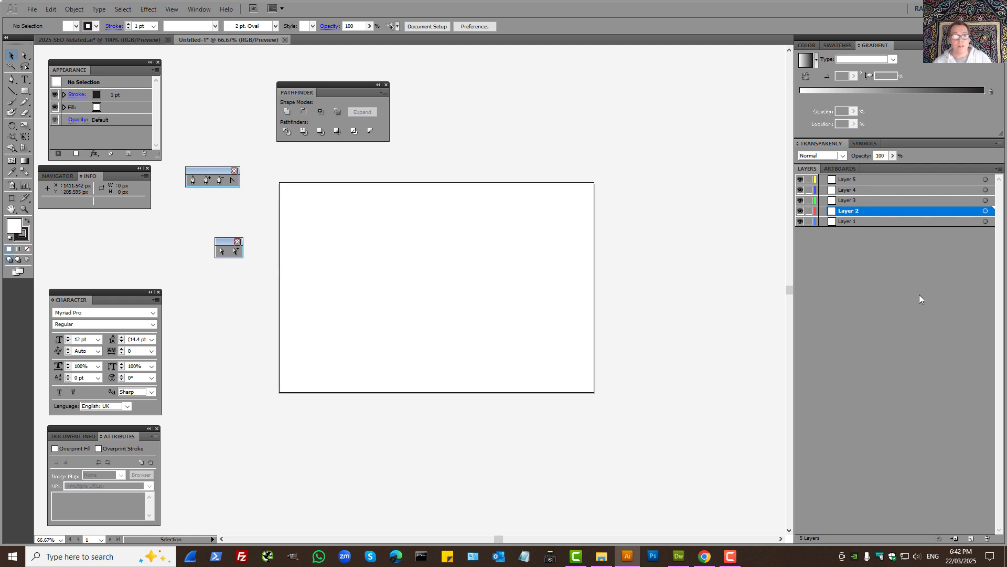
click(35, 11)
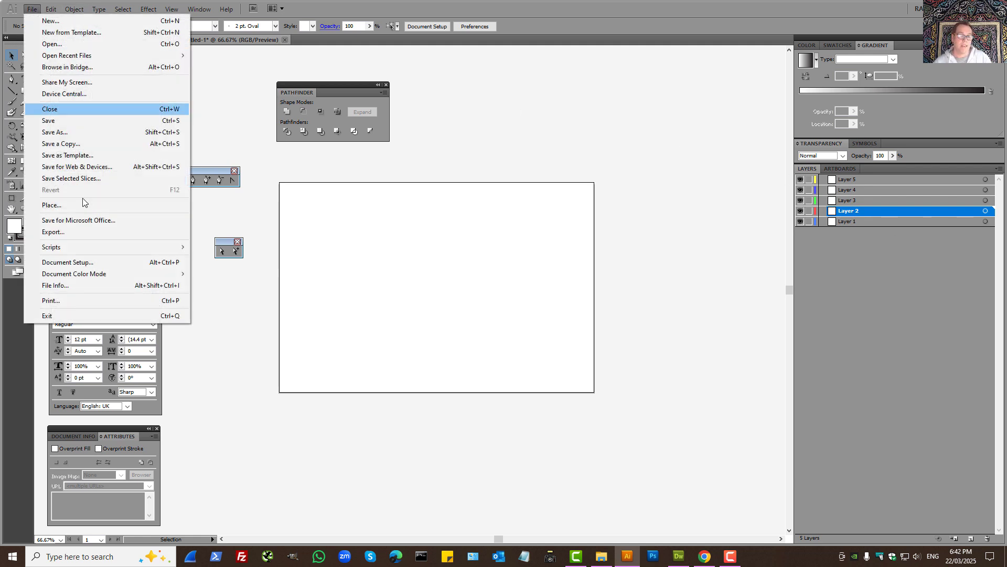
click(63, 205)
scroll(386, 262, down, 3)
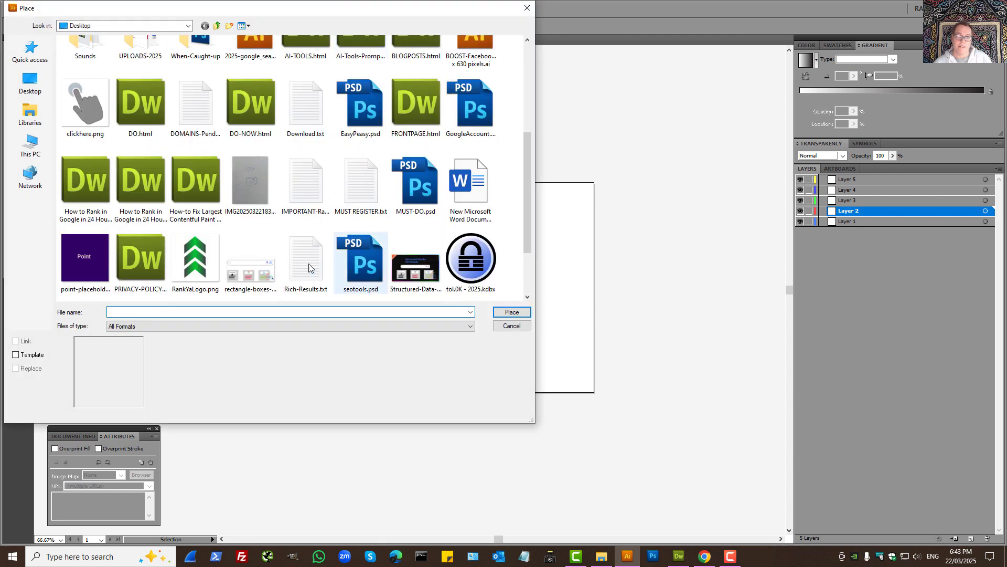
scroll(304, 262, down, 1)
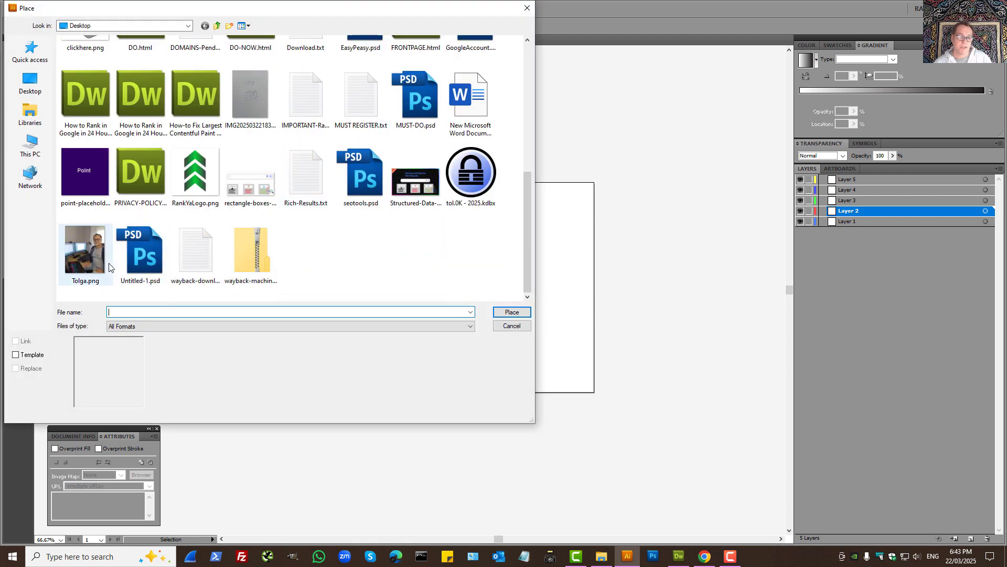
click(250, 97)
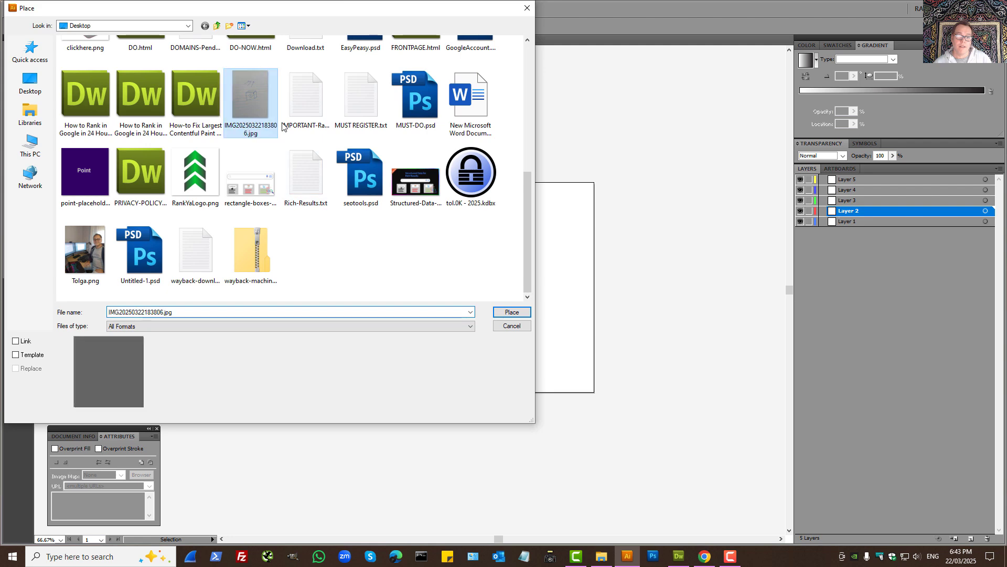
click(524, 313)
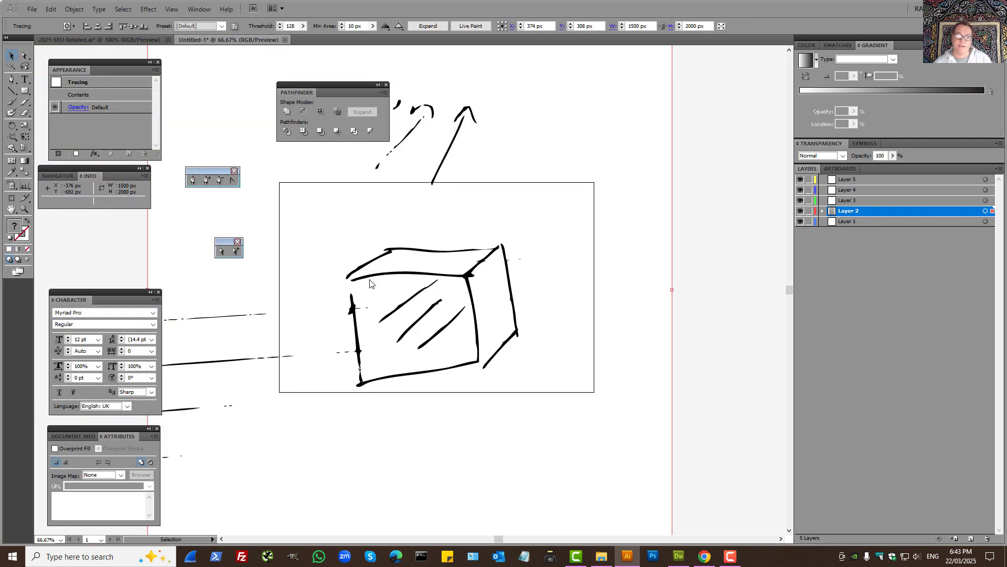
Step: Delete the placed box sketch from Layer 2
key(ctrl)
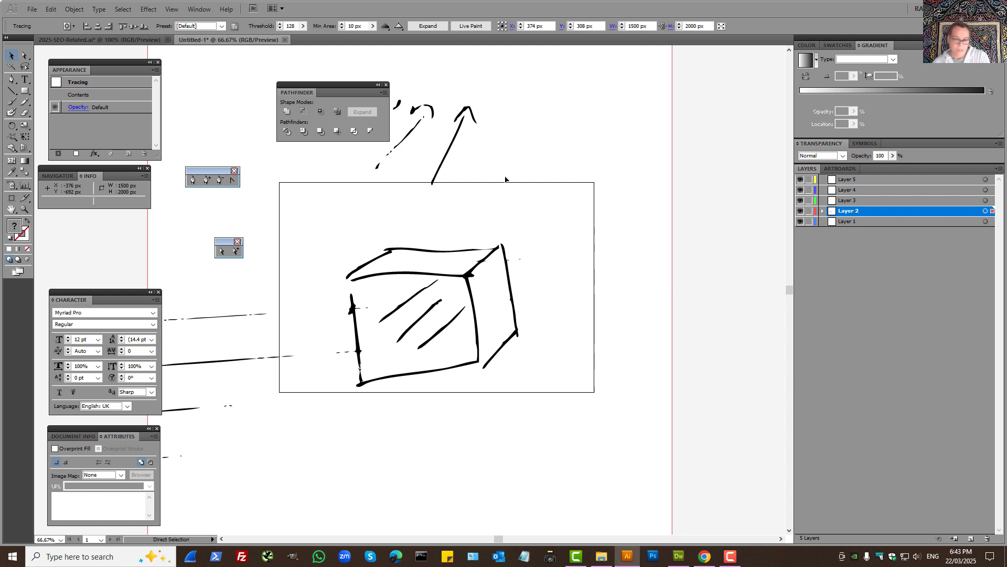
key(ctrl+minus)
key(ctrl+minus)
key(ctrl+minus)
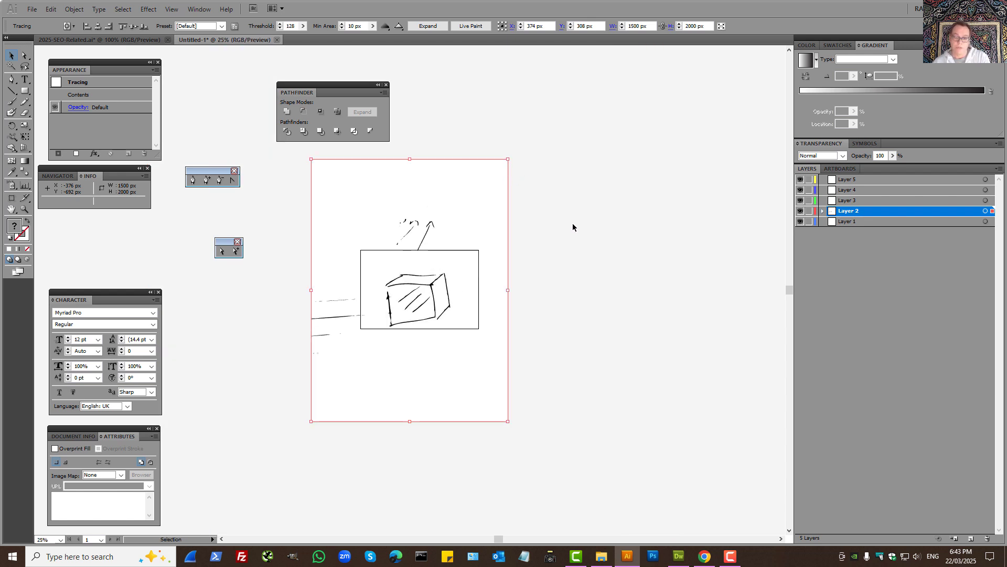
key(Delete)
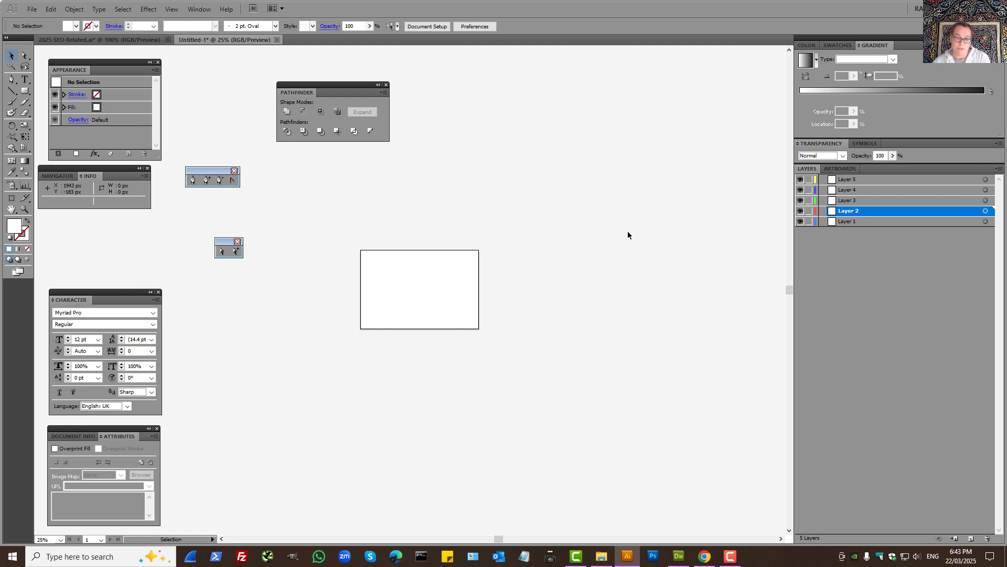
key(ctrl+plus)
key(ctrl+plus)
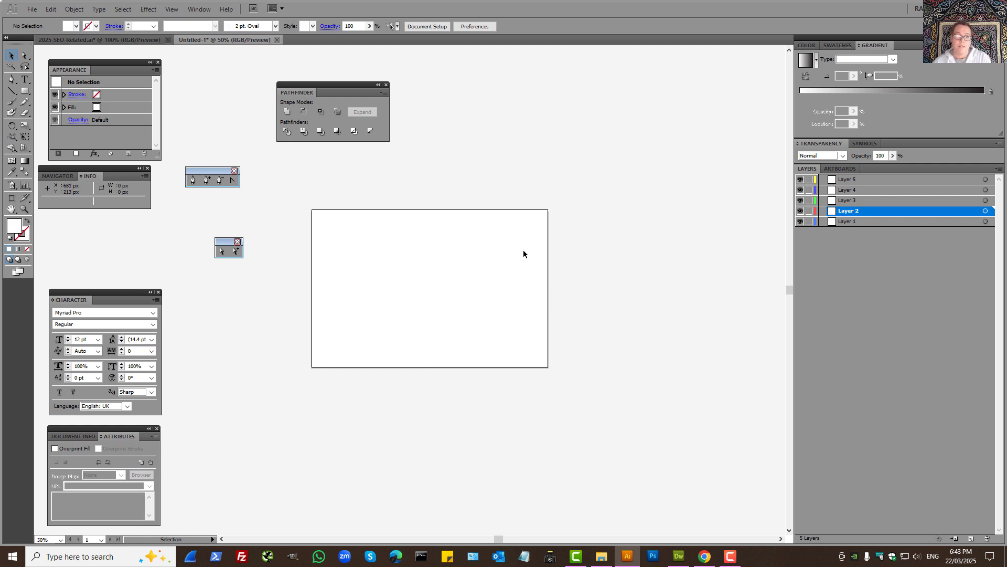
Step: In the 2025-SEO-Related.ai document, show and unlock Layer 68 and copy its Australia map shape
click(113, 39)
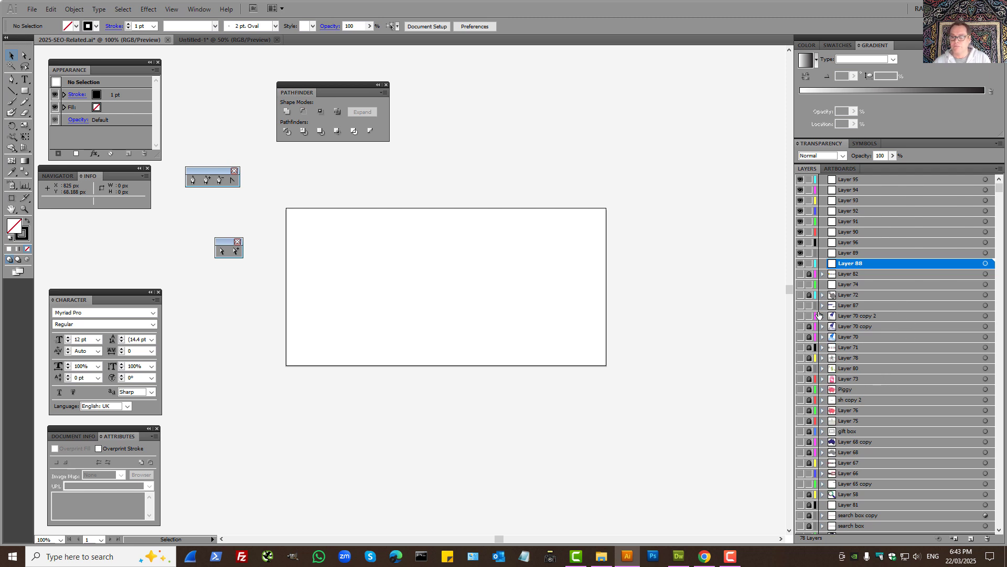
click(800, 452)
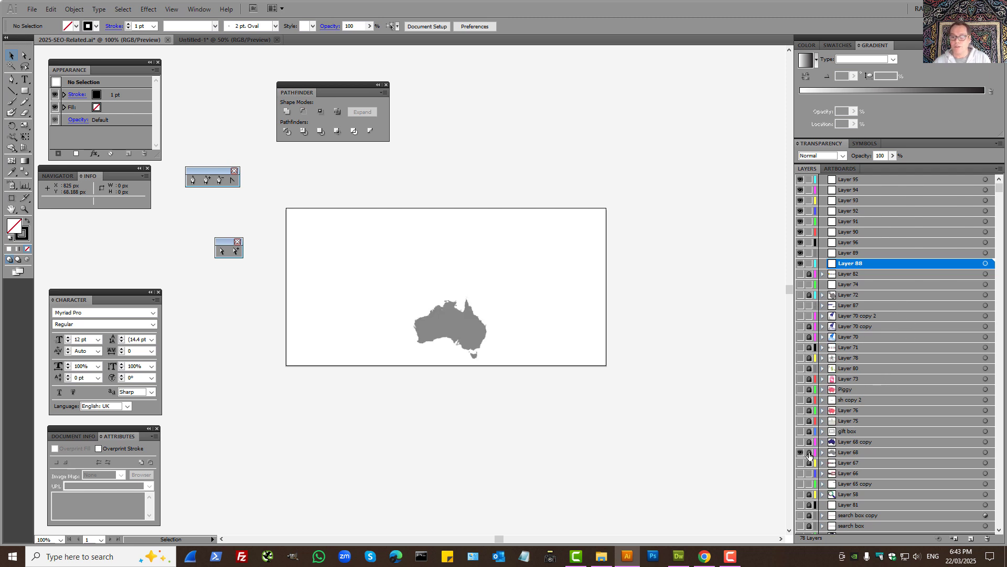
click(809, 452)
drag(368, 275, 552, 403)
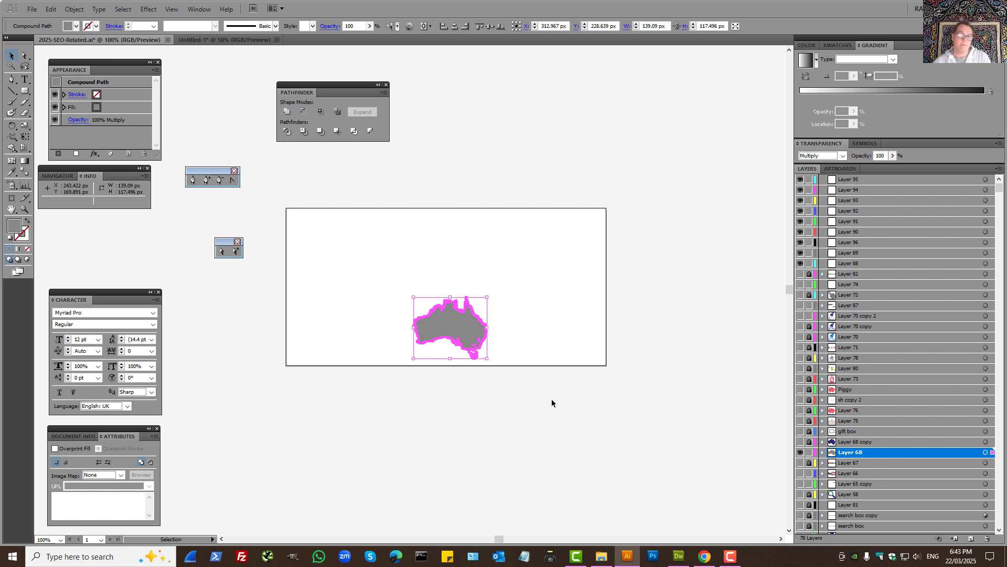
key(ctrl+c)
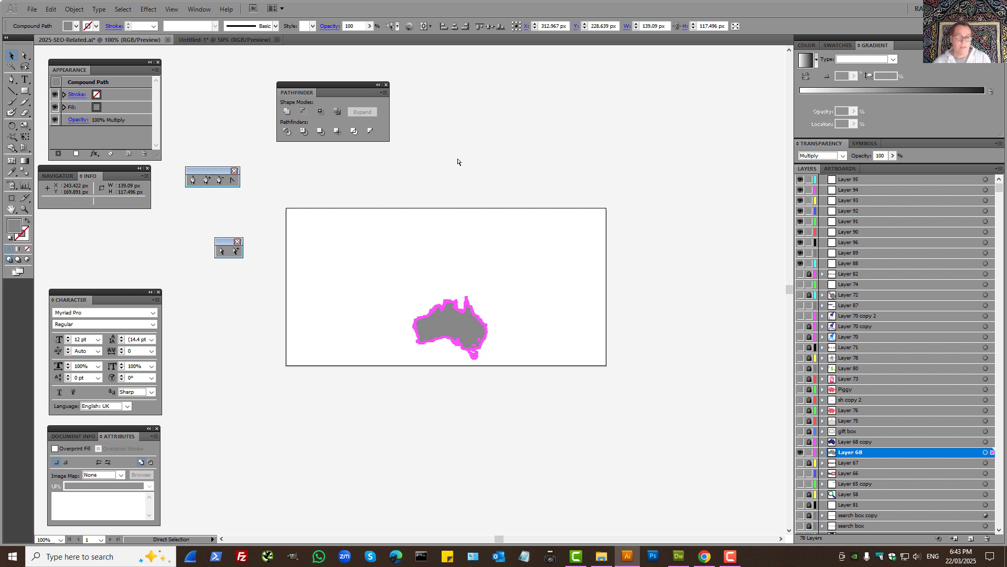
Step: Paste the Australia map onto Layer 2 of the Untitled-1 document and delete it again
click(225, 40)
key(ctrl+v)
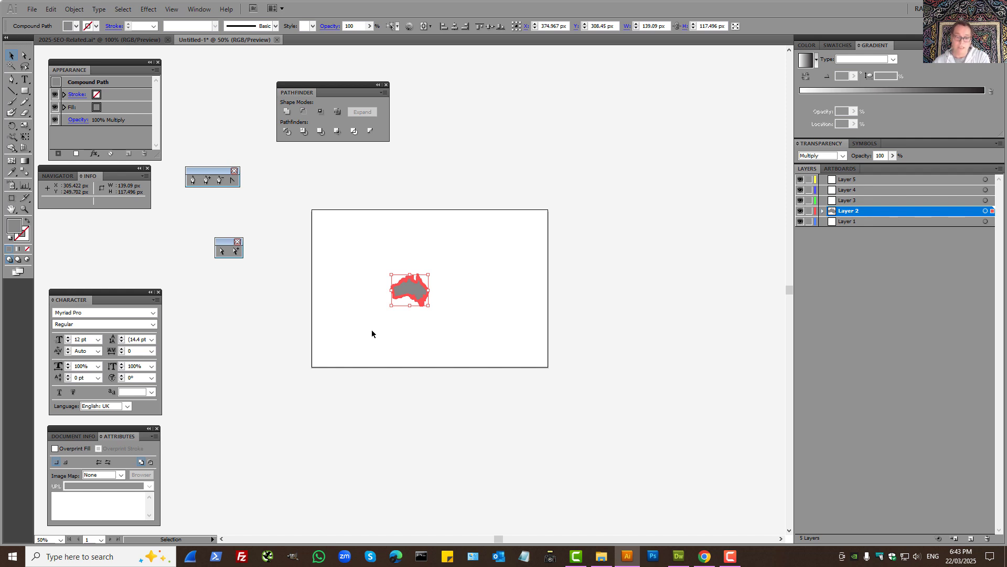
key(Delete)
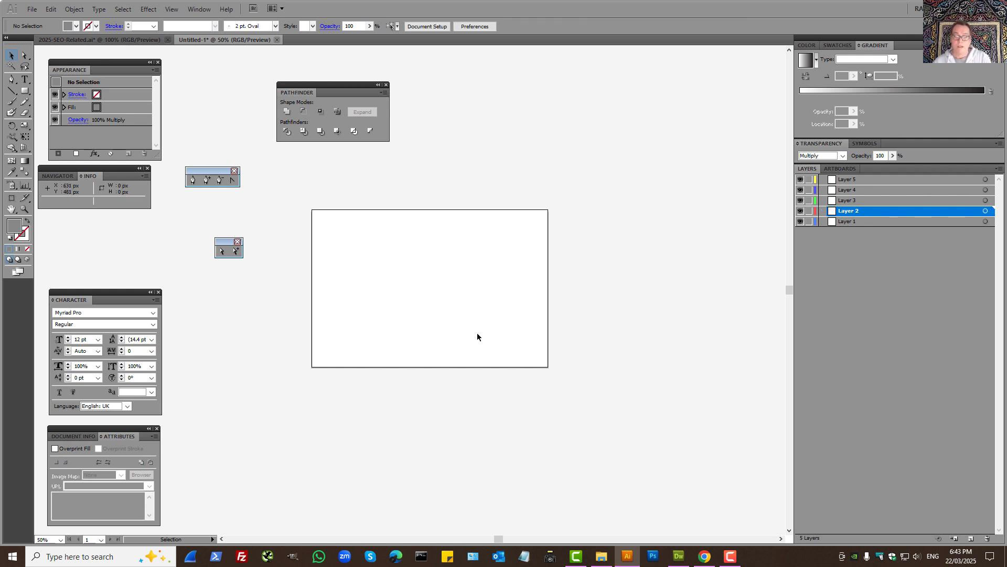
Step: Open the 3D Symbols symbol library
click(208, 8)
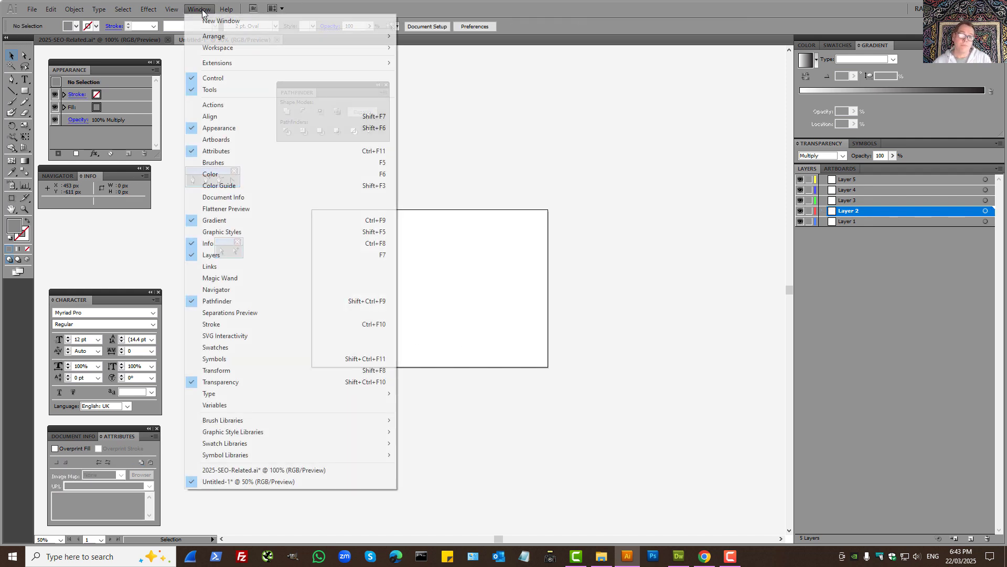
mouse_move(297, 461)
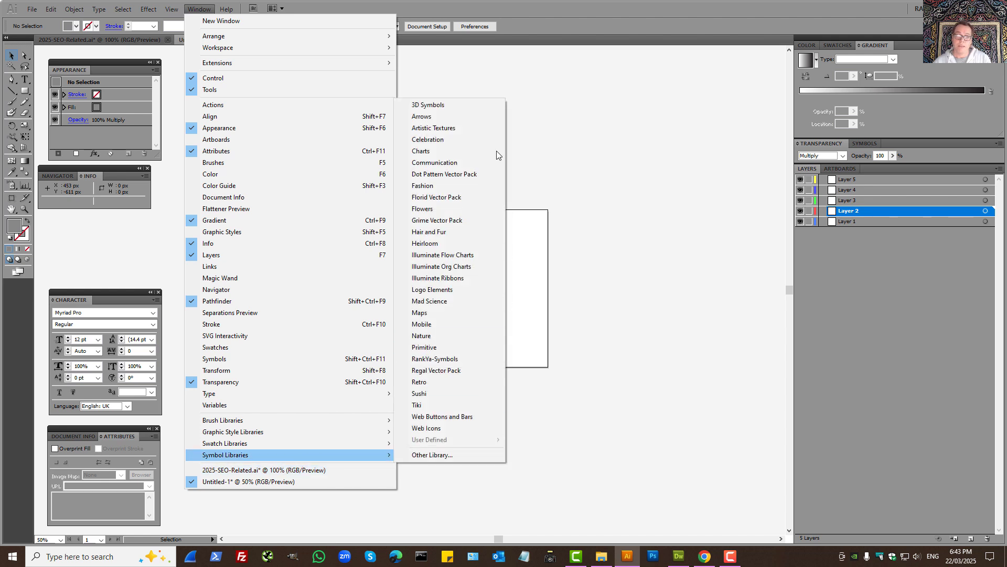
click(428, 104)
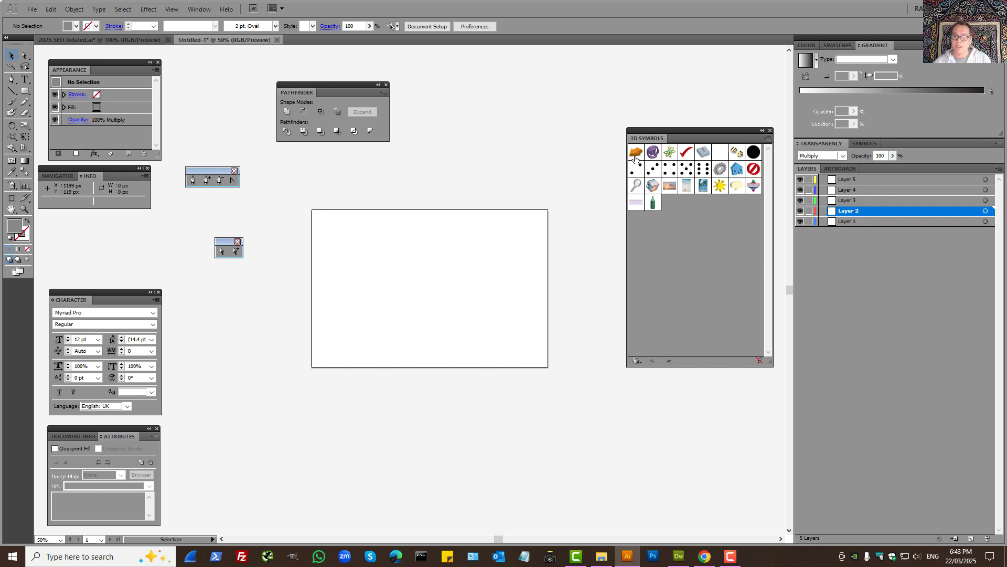
Step: Place the orange 3D arrow symbol as unlinked artwork, enlarged to about 392 × 234 px near the artboard's centre
drag(635, 158, 444, 312)
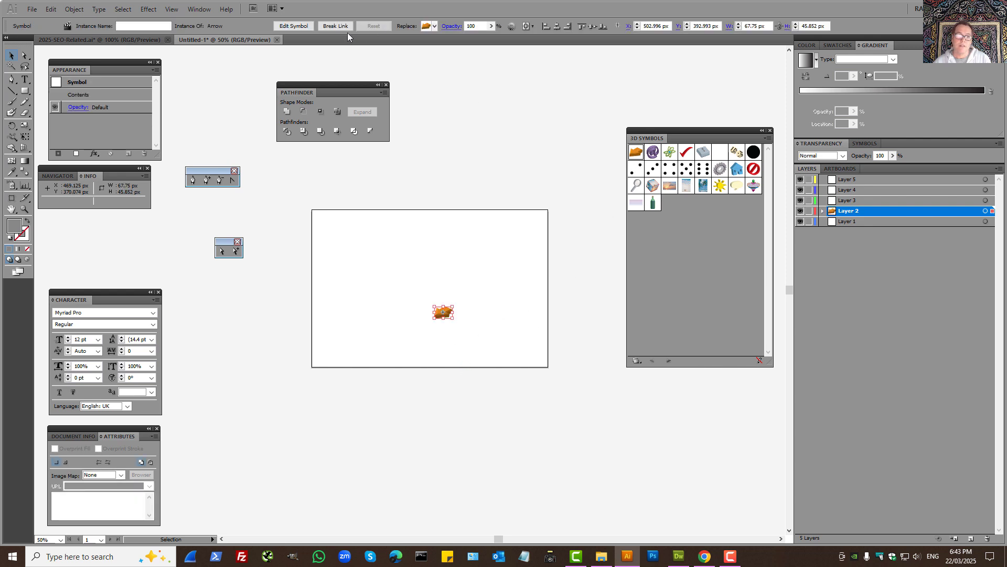
click(344, 27)
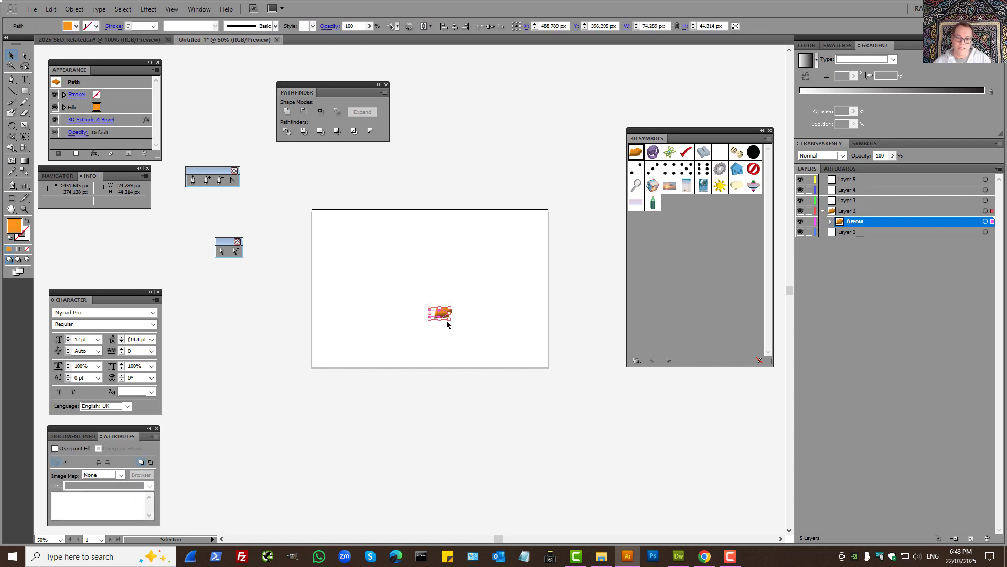
drag(449, 318, 531, 365)
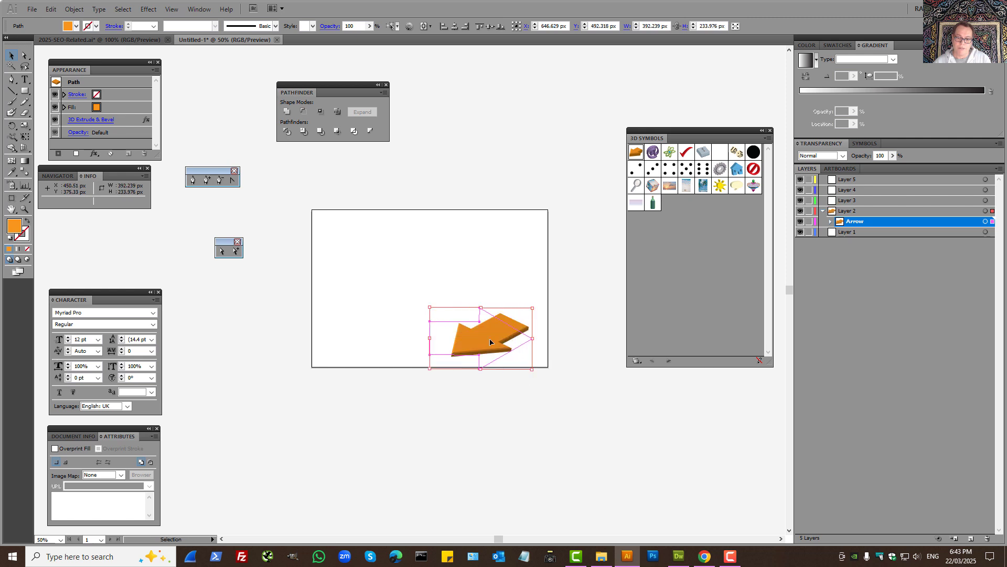
drag(487, 338, 434, 284)
click(478, 338)
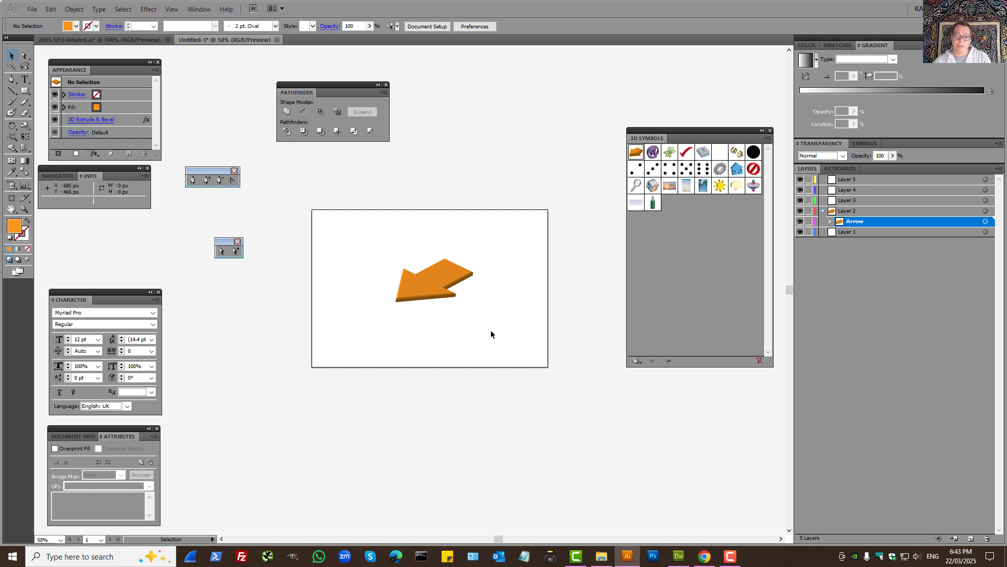
Step: Delete the orange arrow from the artboard
drag(385, 234, 495, 334)
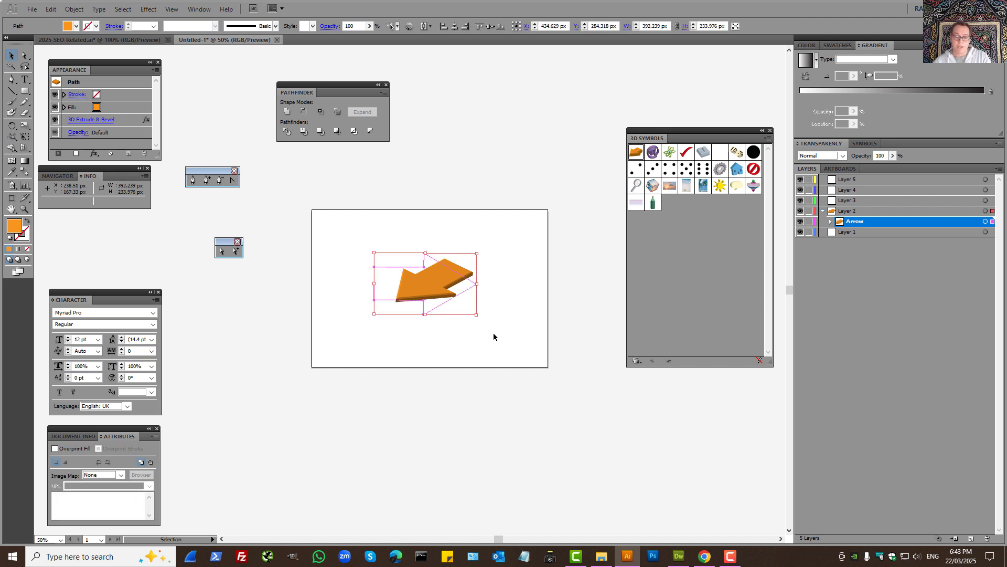
key(Delete)
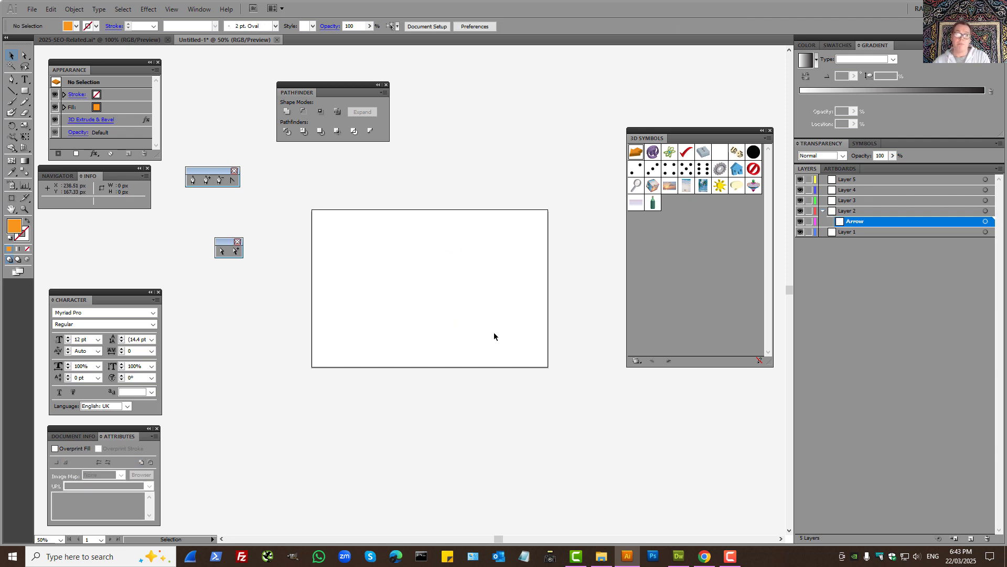
Step: Switch to the Web Icons symbol library and place its heart icon on the artboard as unlinked artwork
click(637, 361)
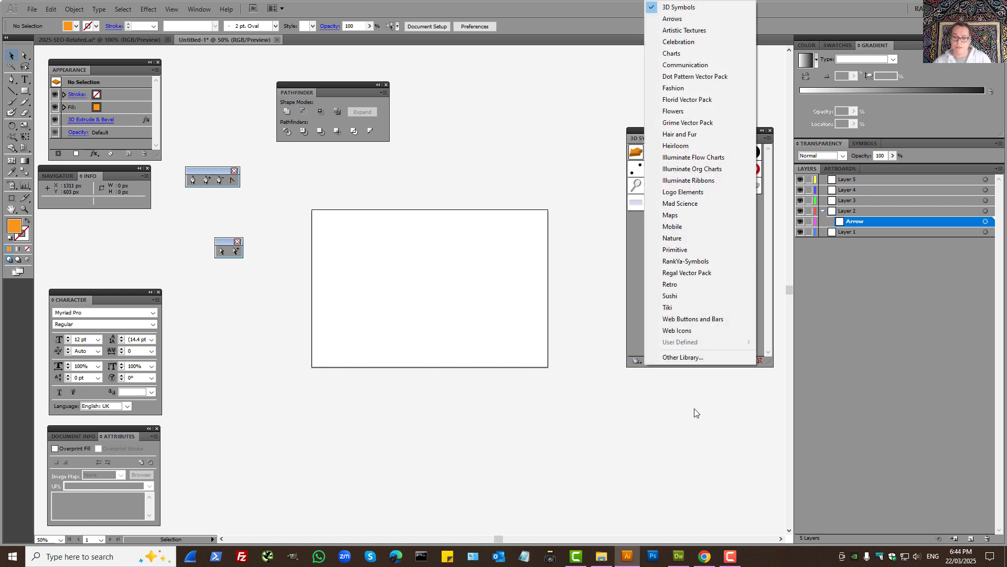
click(681, 331)
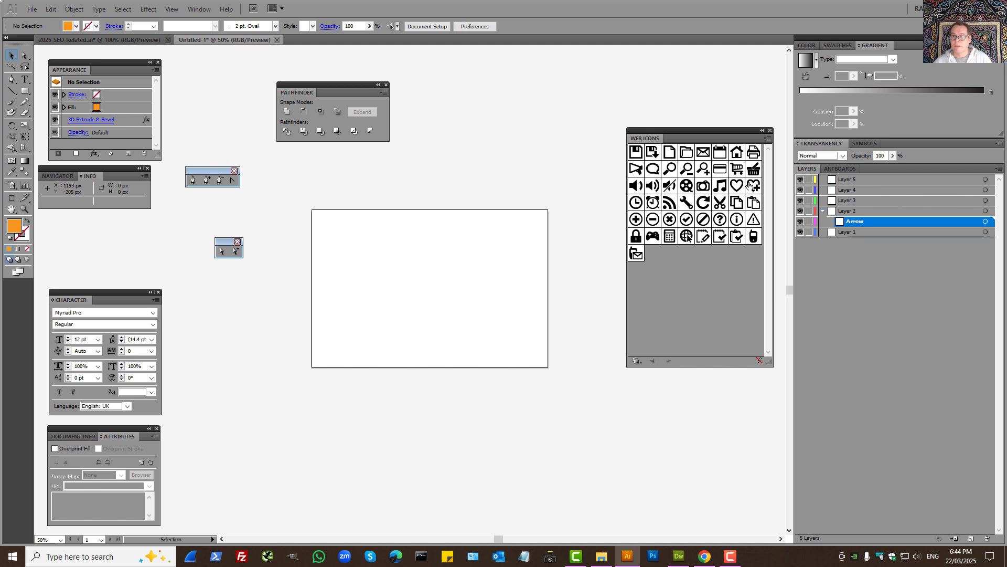
drag(738, 188, 422, 280)
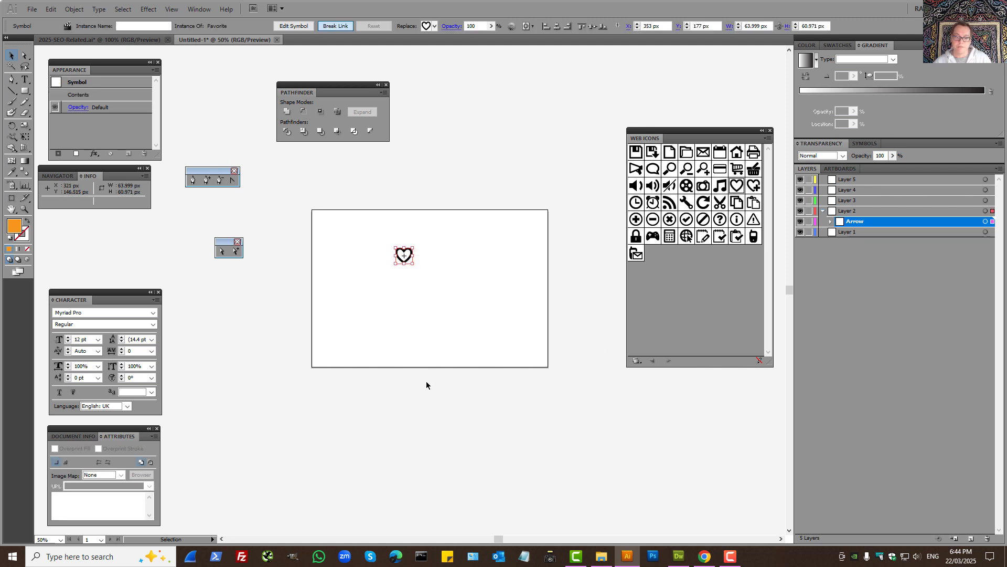
click(332, 27)
Step: Enlarge the heart icon to about 250 × 238 px and keep it selected
drag(368, 221, 472, 303)
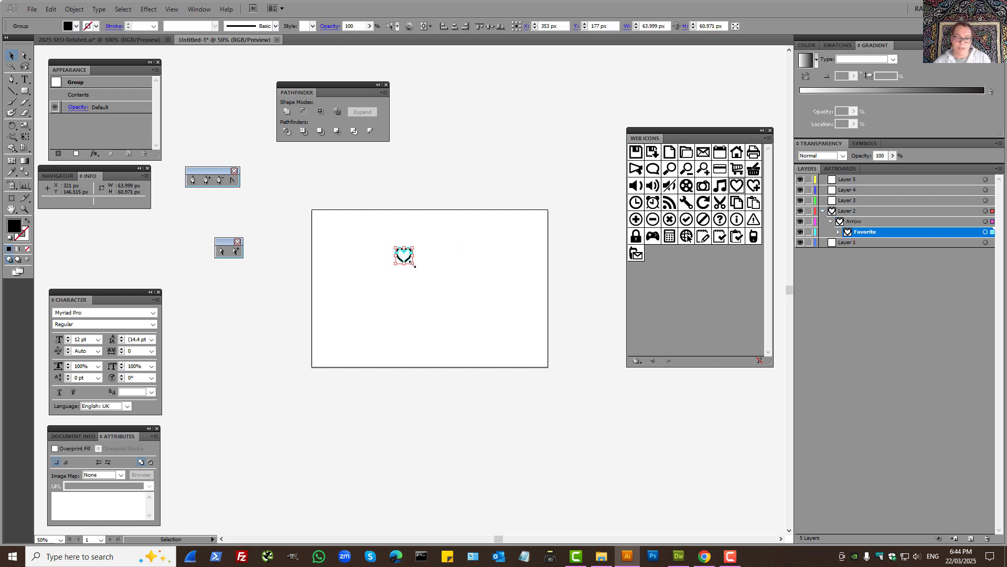
drag(414, 266, 461, 310)
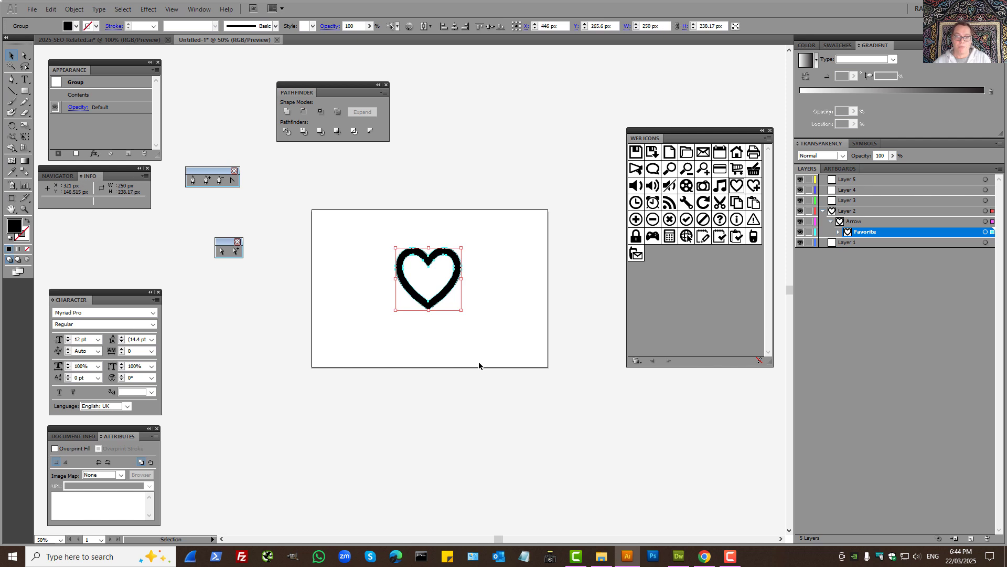
click(479, 365)
drag(389, 247, 470, 299)
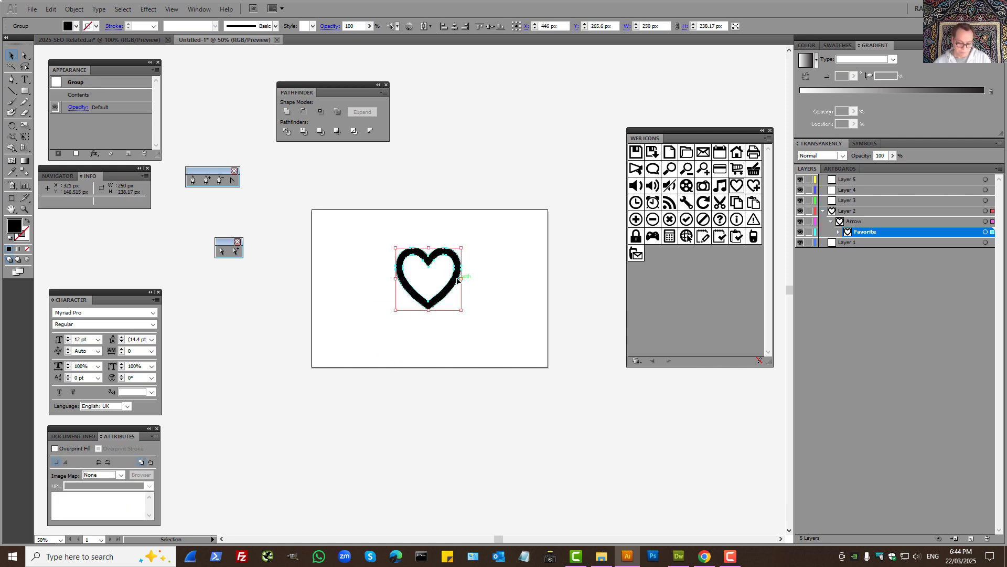
Step: Duplicate Layer 2 with its heart artwork and lock the original layer
drag(877, 216, 970, 537)
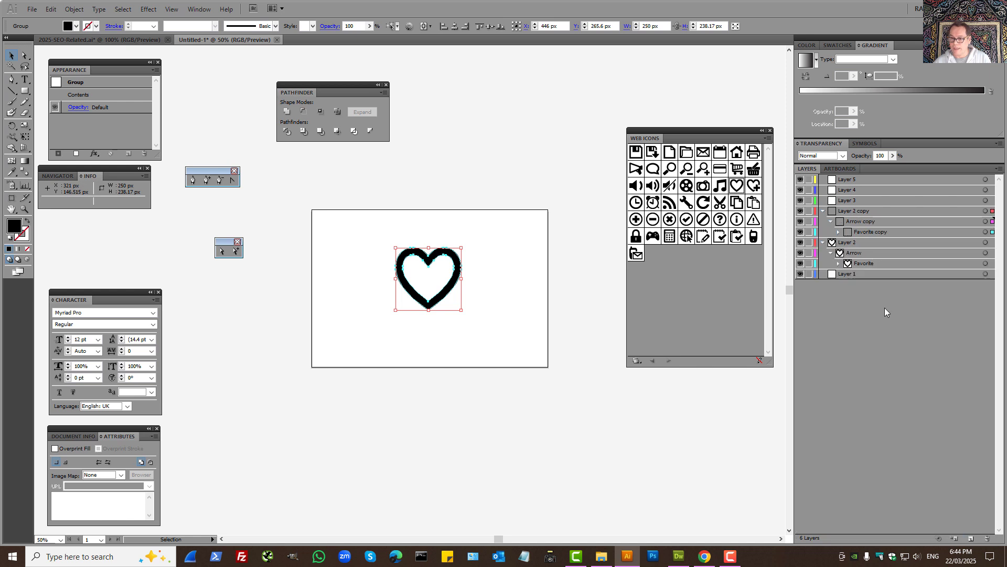
click(823, 241)
click(822, 211)
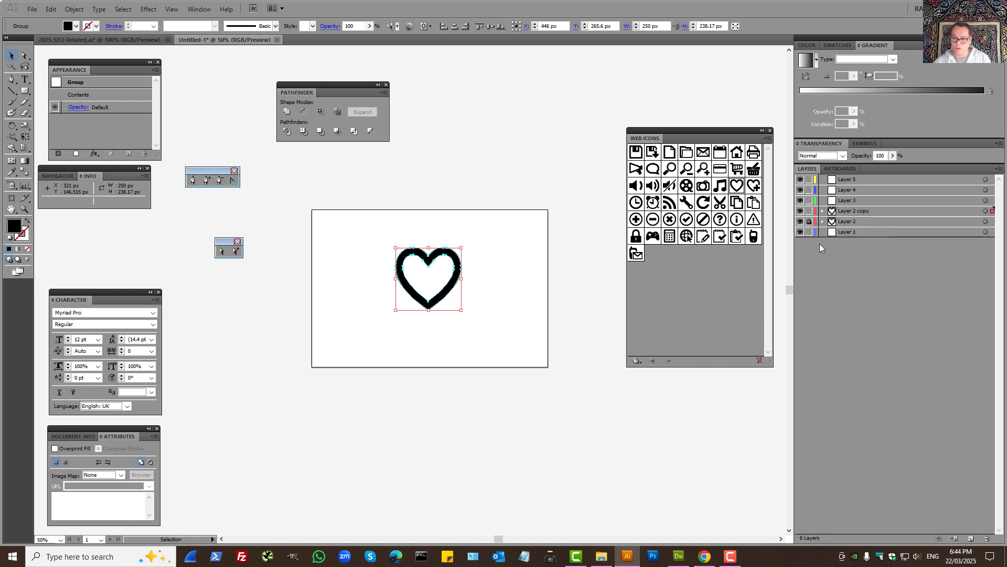
Step: Shrink the duplicate heart and place it overlapping the lower-right side of the original heart
click(985, 211)
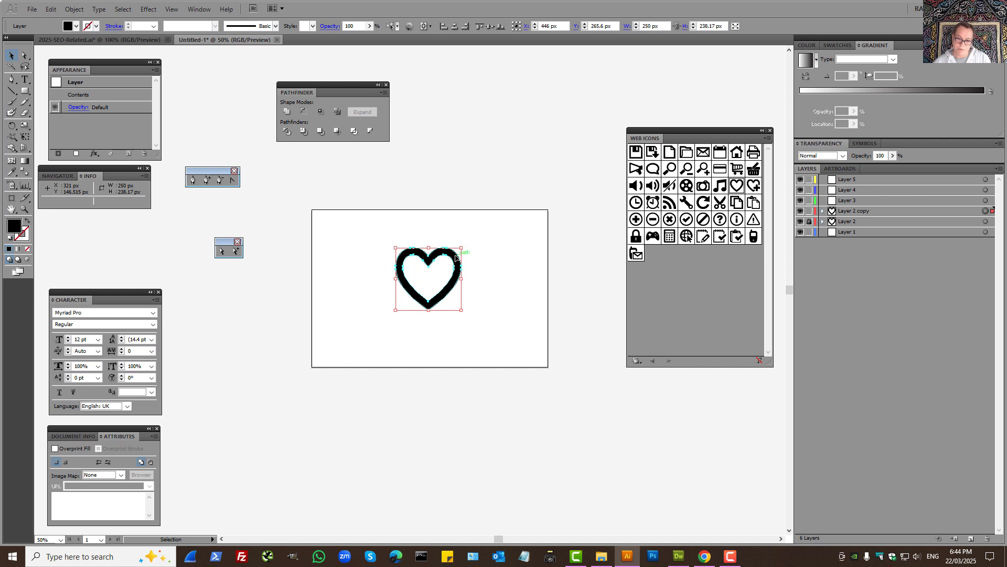
drag(456, 256, 486, 286)
click(545, 310)
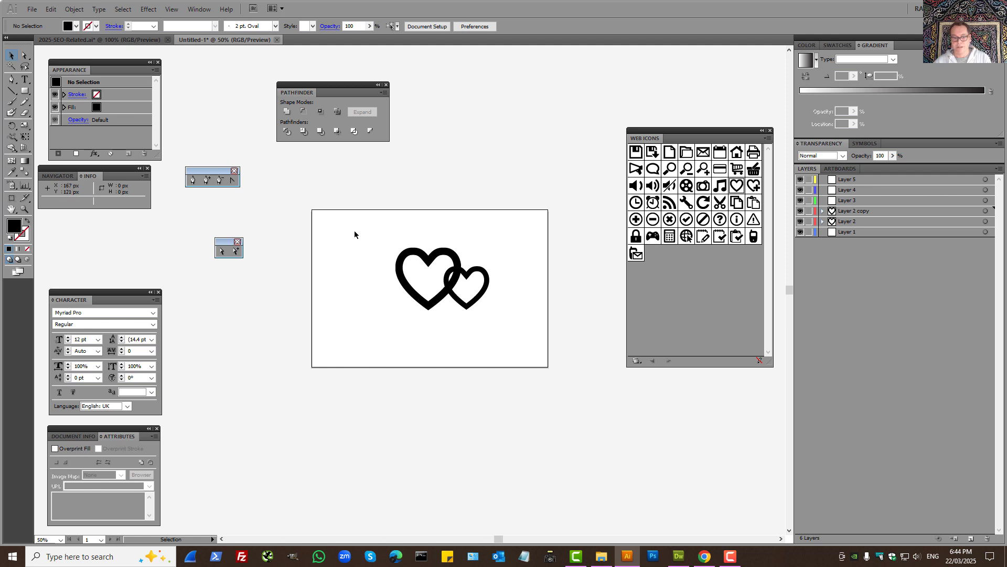
Step: Try merging the two overlapping hearts into one shape with Pathfinder Unite, and undo the merge
drag(353, 232, 589, 393)
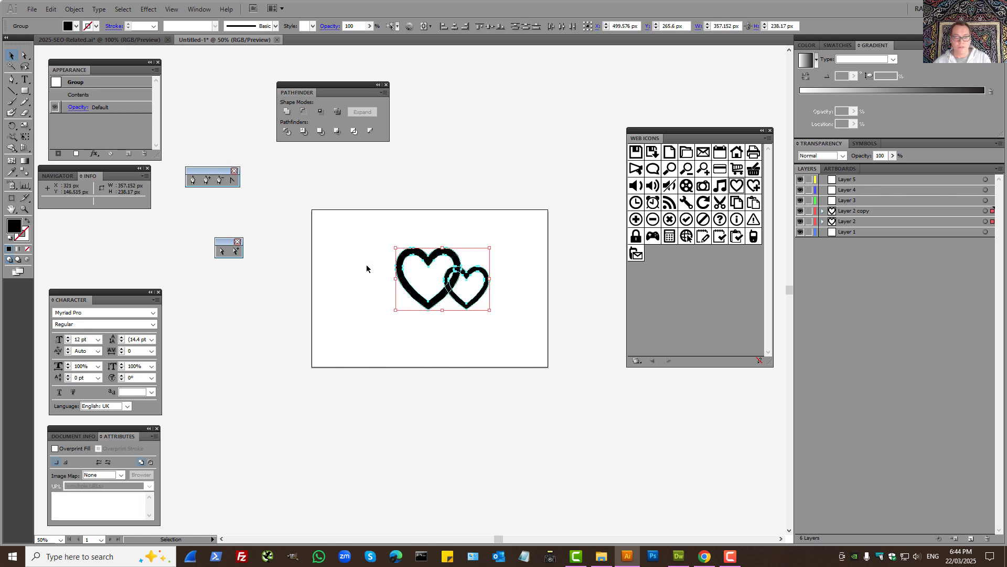
drag(298, 82, 408, 170)
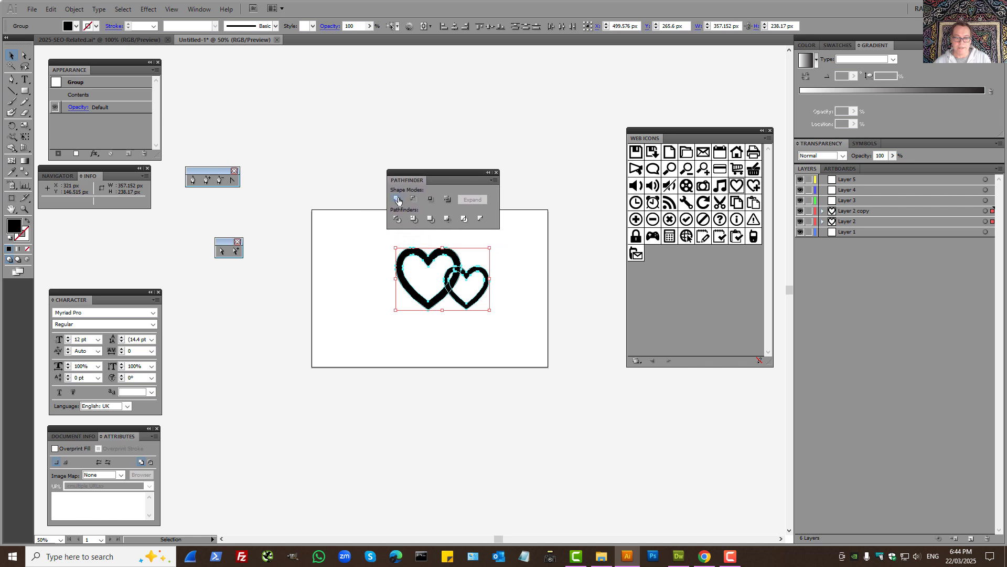
click(399, 200)
click(477, 333)
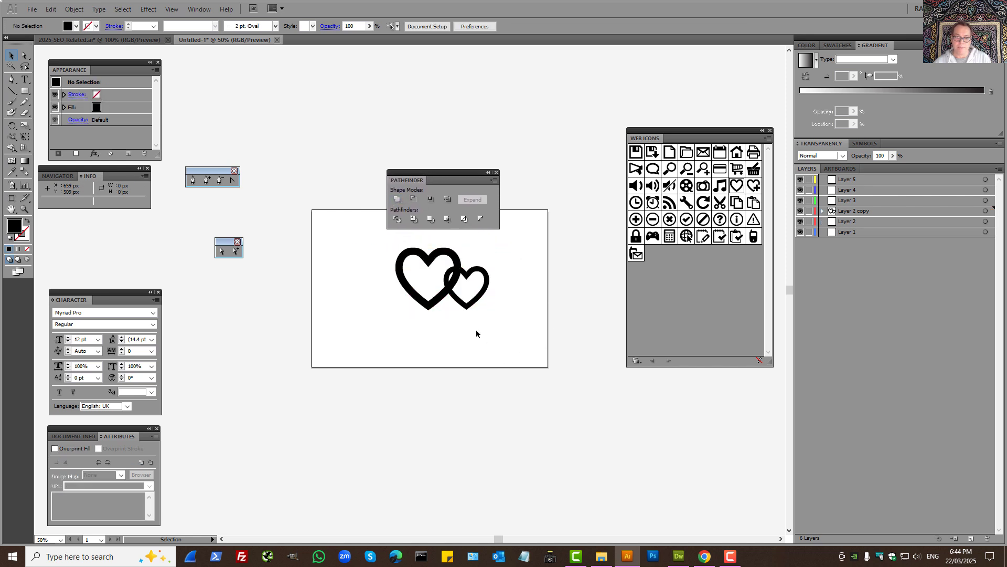
key(a)
drag(369, 238, 543, 364)
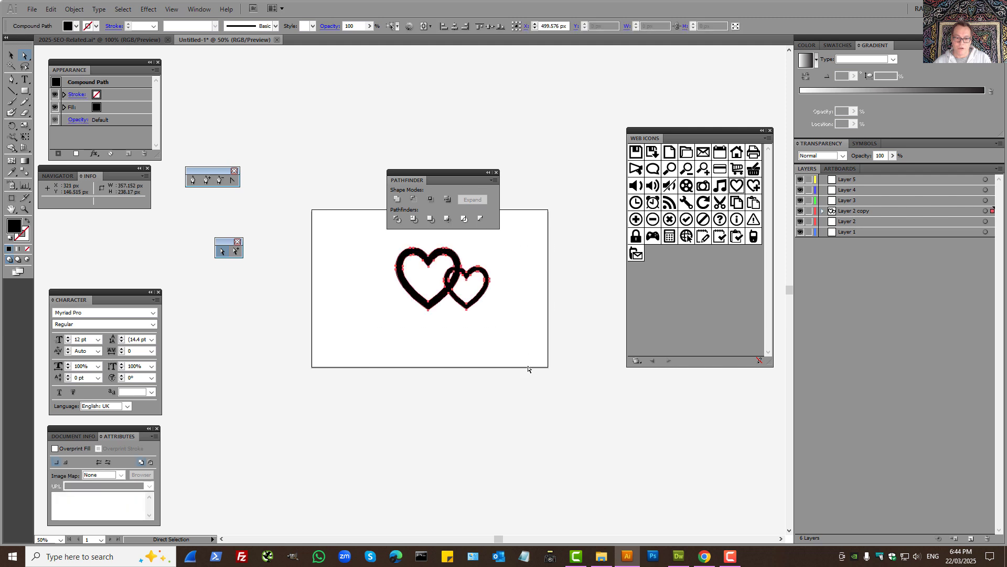
click(527, 365)
click(51, 9)
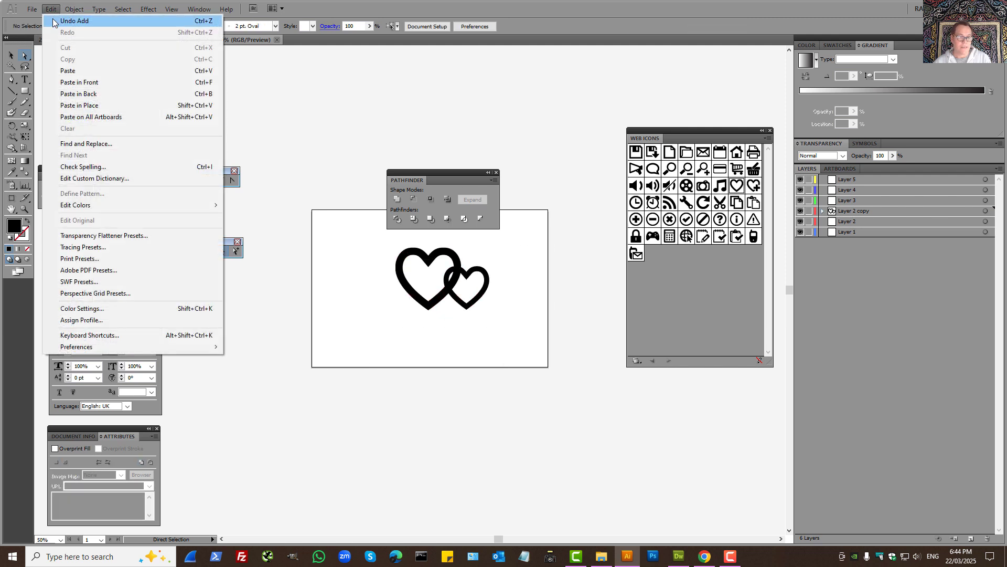
click(53, 18)
Step: Try Pathfinder Minus Front on both hearts to cut the small heart out of the large one, and undo it
drag(351, 239, 540, 367)
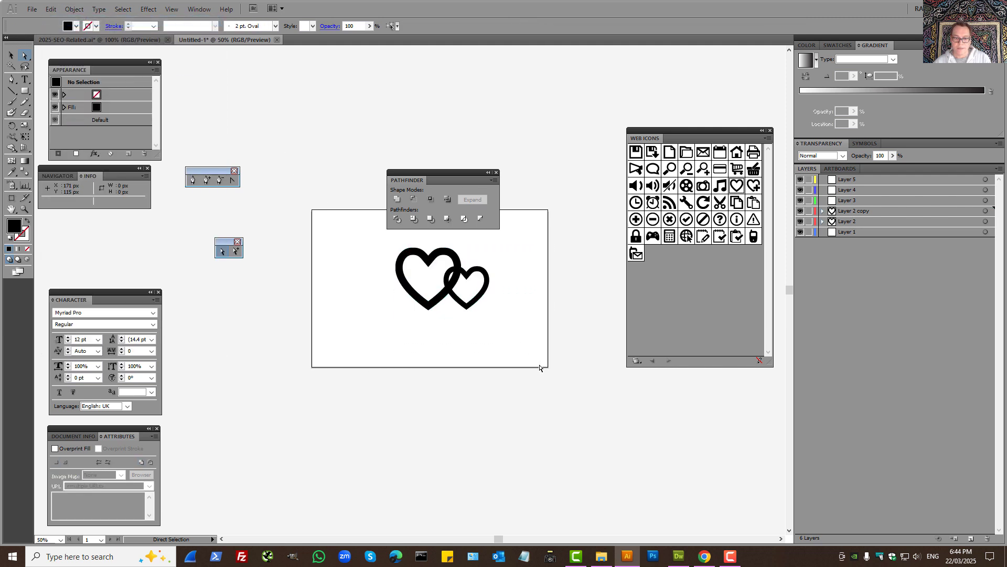
click(413, 200)
click(475, 377)
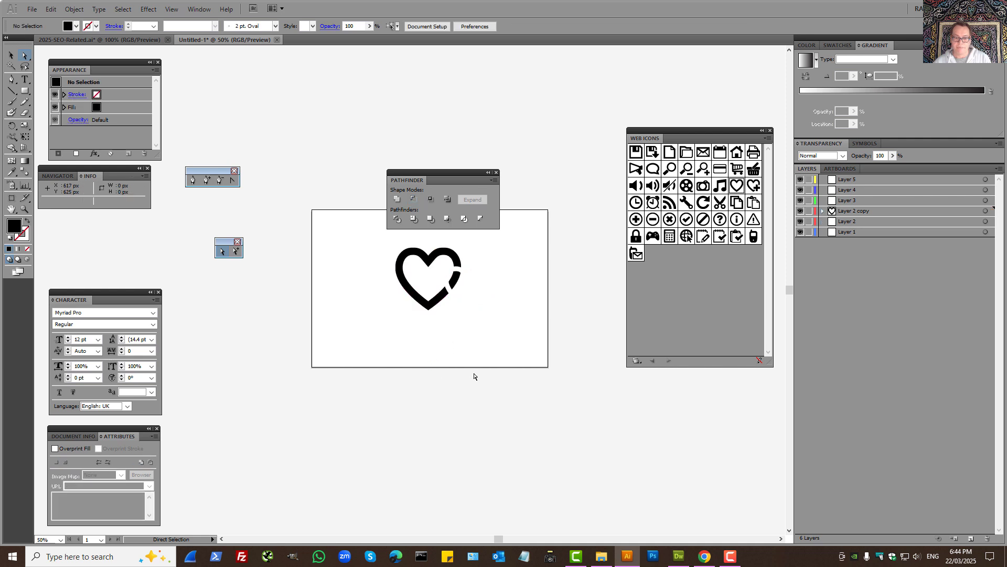
key(ctrl+z)
Step: Try Pathfinder Trim on the two overlapping hearts and undo it
click(349, 245)
drag(371, 242, 518, 346)
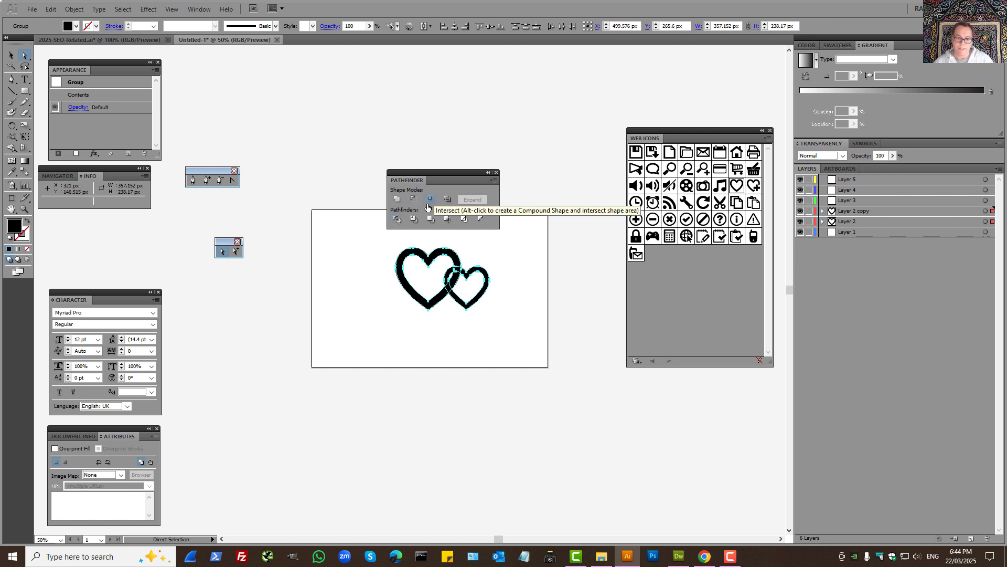
click(414, 219)
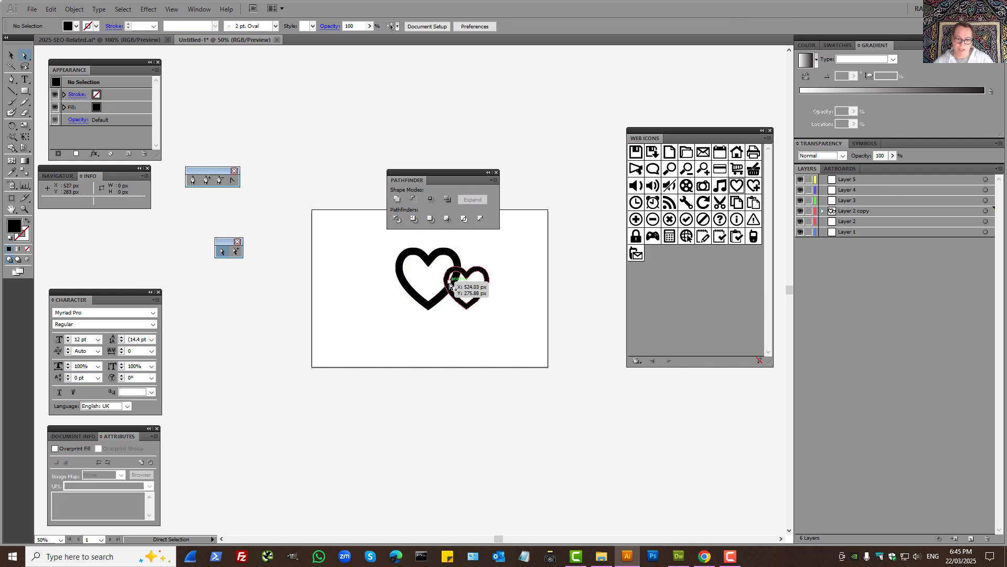
key(ctrl+z)
click(360, 242)
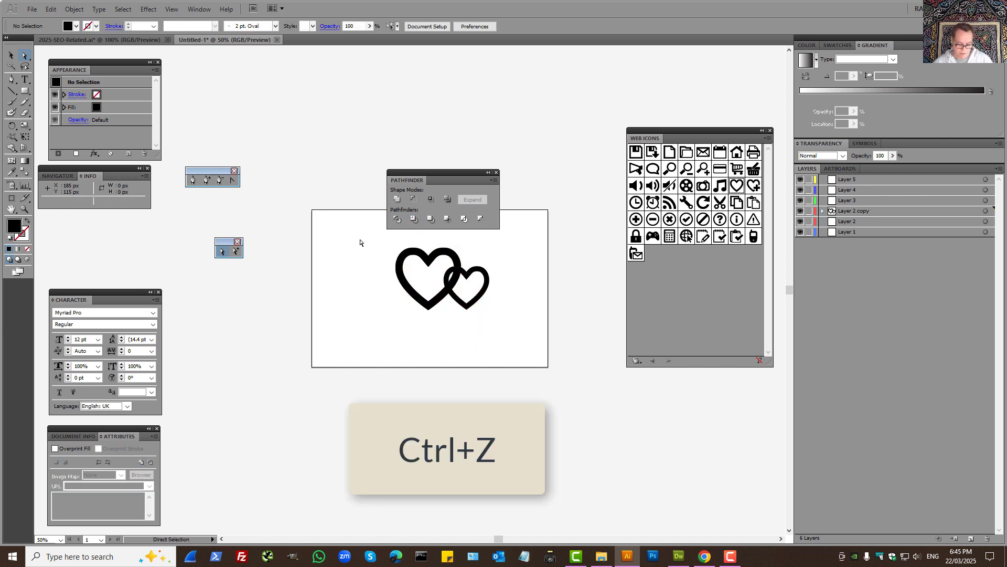
key(ctrl+z)
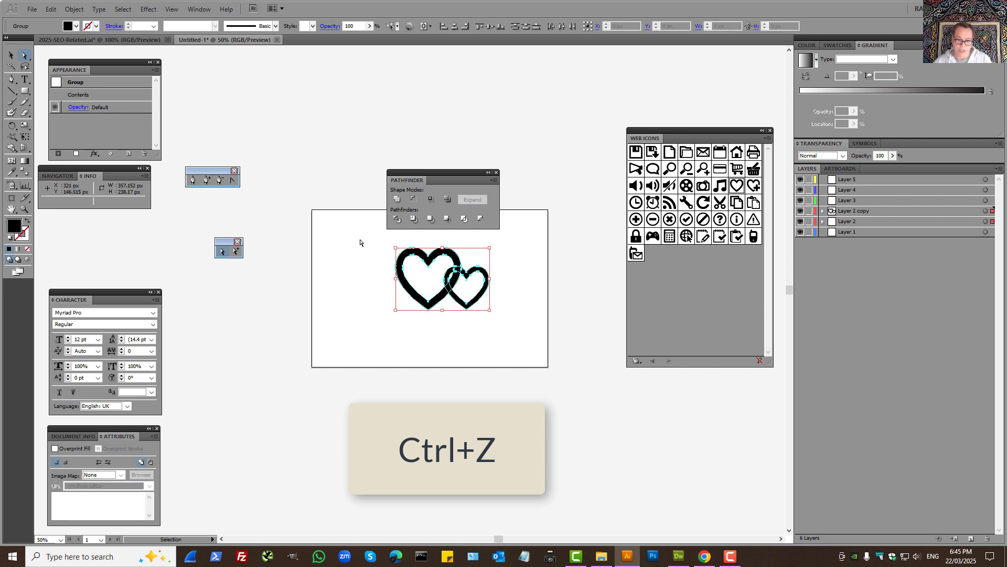
Step: Split the two overlapping hearts into separate pieces with Pathfinder Divide
mouse_move(360, 235)
mouse_down()
mouse_move(420, 268)
mouse_move(456, 309)
mouse_move(513, 344)
mouse_up()
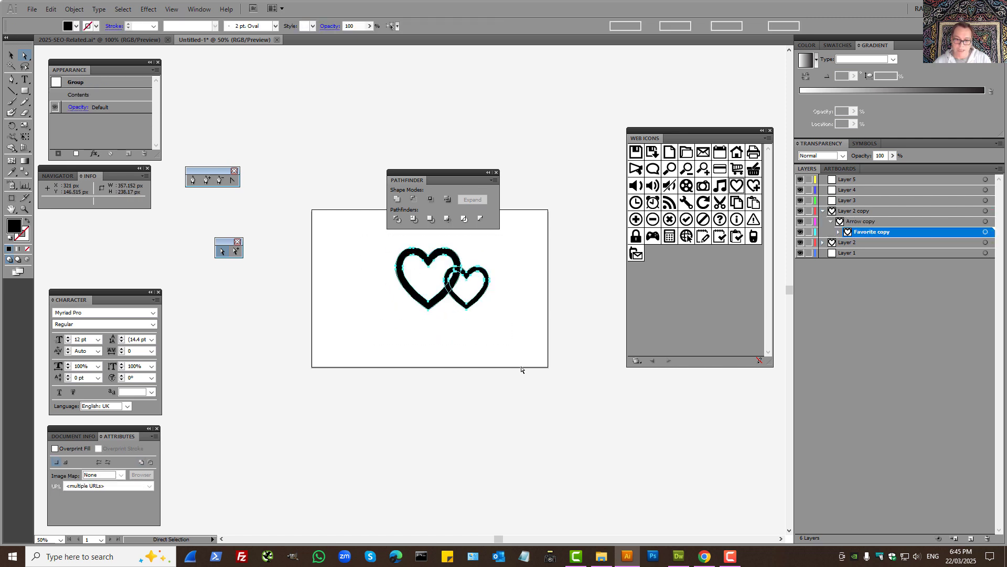
click(396, 219)
click(412, 368)
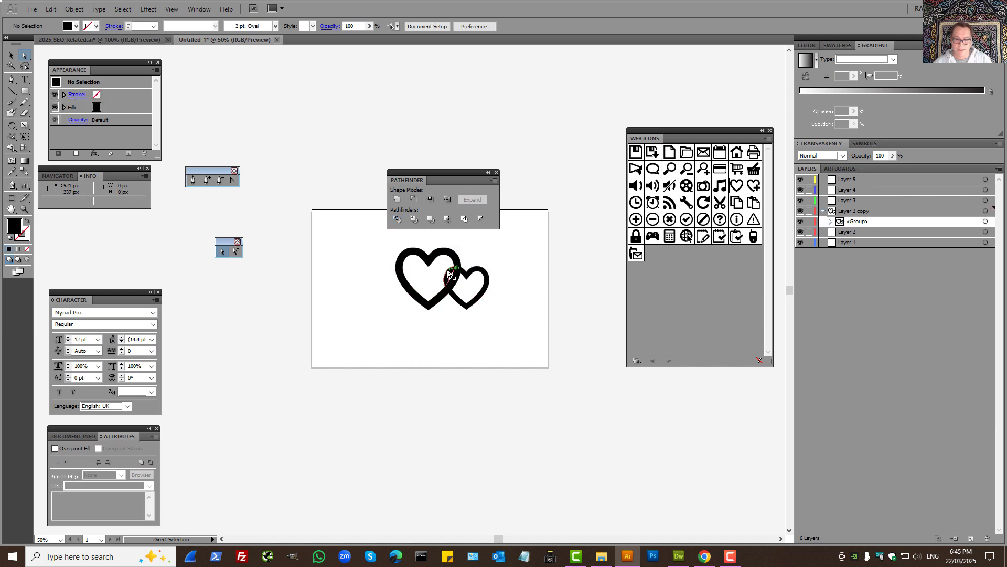
Step: Remove the piece of the small heart's outline that lies inside the large heart
click(449, 275)
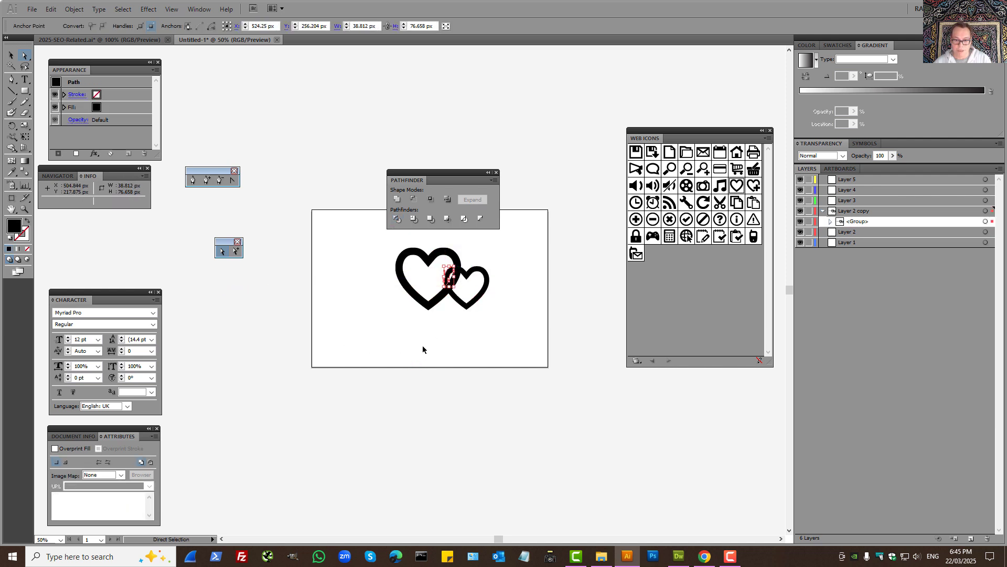
click(423, 281)
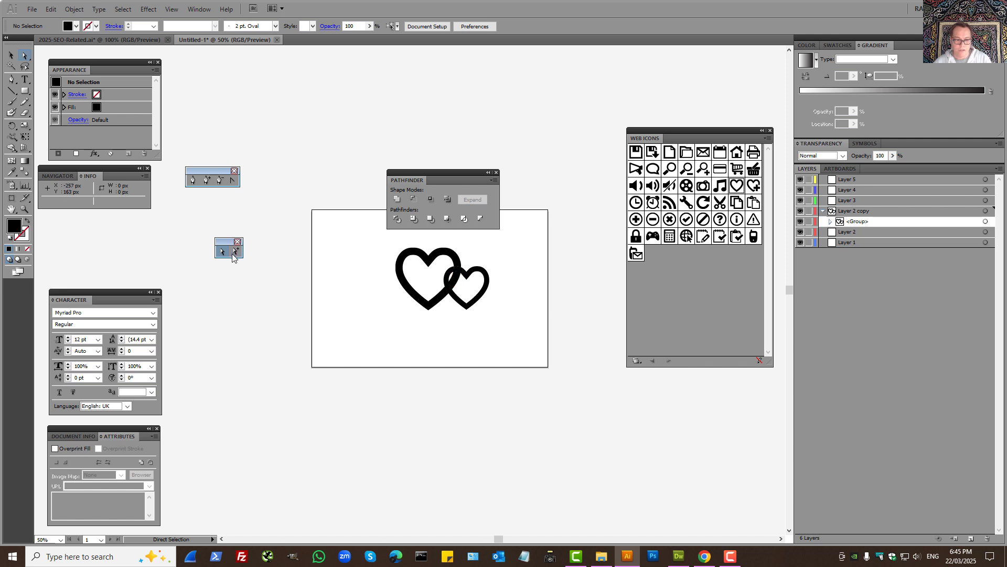
drag(223, 242, 338, 273)
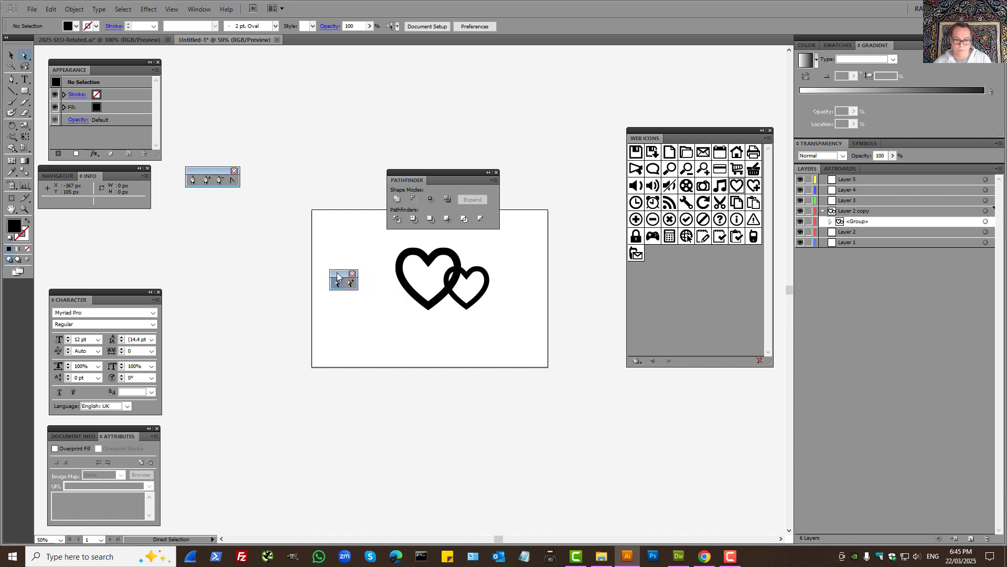
click(449, 274)
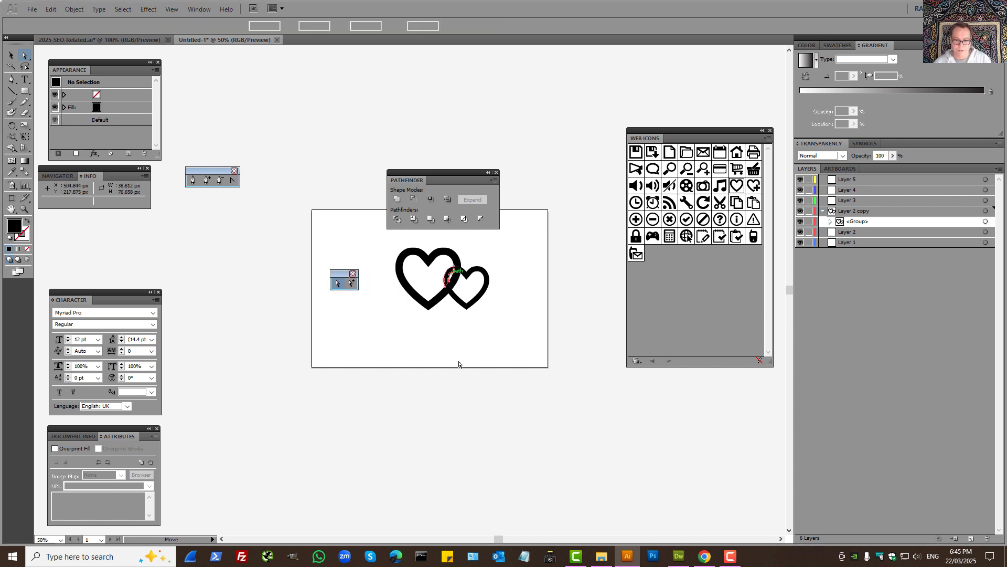
click(449, 383)
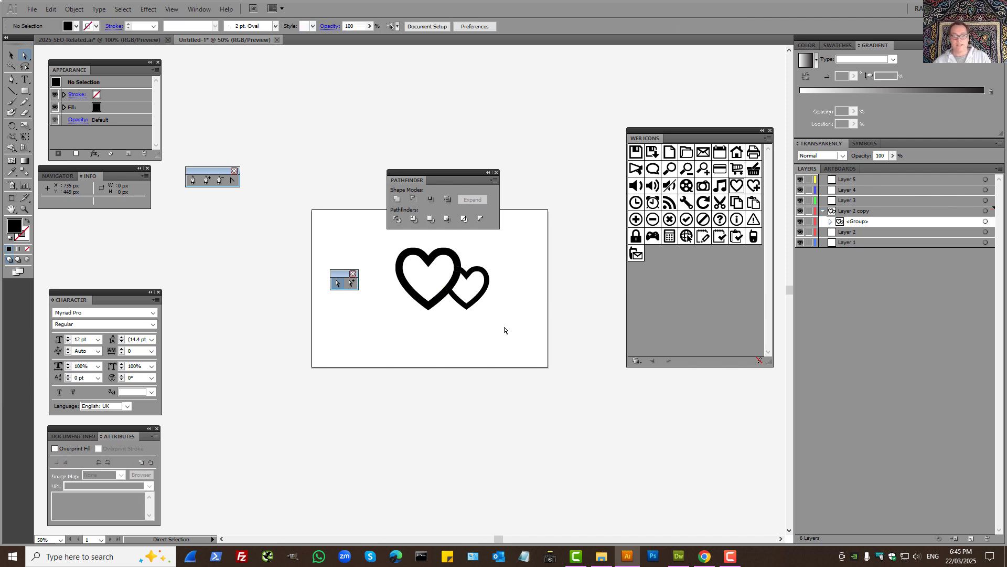
Step: Fill all pieces of the divided hearts group with dark red and deselect it
drag(506, 324, 391, 241)
click(68, 26)
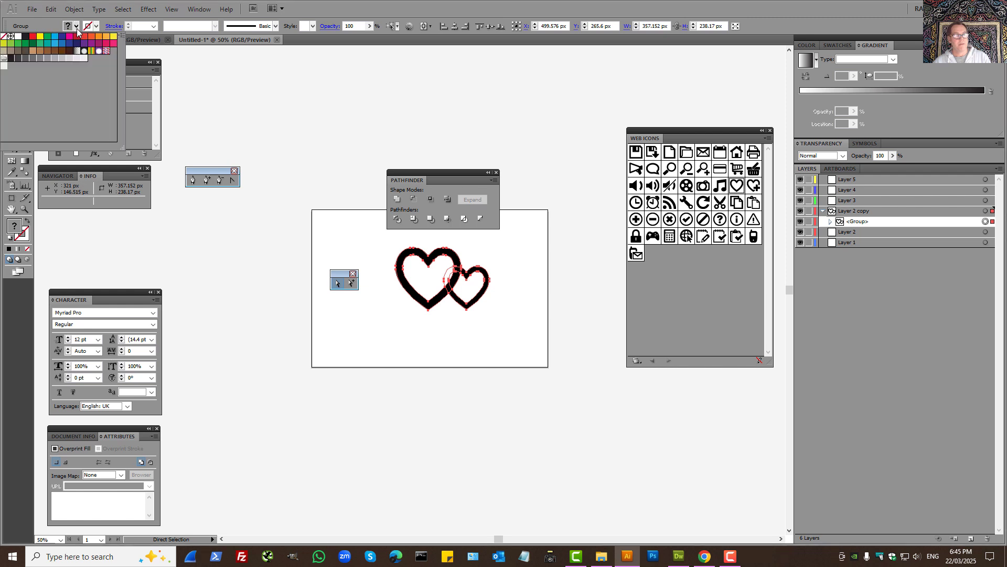
click(47, 40)
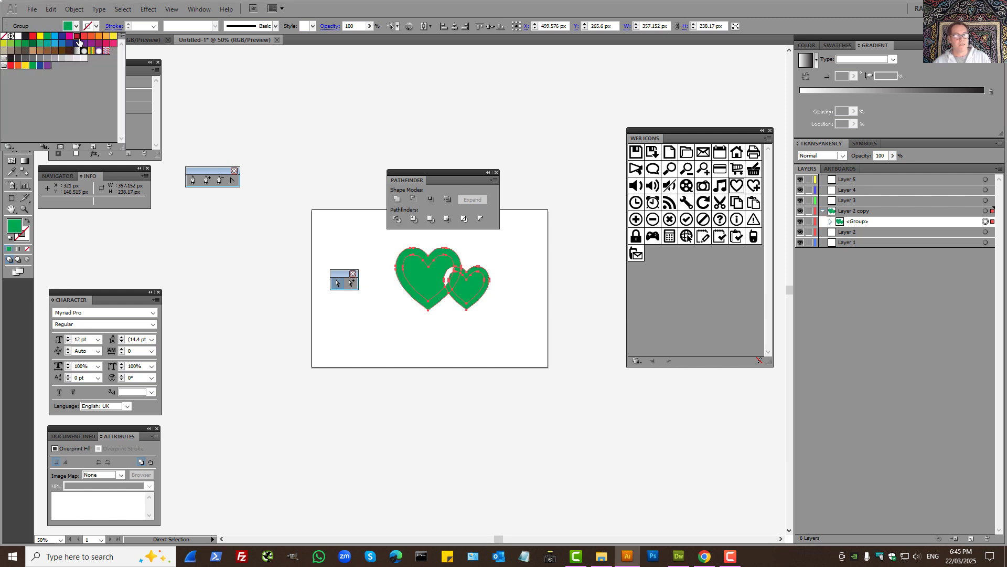
click(80, 42)
click(436, 366)
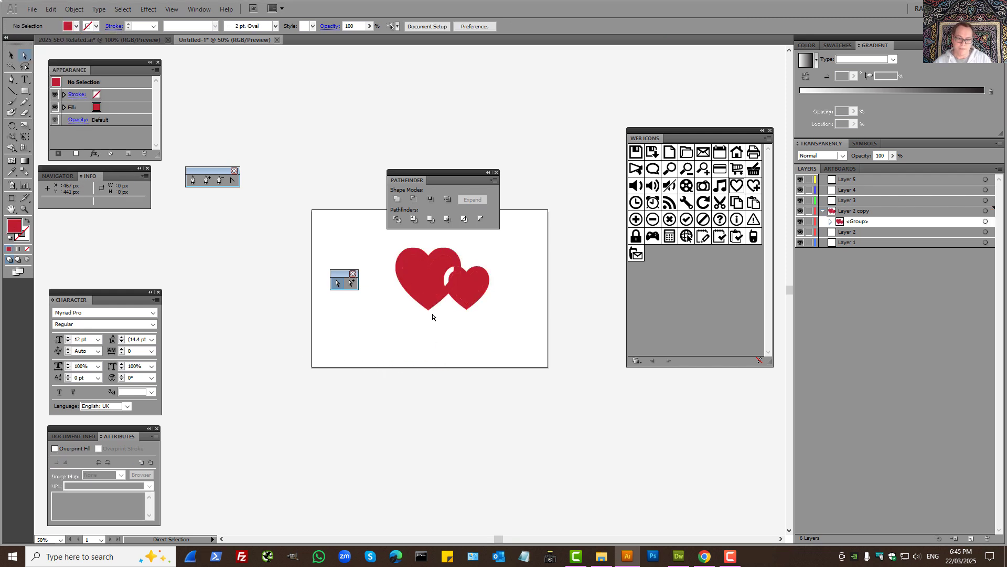
Step: Delete the filled inner areas of the large and small hearts, leaving only their outlines
click(423, 274)
key(Delete)
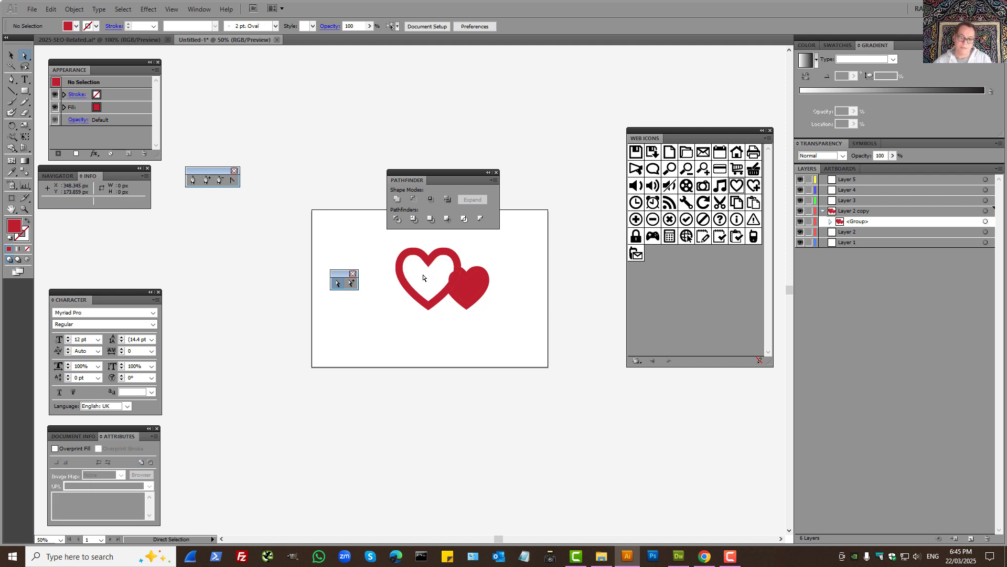
click(468, 291)
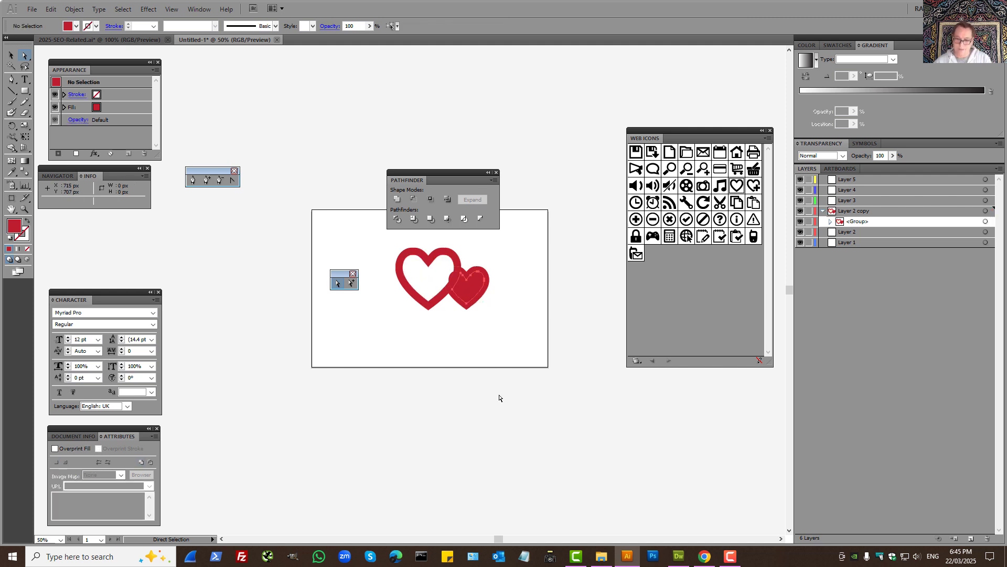
key(Delete)
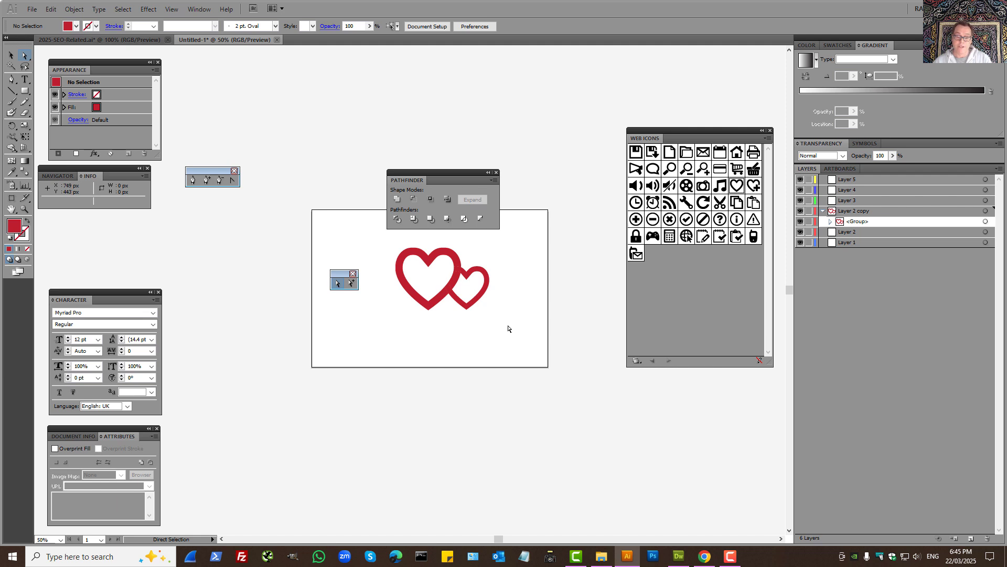
Step: Replace the hearts with a red rectangle about 302 × 238 px, positioned near the artboard's centre at X 450 px, Y 322 px
drag(499, 321, 365, 222)
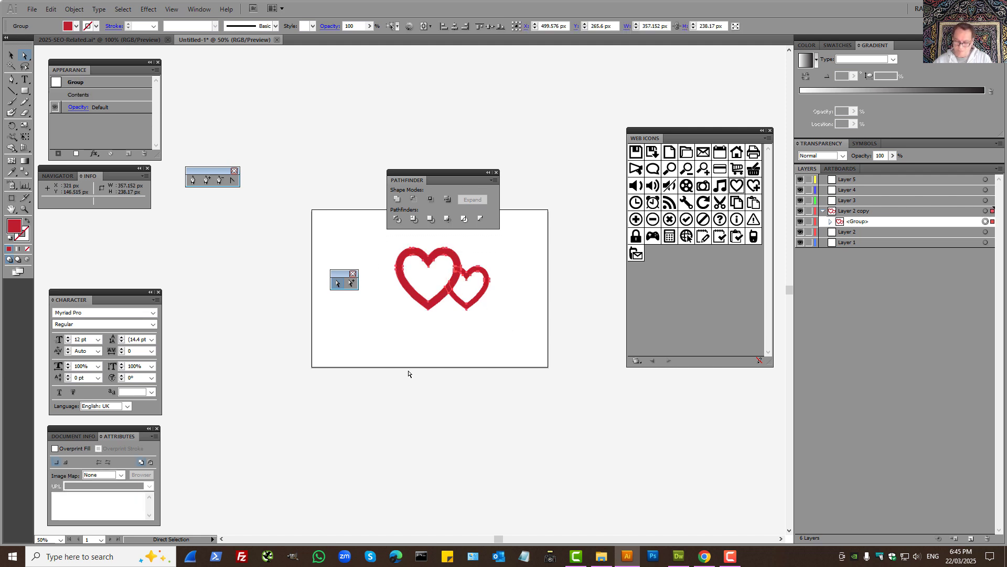
key(Delete)
drag(25, 91, 67, 92)
drag(383, 248, 462, 310)
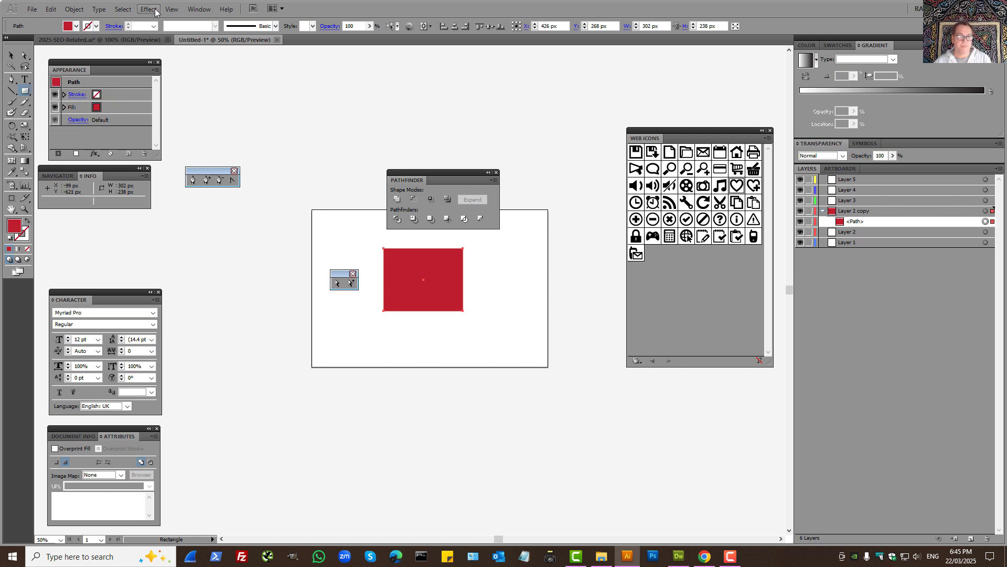
key(v)
mouse_move(434, 272)
mouse_down()
mouse_move(457, 291)
mouse_move(440, 287)
mouse_up()
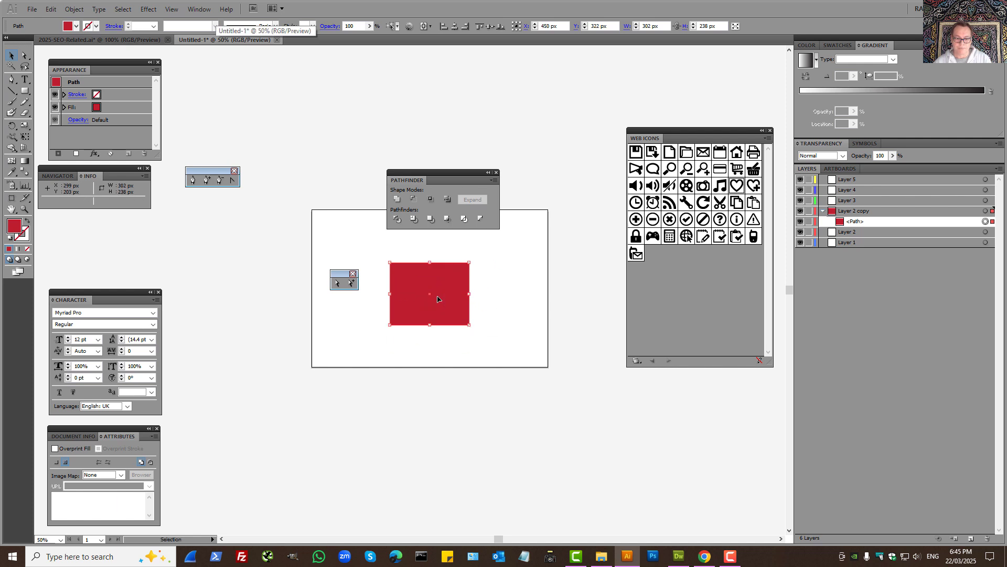
Step: Draw a blue-filled circle about 210 px in diameter beside the rectangle and centre it horizontally on the artboard
drag(25, 91, 54, 114)
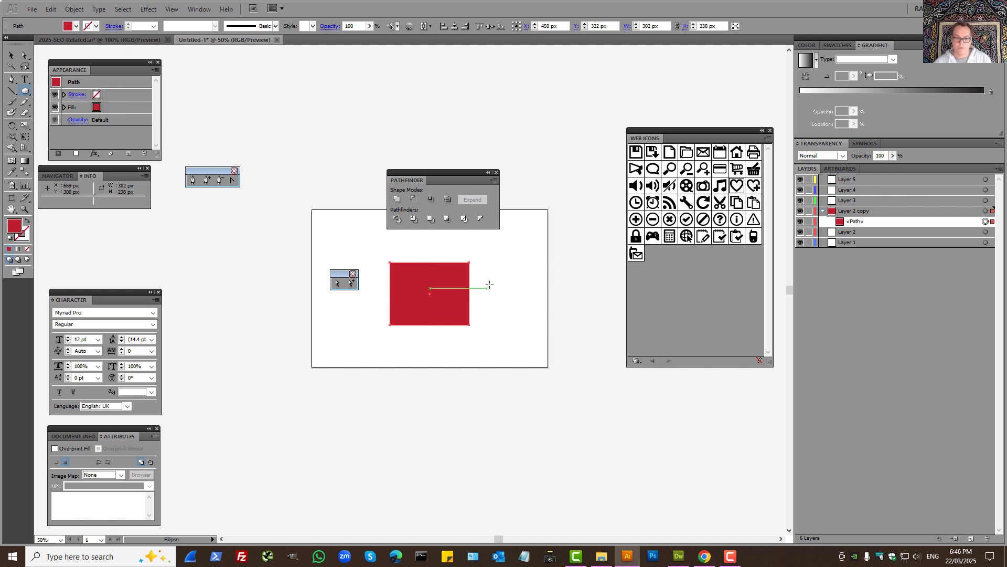
drag(490, 281, 532, 335)
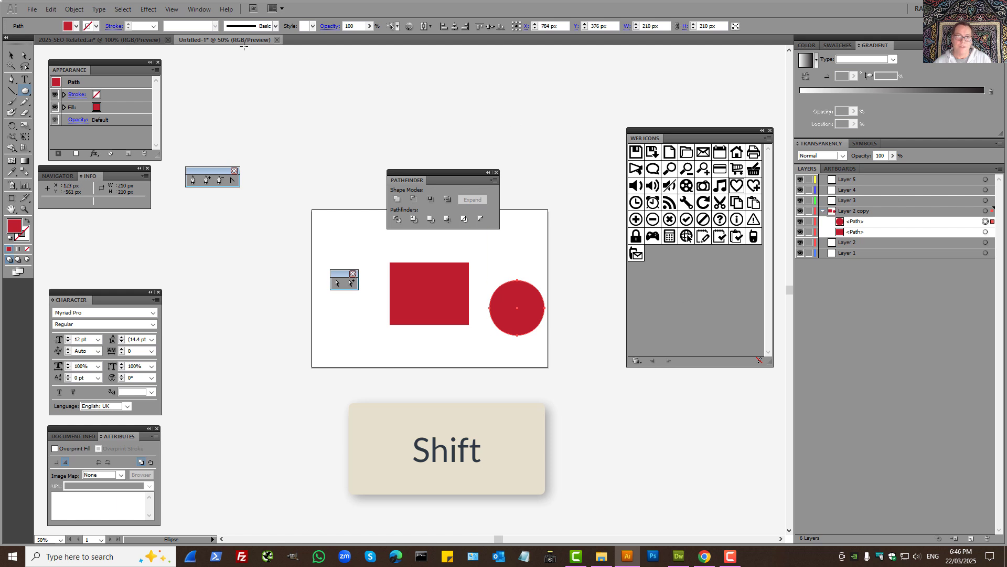
click(76, 25)
click(61, 37)
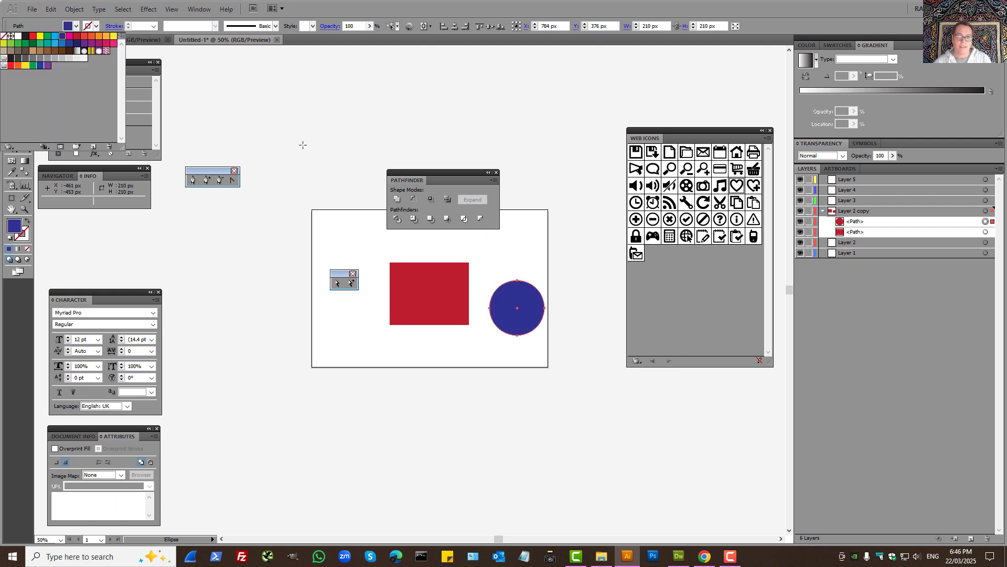
click(455, 27)
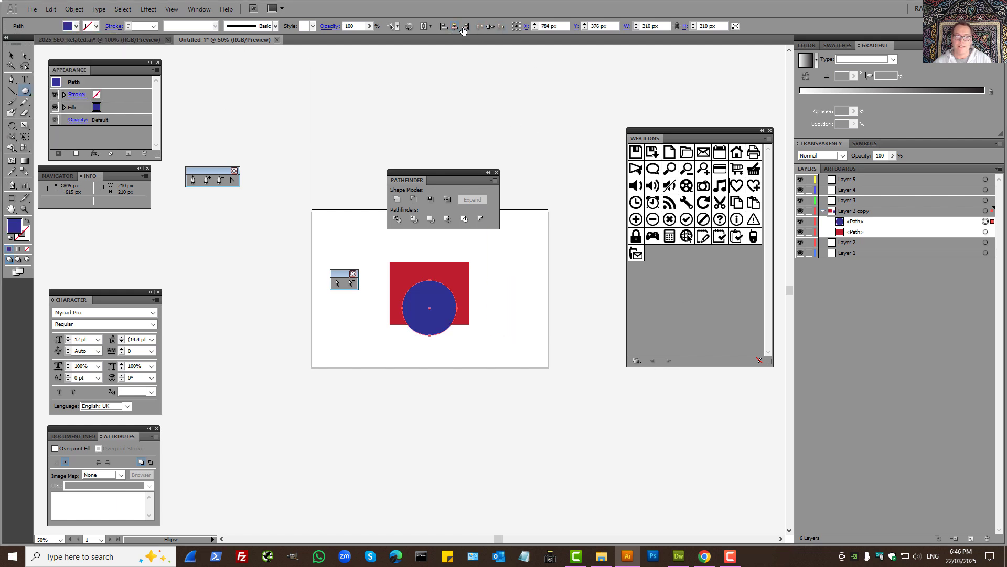
Step: Centre the blue circle and the red rectangle vertically on the artboard and deselect both shapes
click(490, 27)
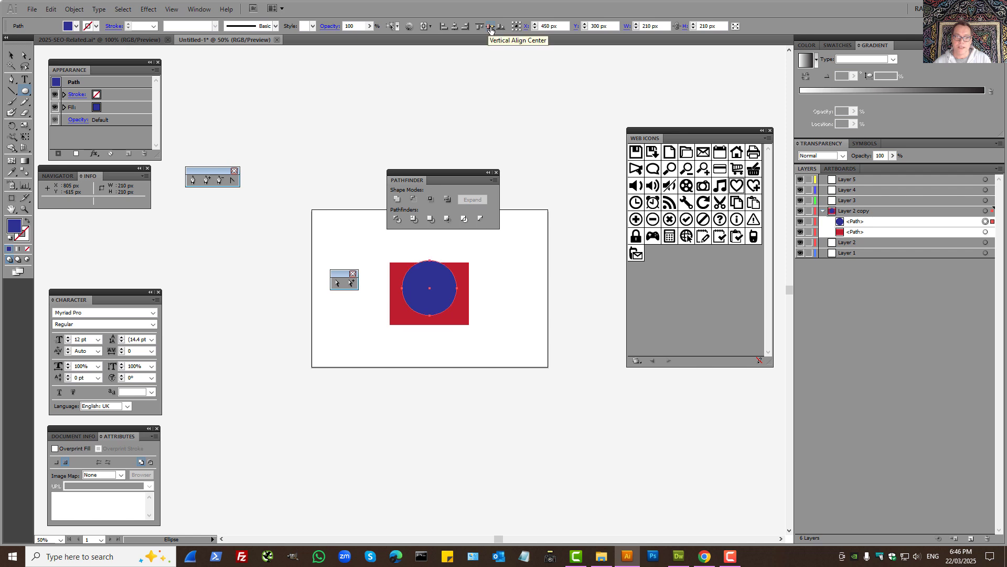
key(a)
click(395, 315)
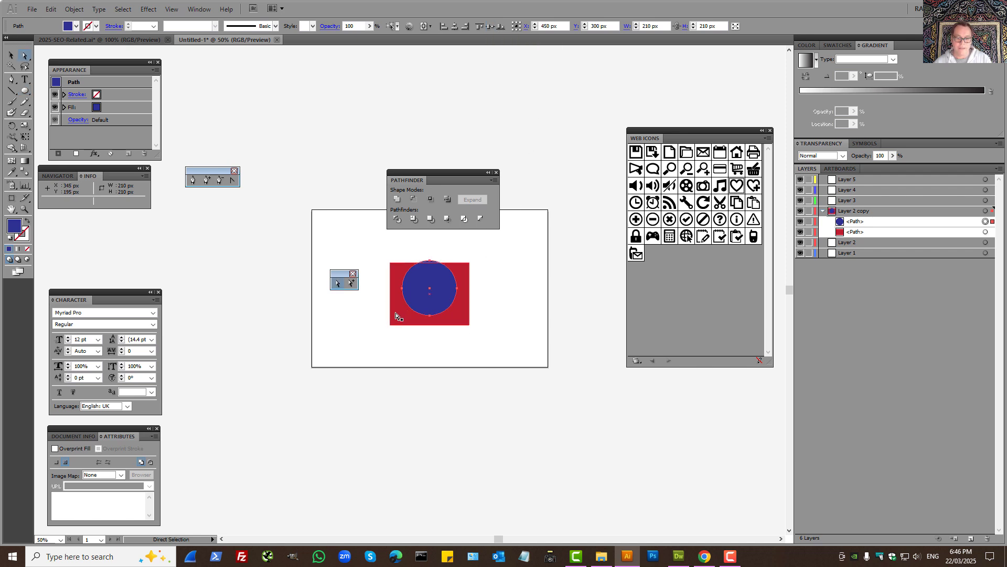
click(494, 28)
click(532, 302)
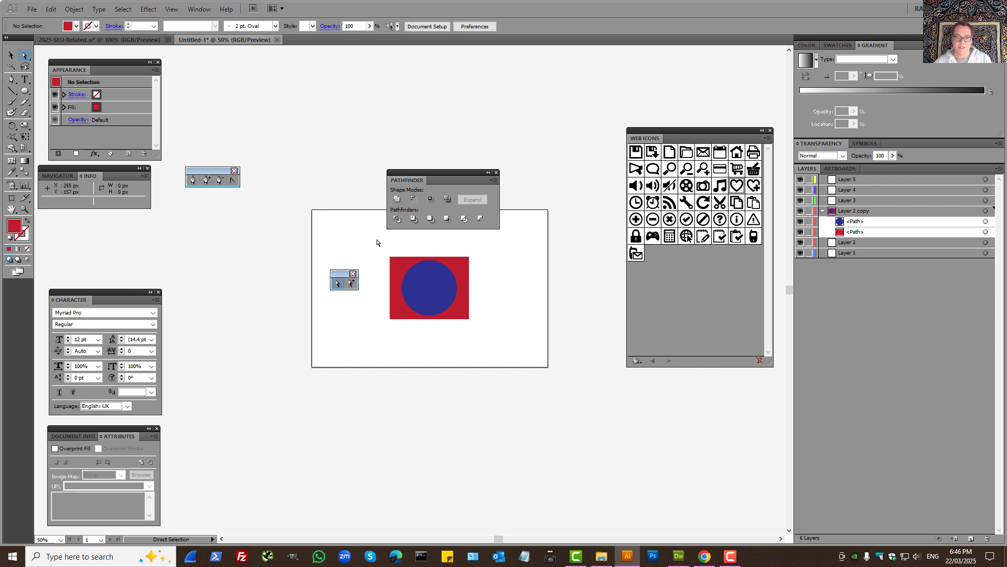
drag(366, 236, 529, 387)
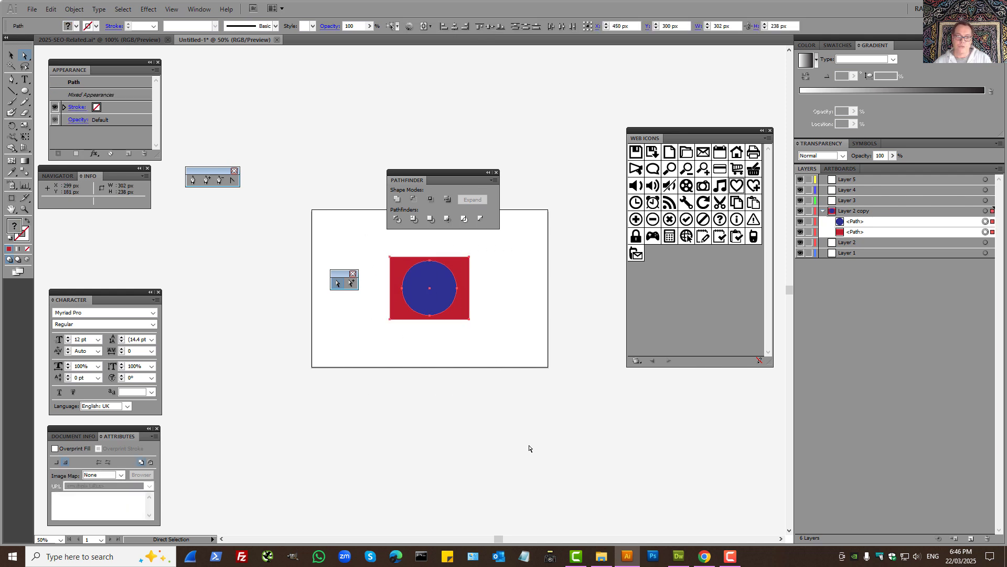
click(489, 398)
Step: Duplicate the blue circle and place both circles partly overlapping, side by side below the red rectangle
drag(432, 288, 511, 293)
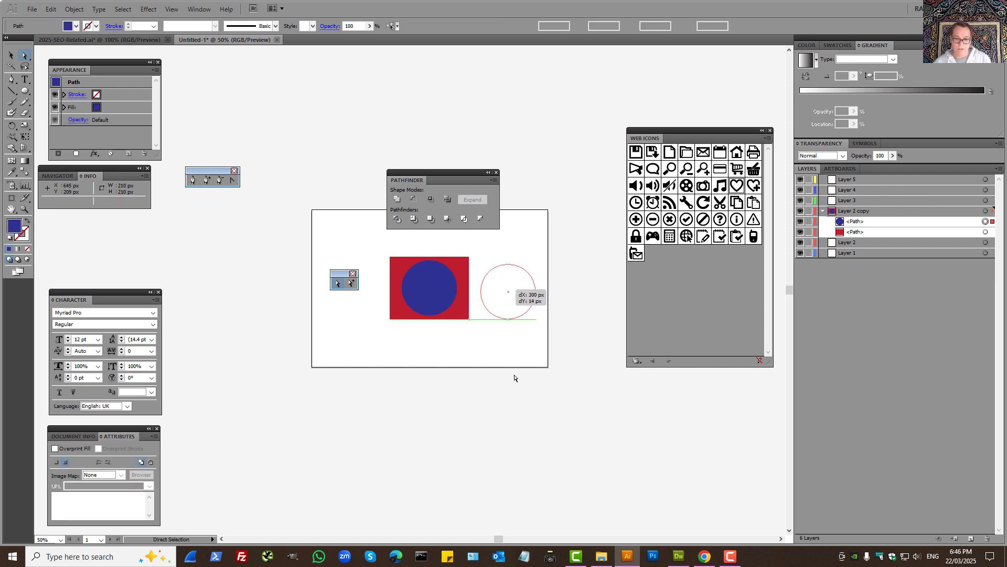
key(ctrl+z)
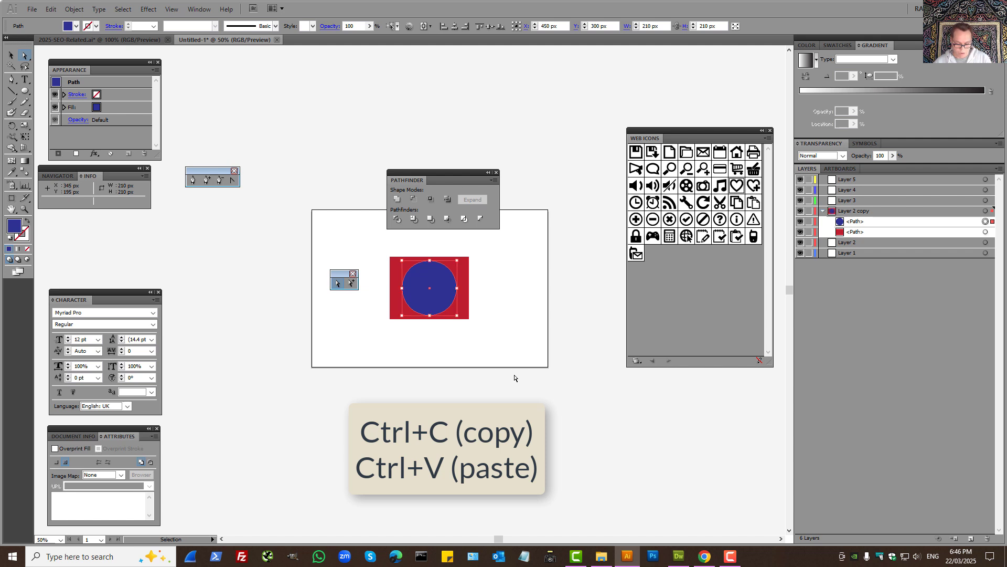
key(ctrl+c)
key(ctrl+v)
drag(398, 290, 485, 295)
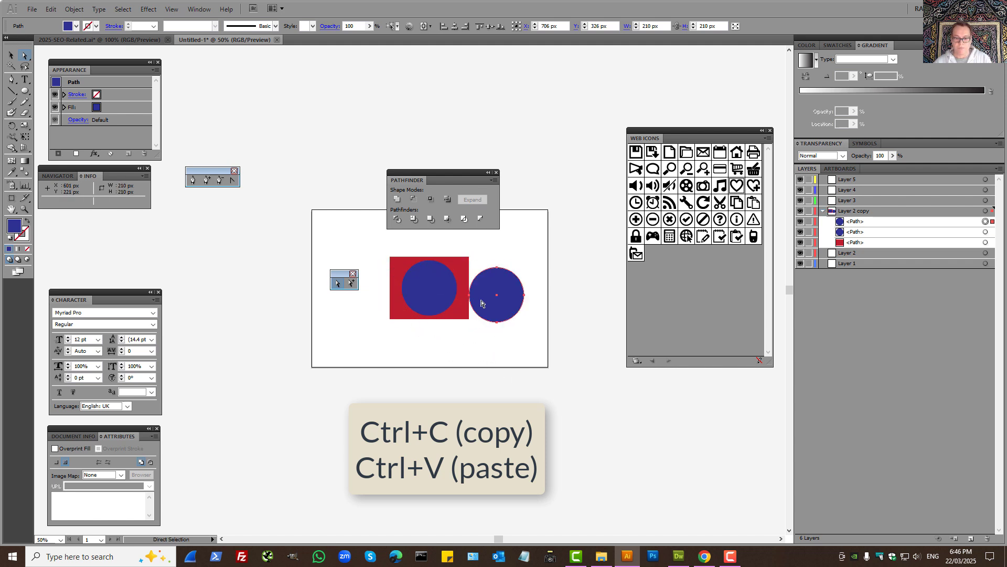
drag(416, 295, 417, 360)
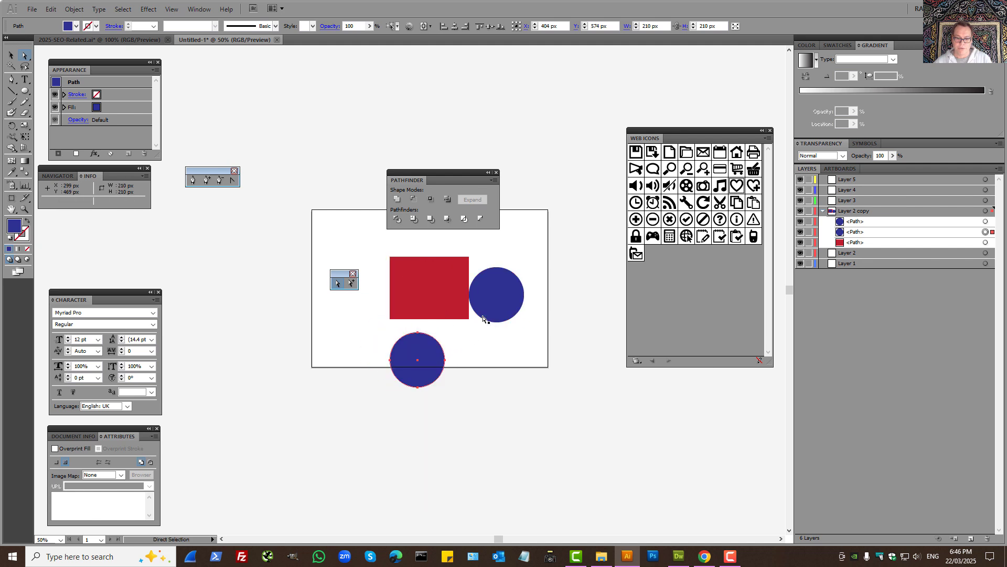
drag(483, 319, 444, 384)
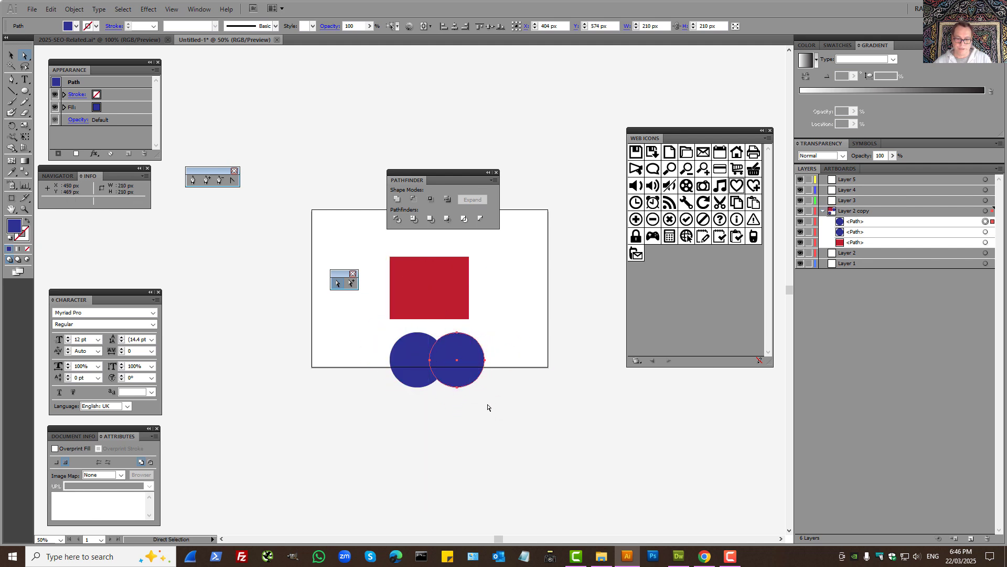
Step: Divide the two overlapping circles with Pathfinder and delete the lens-shaped piece where they intersect
drag(535, 411, 357, 328)
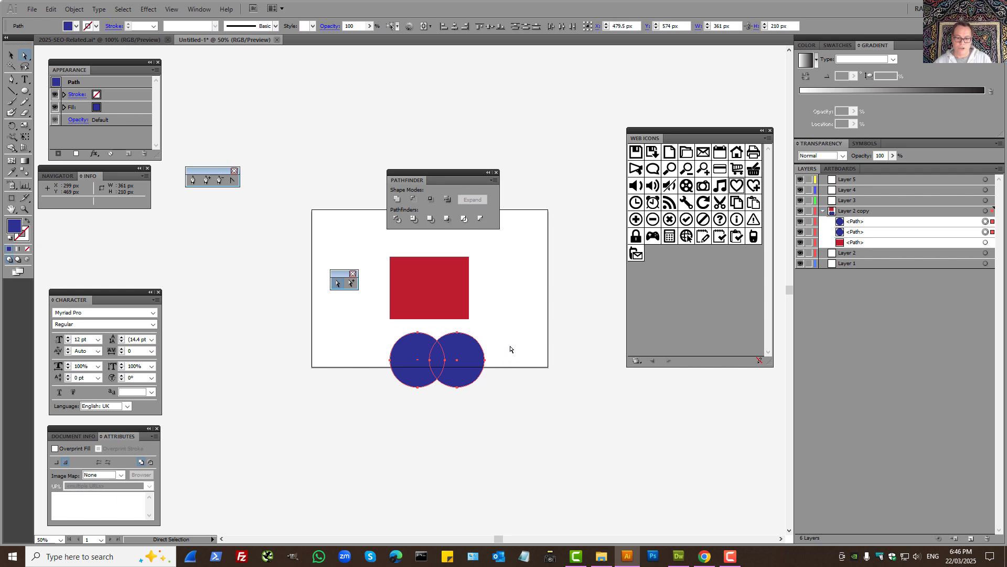
click(397, 220)
click(503, 451)
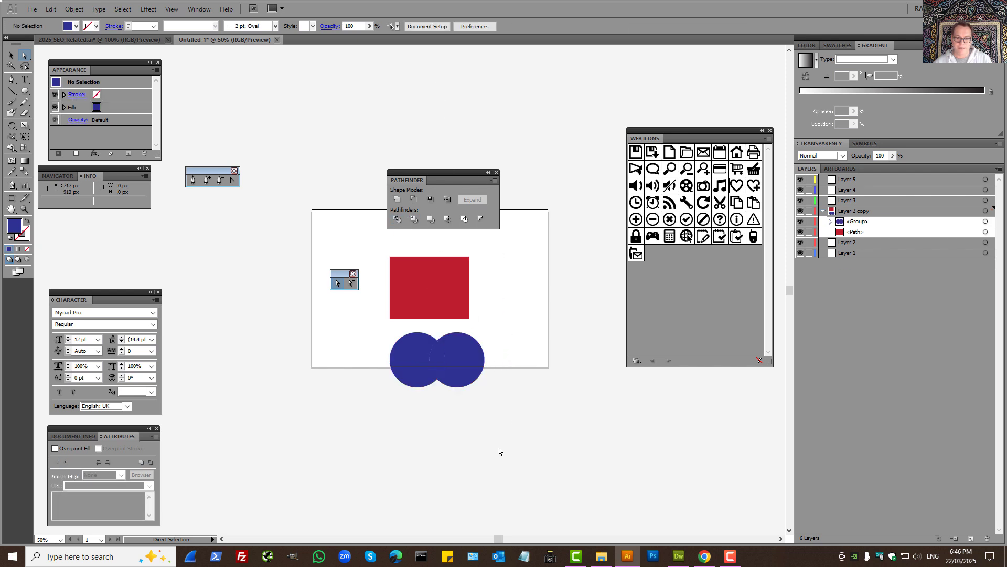
drag(430, 379, 560, 391)
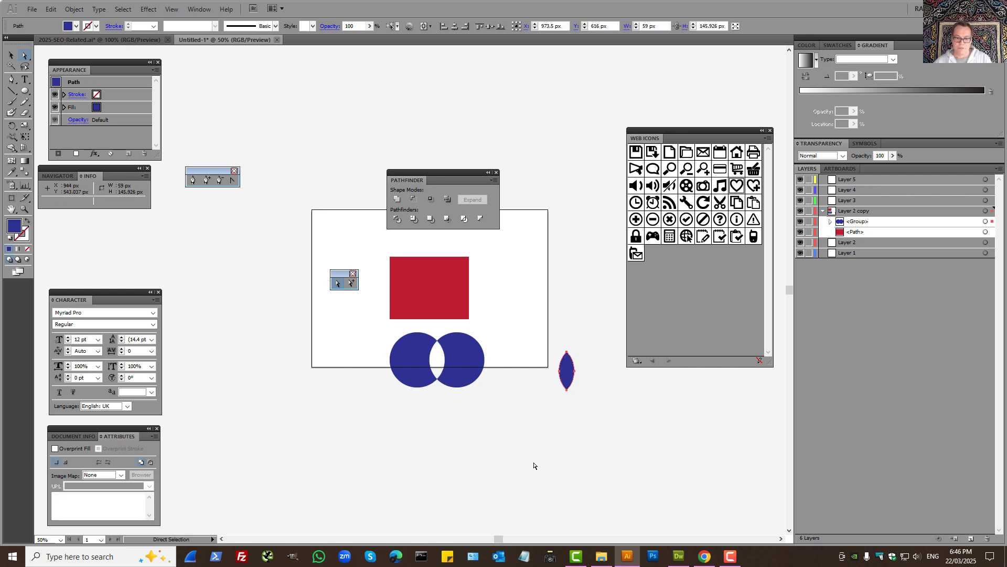
key(Delete)
Step: Move the divided circles onto the red rectangle, centred at X 450 px, Y 300 px, and group them
drag(512, 450, 342, 321)
drag(452, 370, 443, 298)
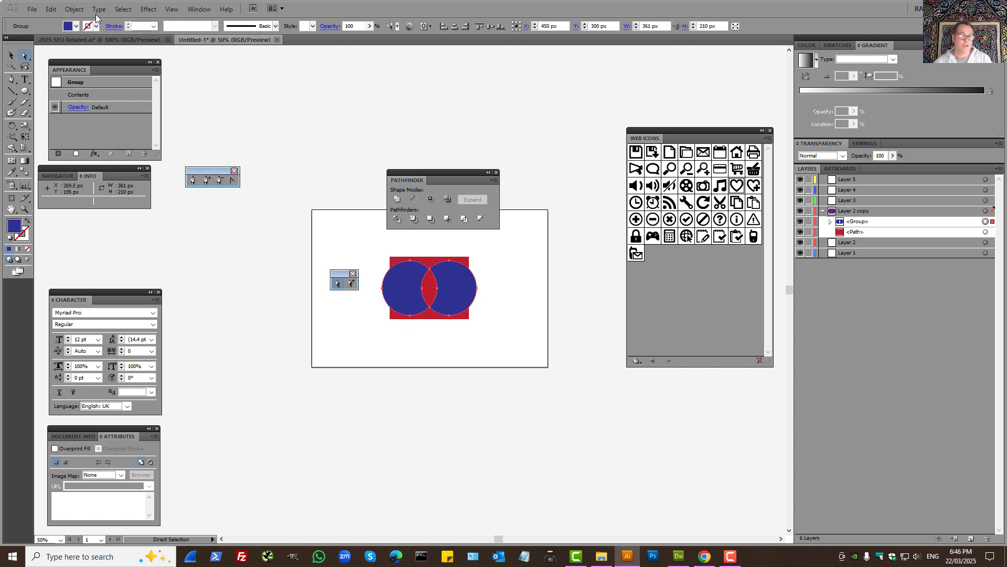
click(74, 9)
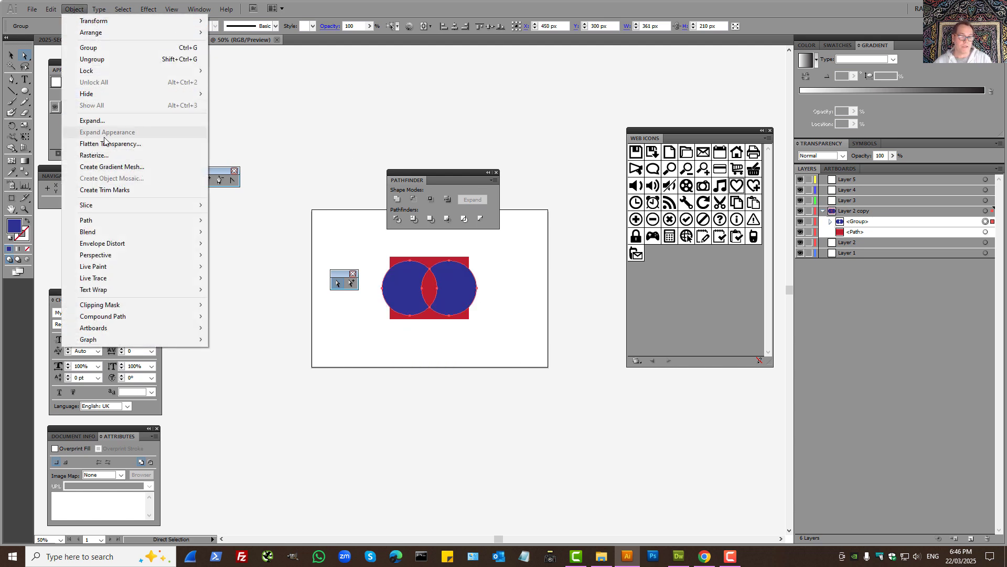
click(89, 47)
Step: Divide the circles and rectangle with Pathfinder, and delete the two large blue pieces inside the rectangle
drag(373, 243, 497, 348)
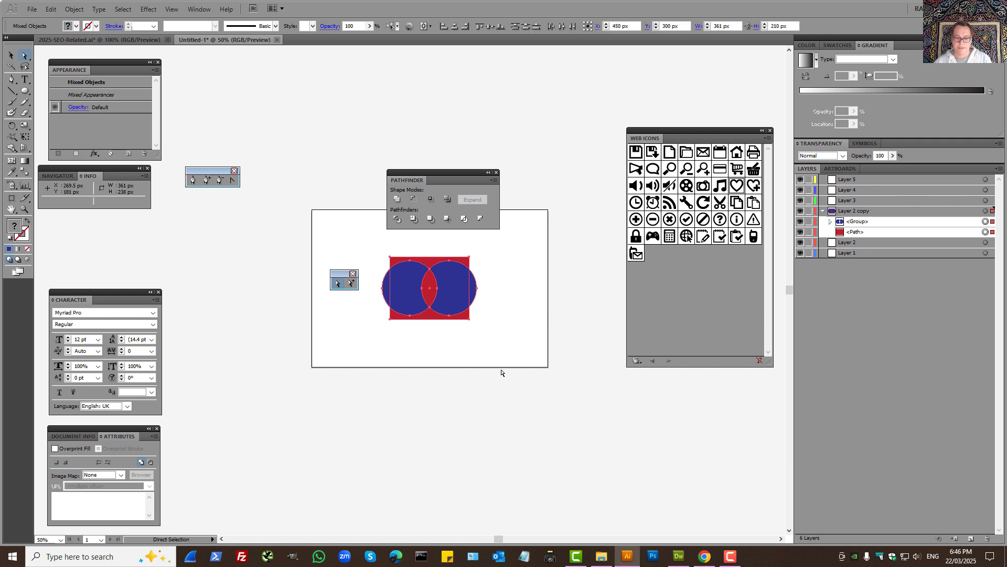
click(397, 219)
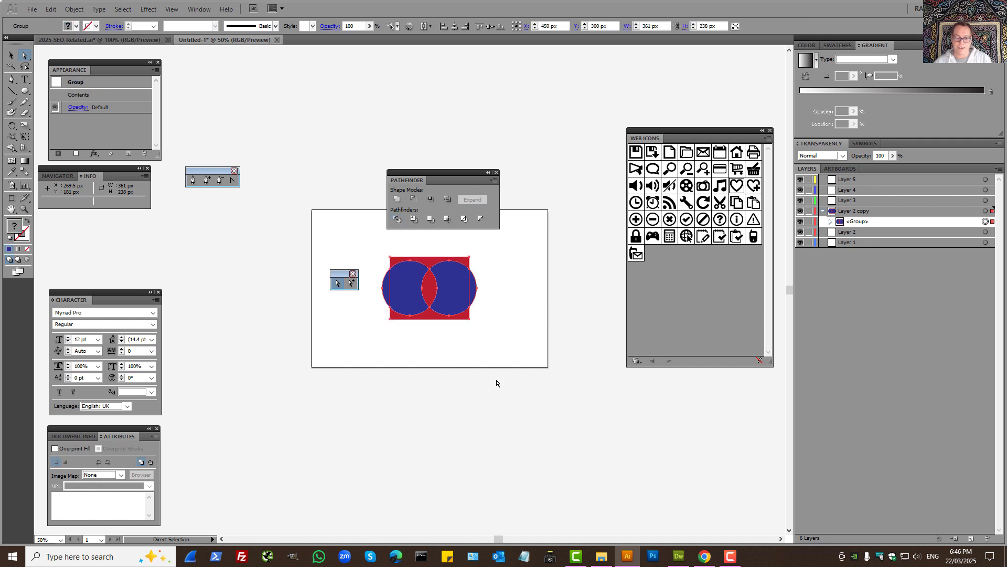
click(497, 384)
drag(404, 288, 524, 298)
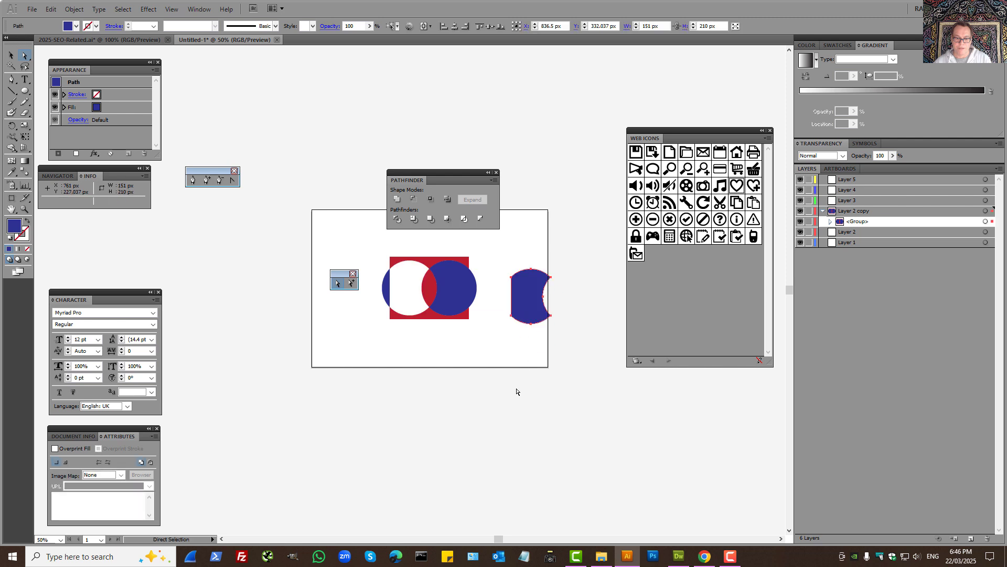
drag(449, 292, 536, 283)
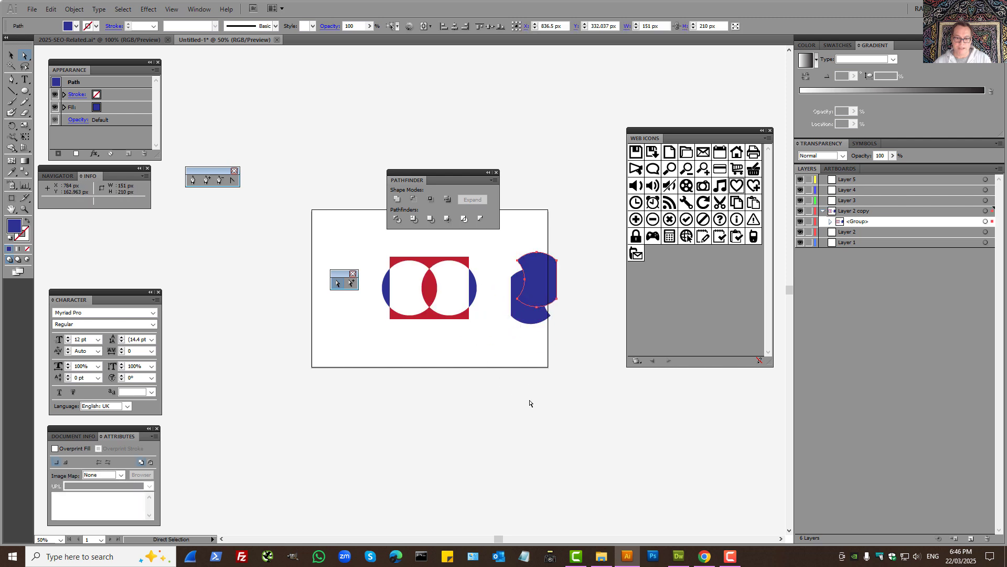
drag(560, 377, 493, 234)
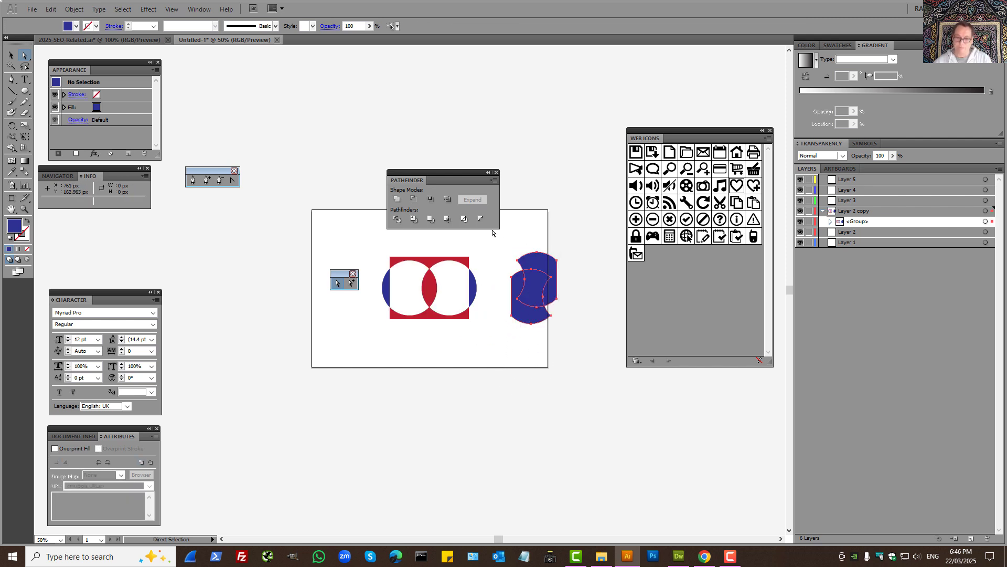
key(Delete)
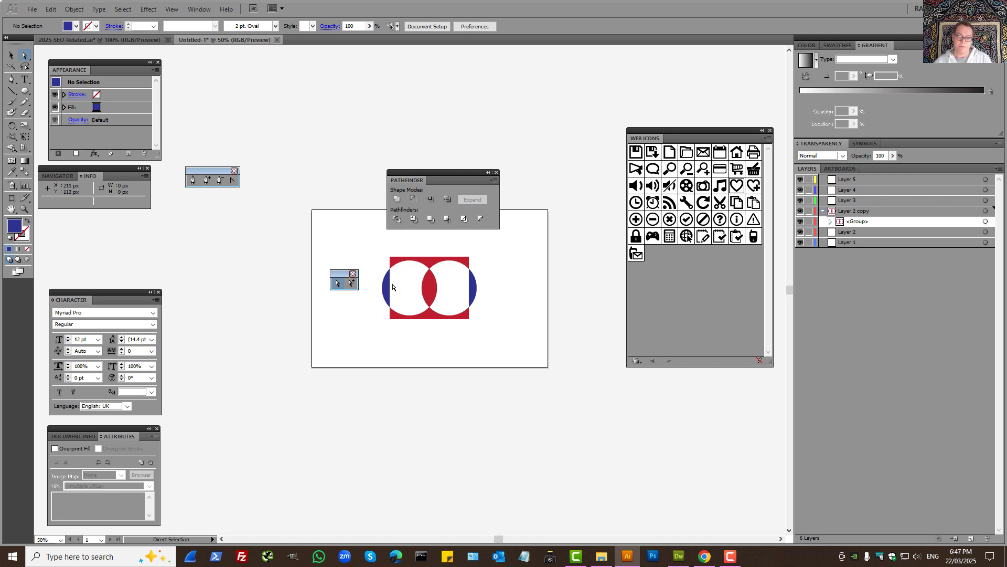
Step: Place the Arrow 28 symbol from the Arrows library beside the divided group and break its symbol link
drag(373, 244, 528, 373)
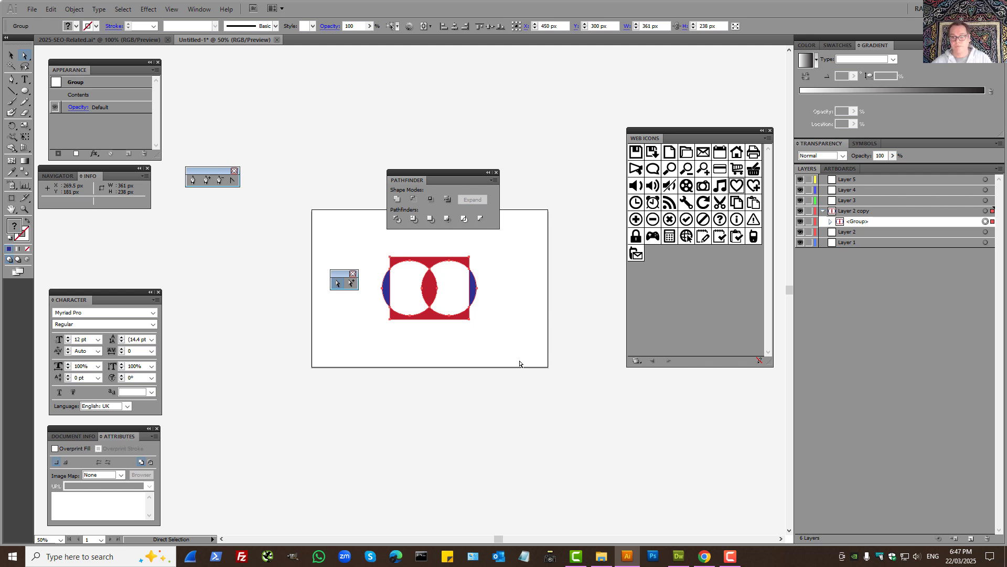
click(643, 362)
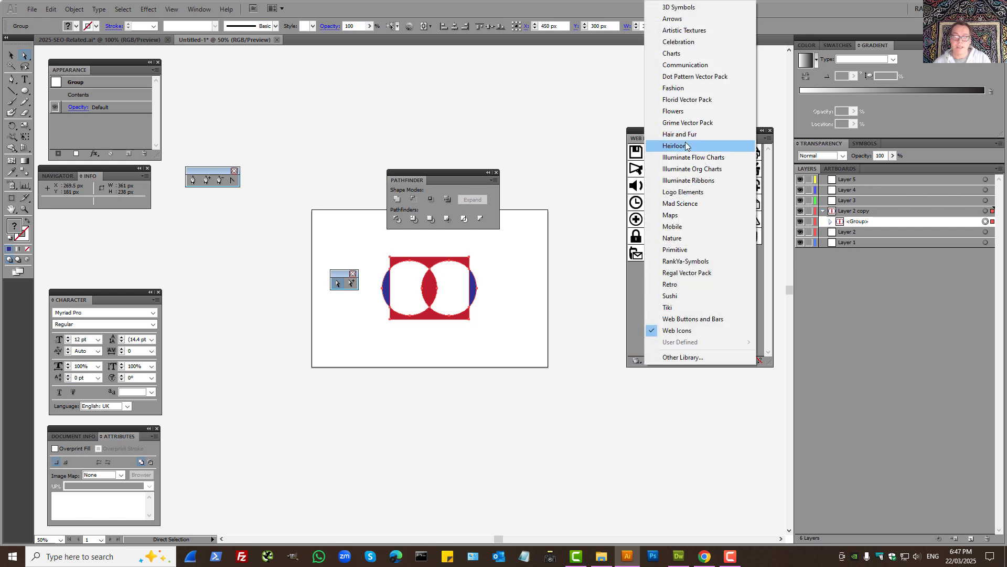
click(674, 19)
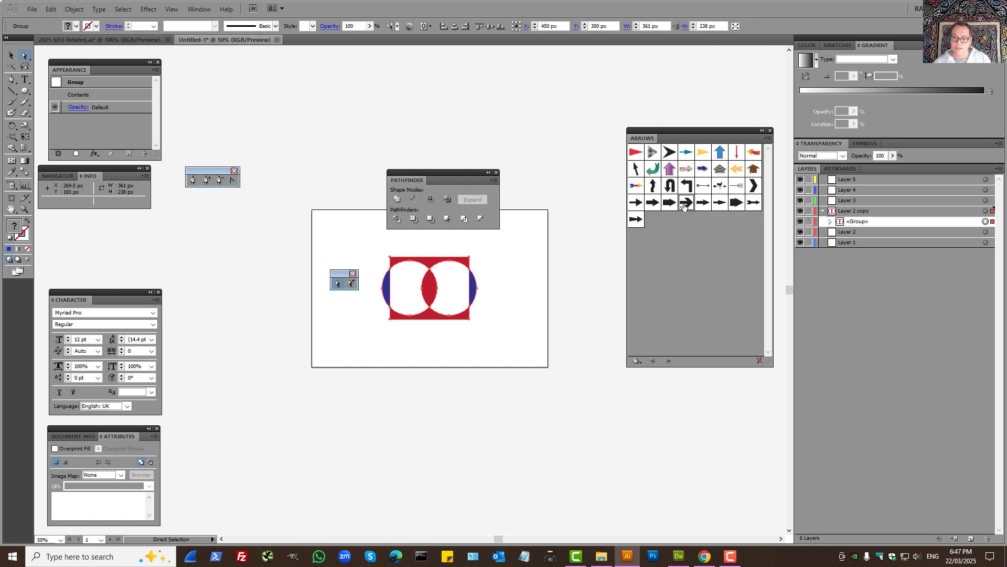
drag(684, 204, 504, 326)
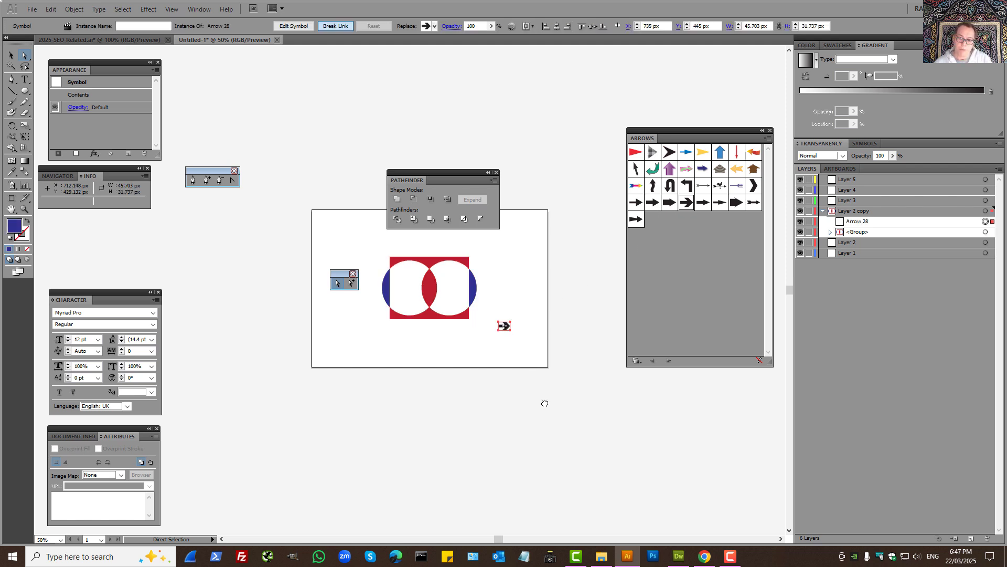
click(329, 28)
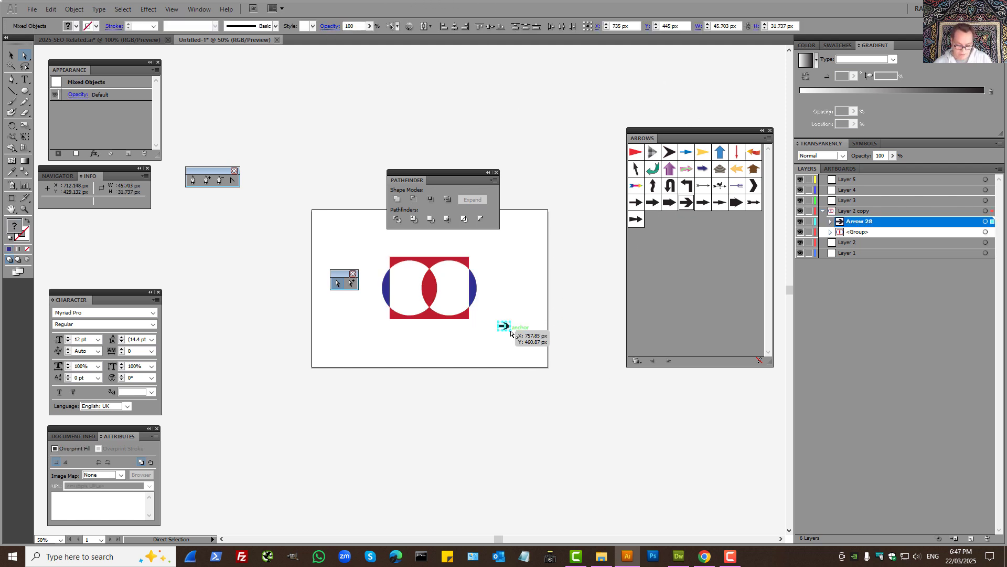
Step: Enlarge the arrow to about 153 × 106 px and place it and a mirrored copy pointing outward over opposite sides of the group
key(v)
drag(510, 331, 521, 299)
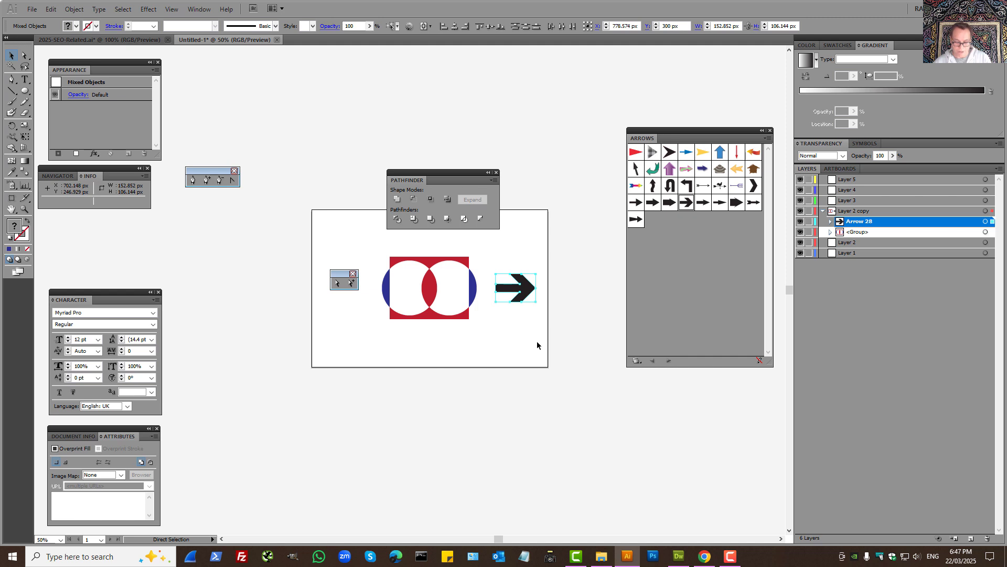
key(ctrl+v)
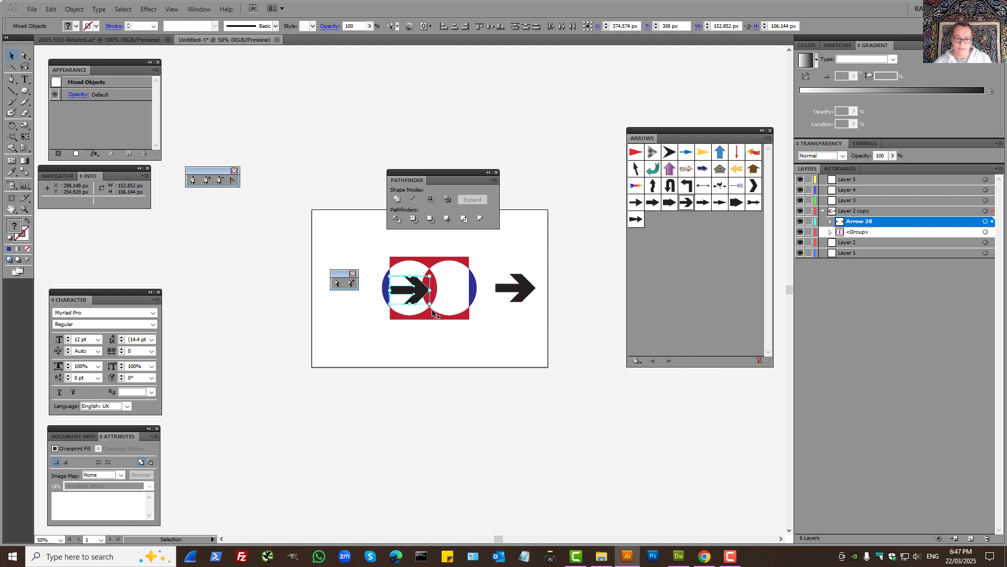
mouse_move(428, 304)
mouse_down()
mouse_move(494, 342)
mouse_move(501, 286)
mouse_move(432, 247)
mouse_move(399, 257)
mouse_move(483, 272)
mouse_move(498, 286)
mouse_move(414, 291)
mouse_up()
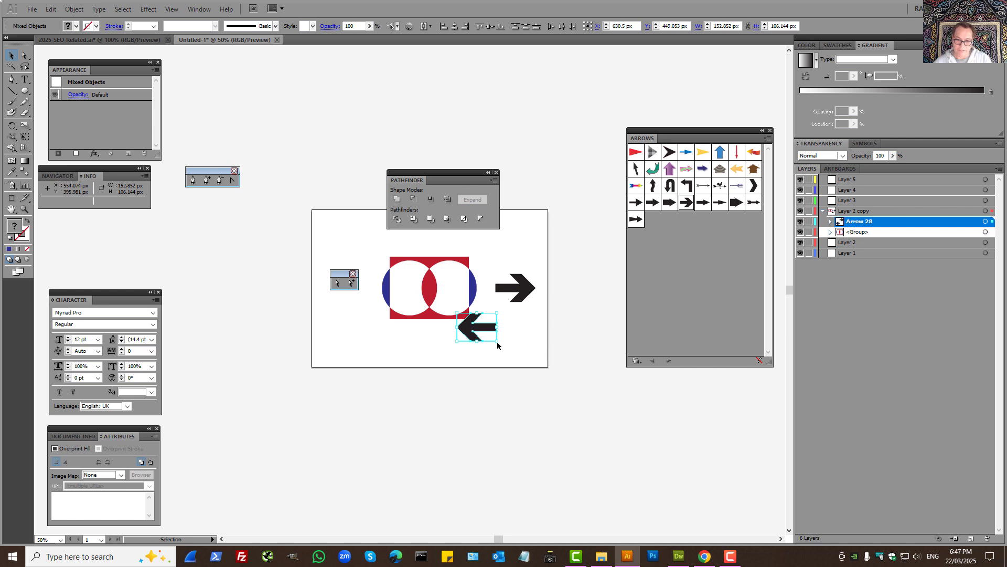
drag(468, 327, 378, 287)
drag(511, 288, 470, 288)
Step: Delete the empty bounding shape left beside the right-pointing arrow
drag(543, 358, 369, 250)
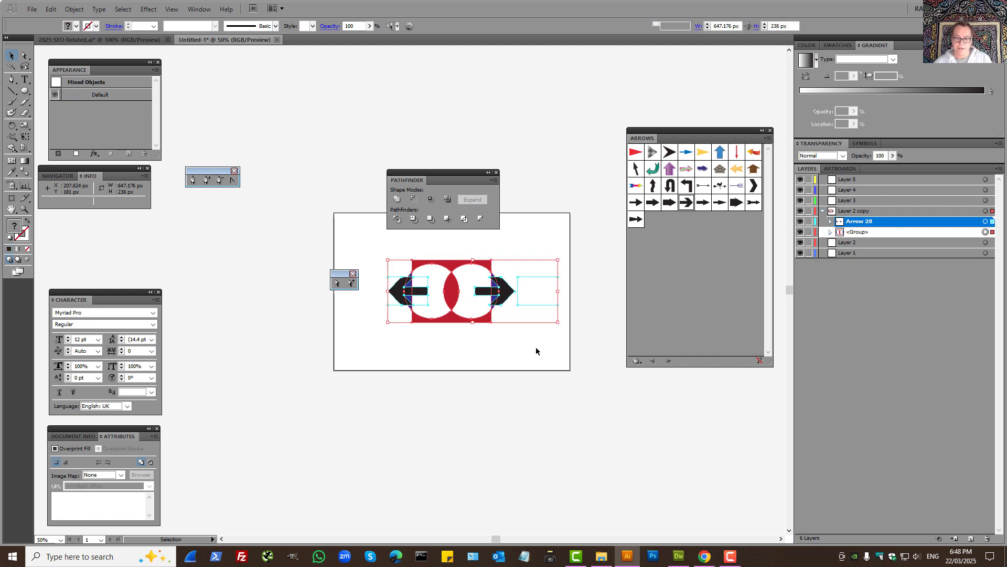
drag(541, 229, 334, 251)
key(Delete)
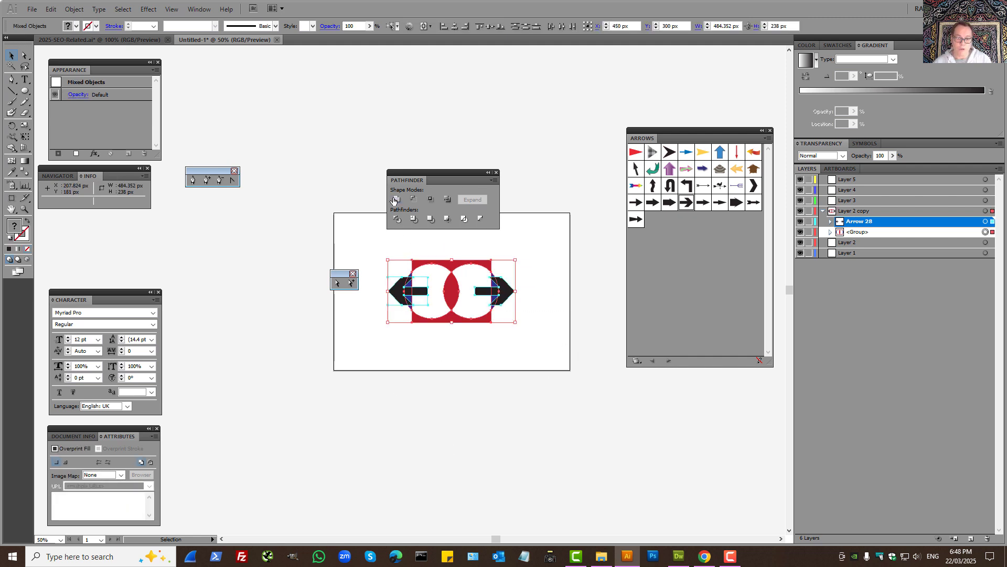
Step: Try to unite the arrows and the divided group into one shape with Pathfinder
click(396, 199)
click(461, 419)
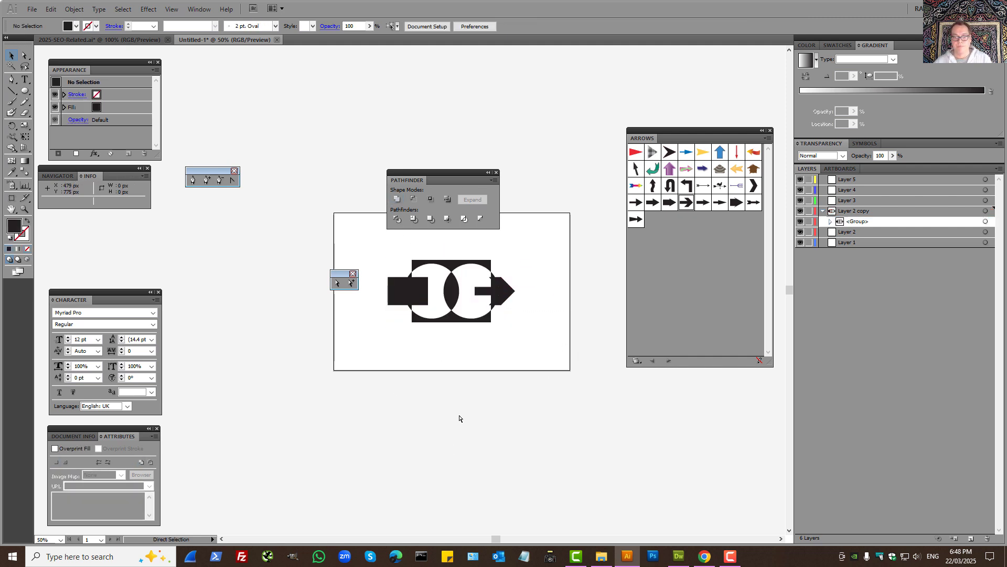
key(ctrl+z)
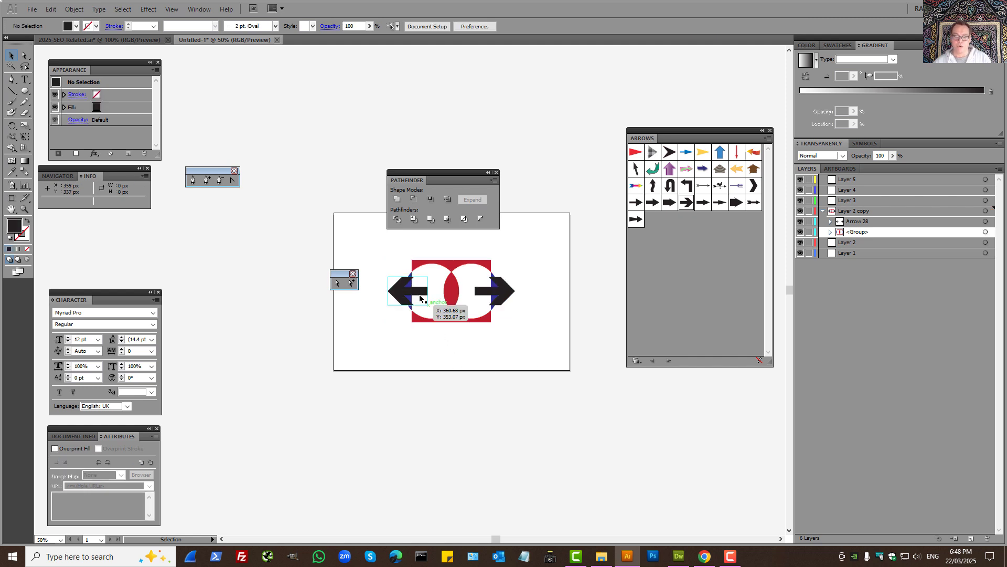
Step: Delete both arrows and the remaining divided group to clear the artboard
drag(399, 299, 404, 353)
key(Delete)
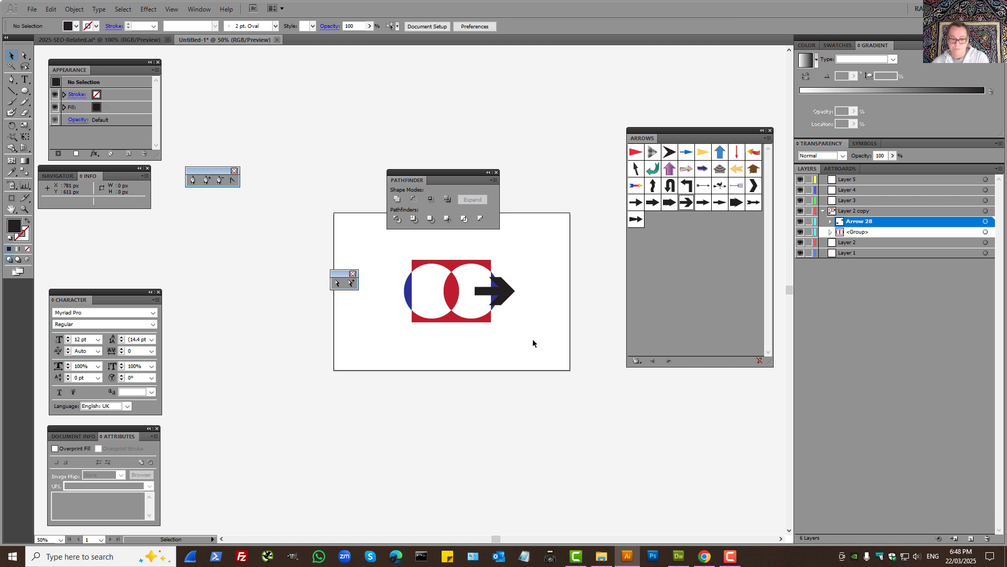
click(506, 295)
key(Delete)
drag(387, 240, 530, 347)
key(Delete)
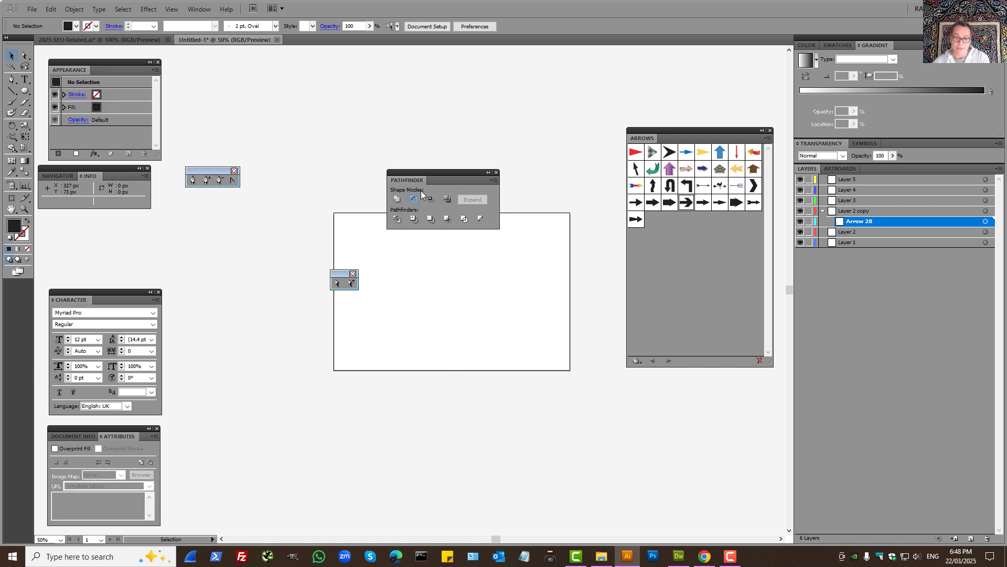
Step: Draw a 252 px black circle on the artboard and duplicate it into a horizontal row of three overlapping circles
click(27, 94)
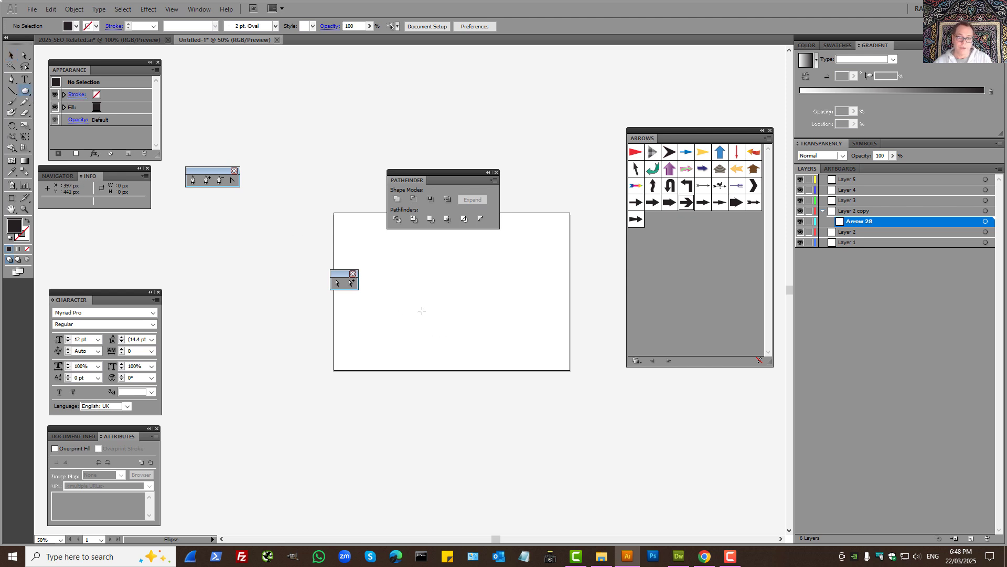
drag(401, 285, 465, 350)
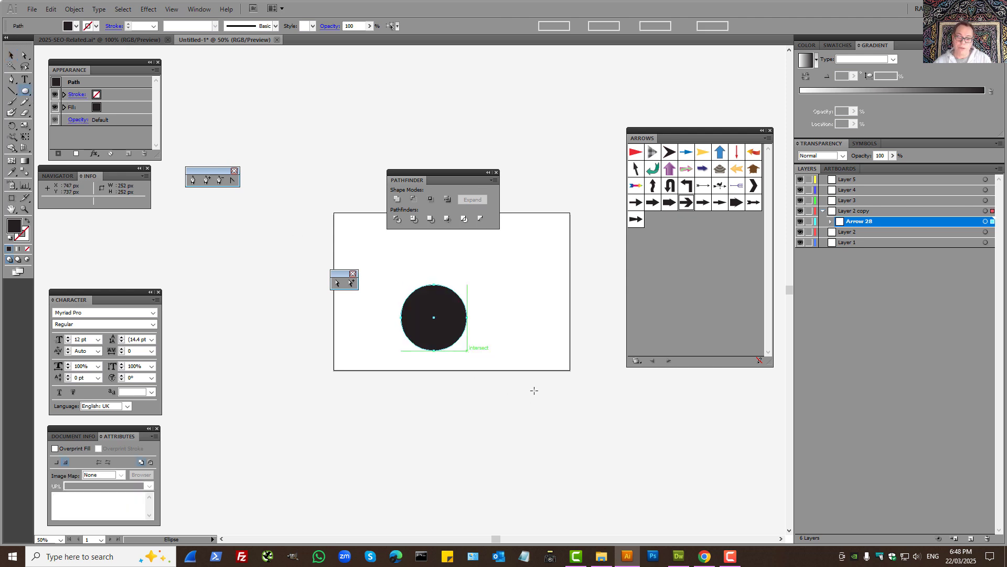
click(11, 55)
drag(432, 320, 428, 289)
drag(428, 290, 499, 289)
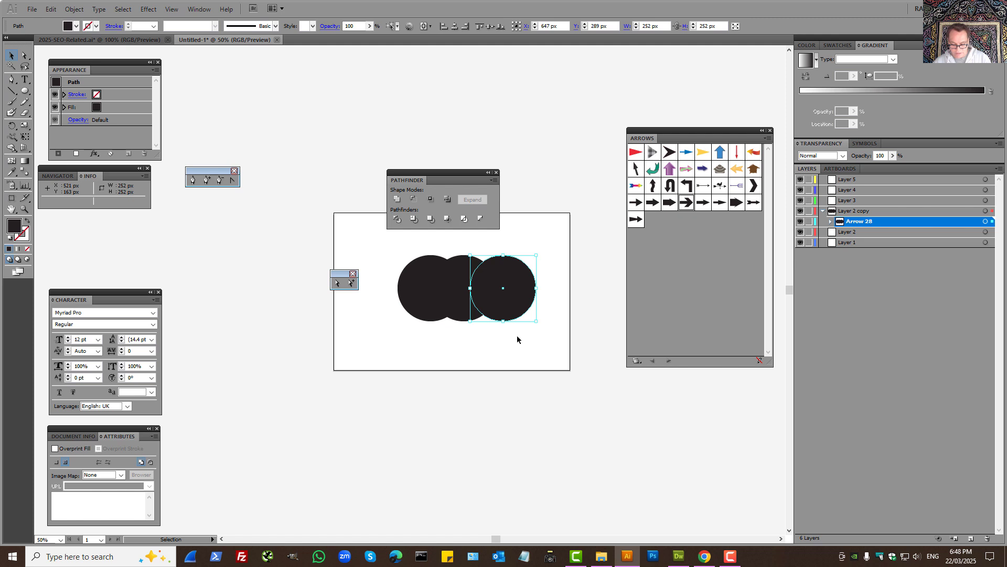
click(494, 347)
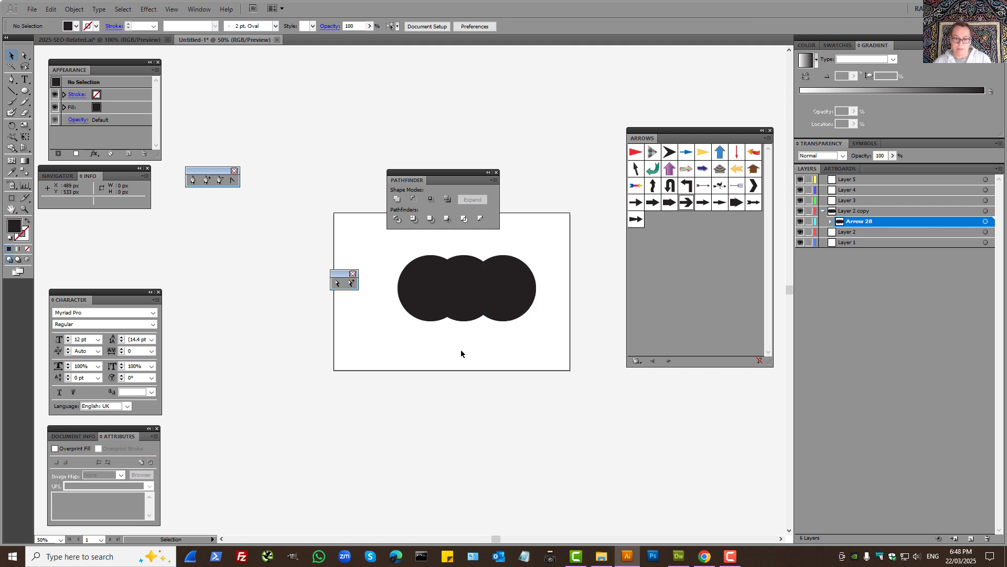
Step: Unite the three overlapping circles into one shape with Pathfinder
drag(357, 237, 577, 341)
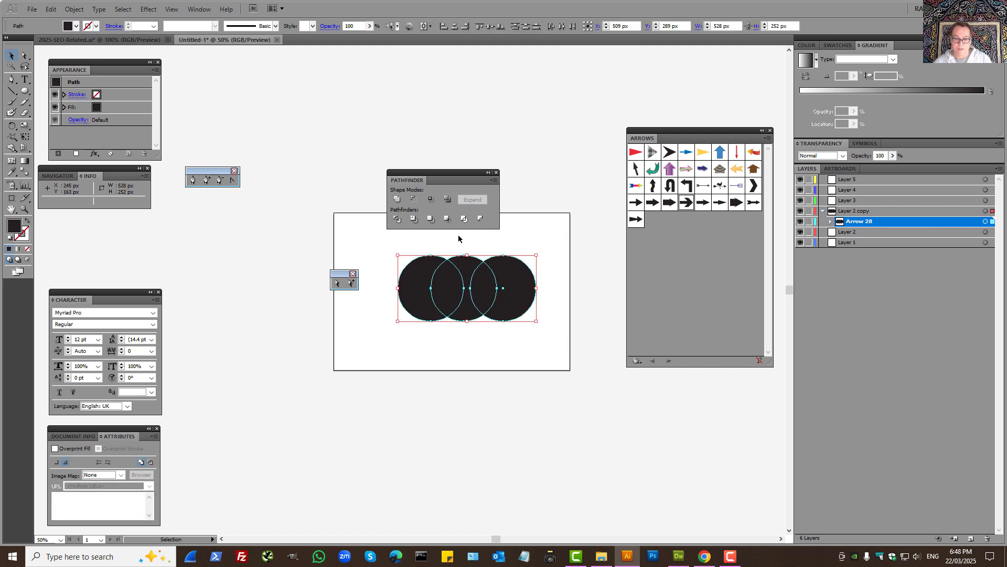
click(398, 198)
click(481, 388)
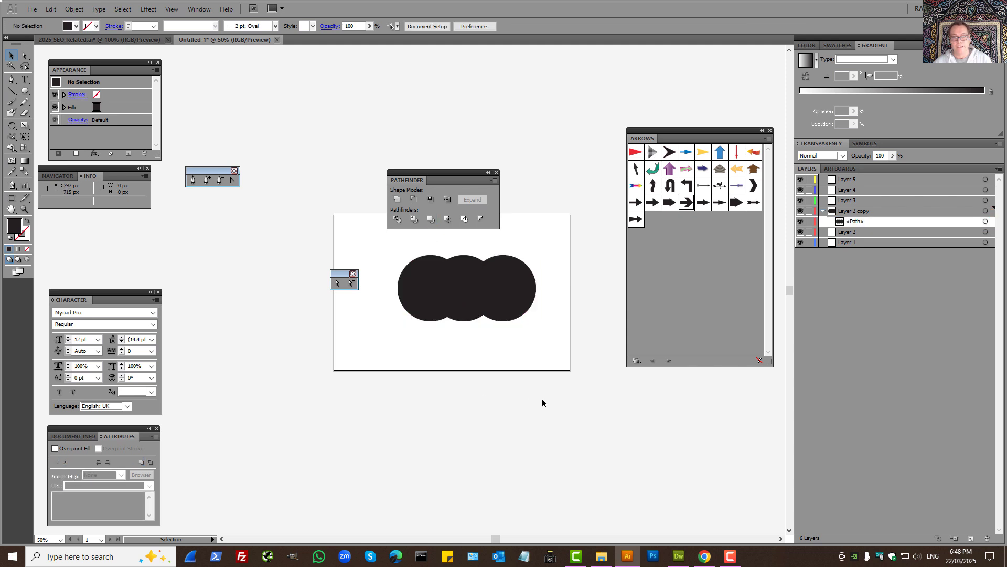
Step: Duplicate the united shape below itself, flatten the original to about 127 px high, and position the copy just beneath it
drag(370, 238, 533, 329)
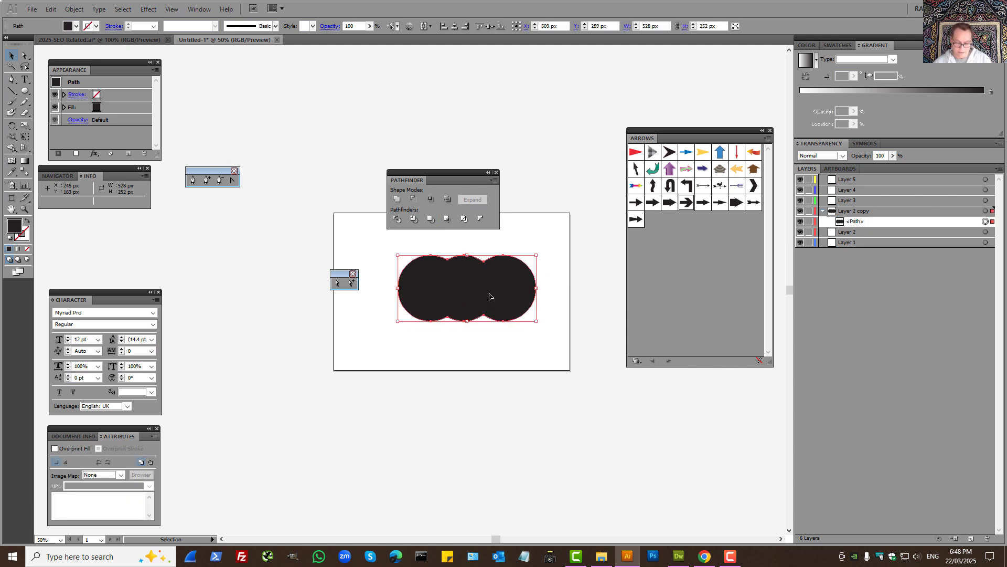
drag(489, 297, 490, 375)
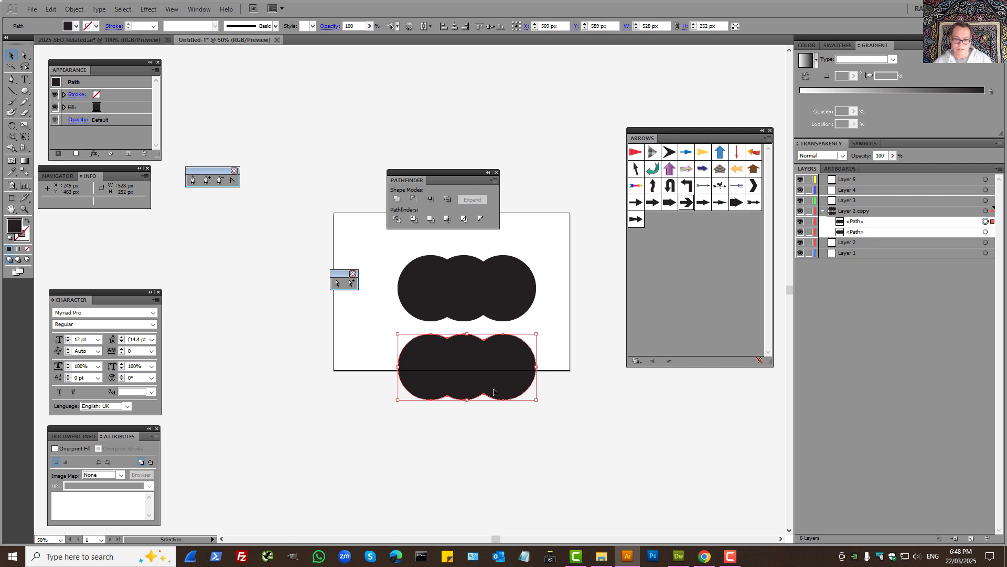
click(470, 303)
drag(467, 321, 467, 288)
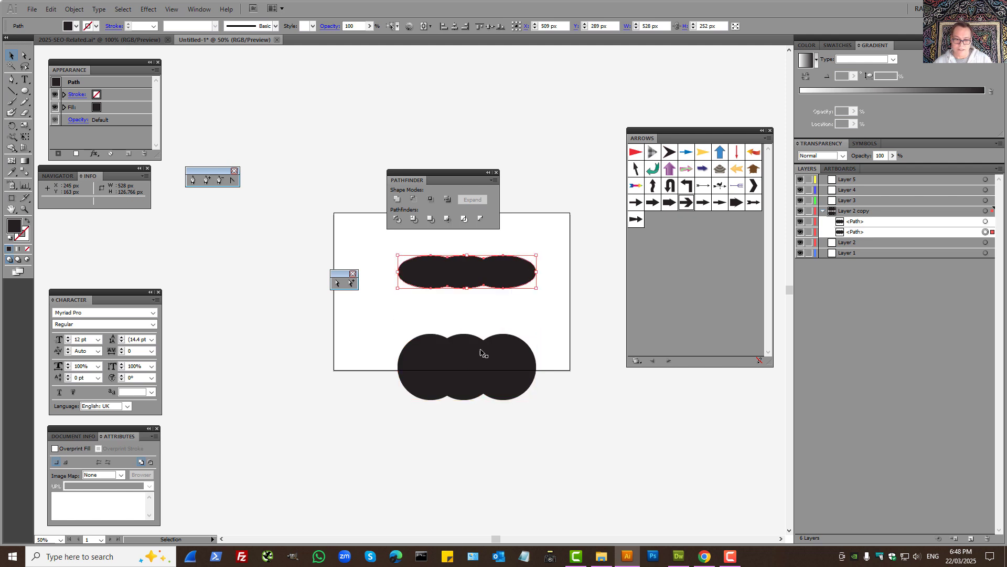
drag(479, 356, 474, 315)
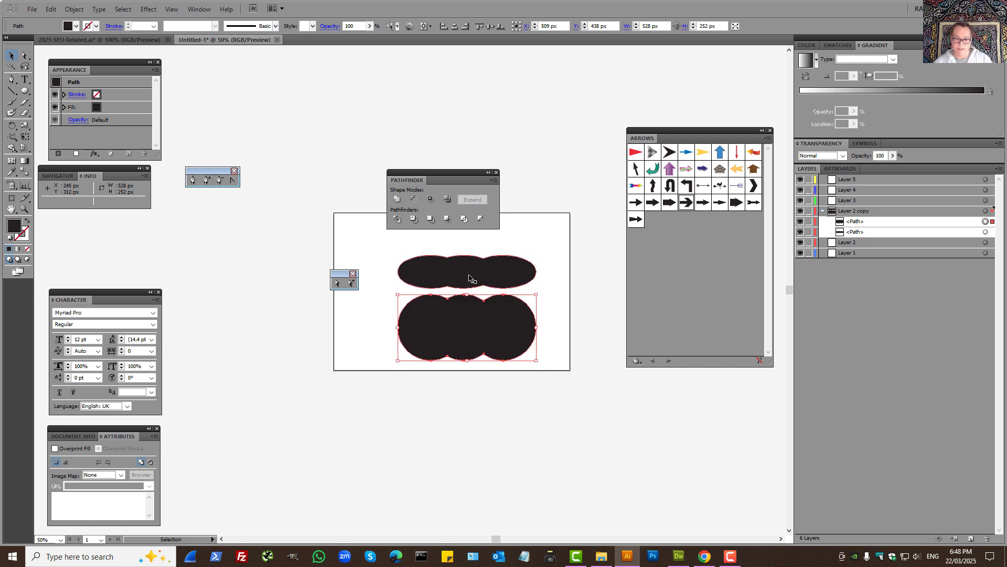
Step: Fill the flattened upper shape with red
click(472, 274)
click(78, 29)
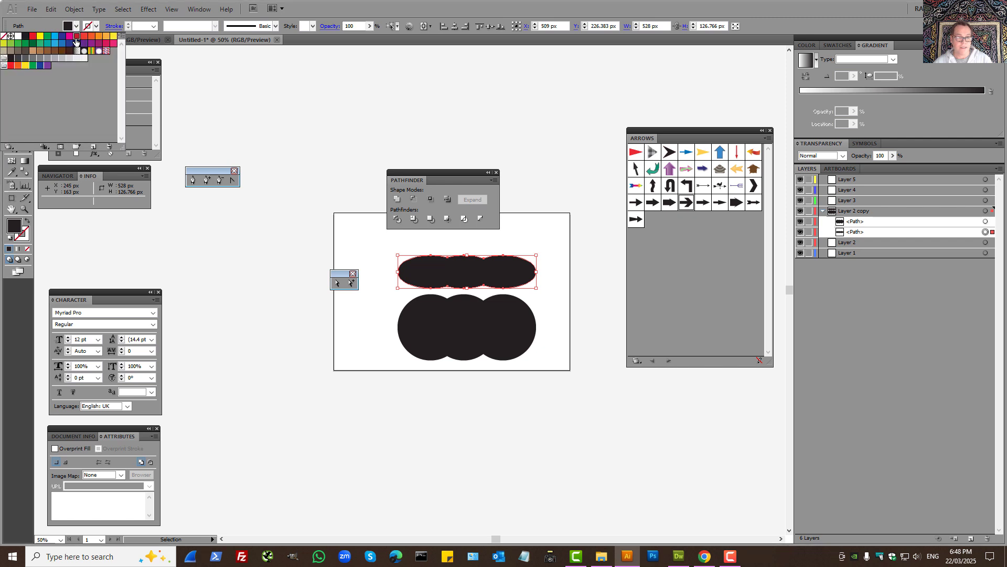
click(77, 36)
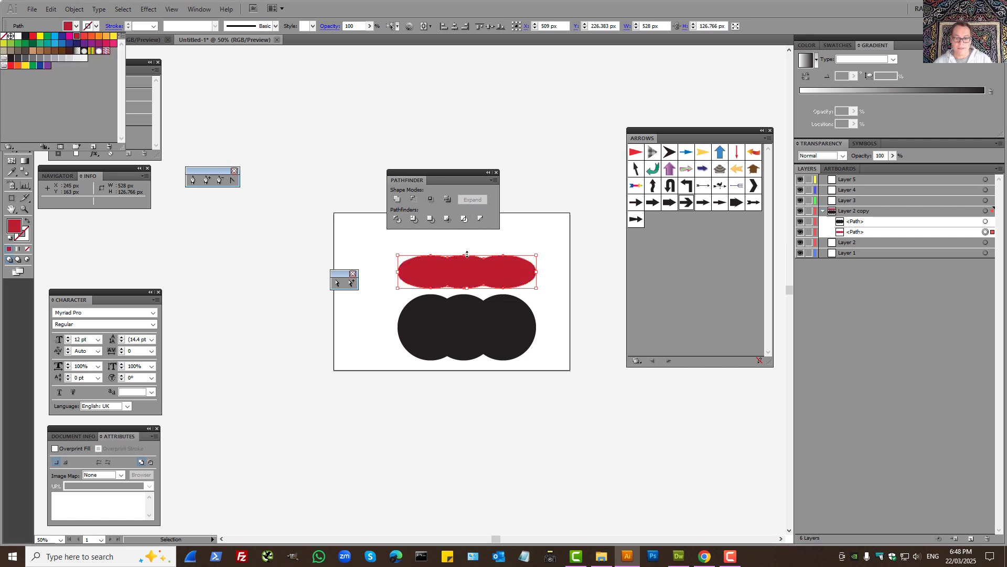
Step: Center both the red and the black shape horizontally and vertically on the artboard
click(489, 29)
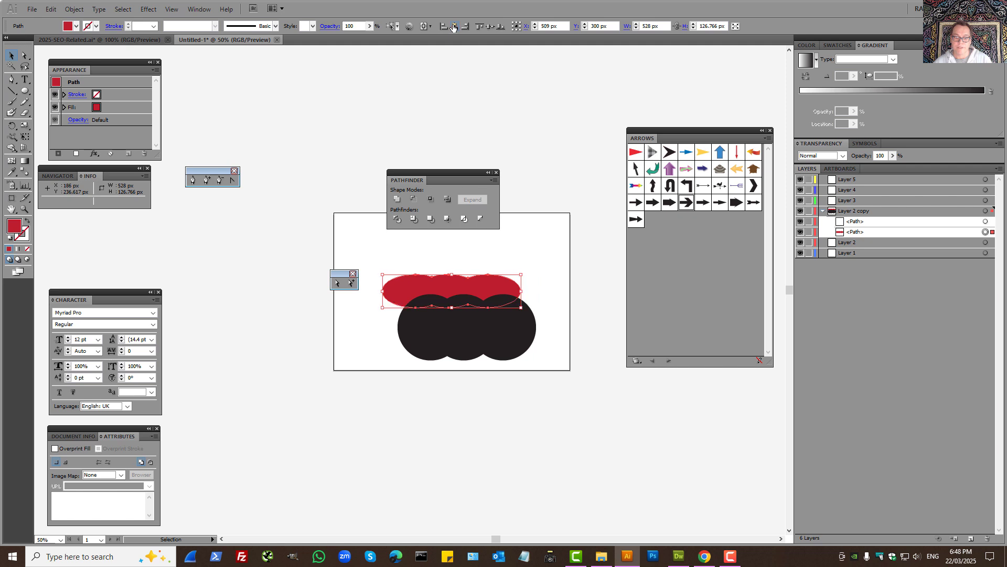
click(455, 27)
click(523, 336)
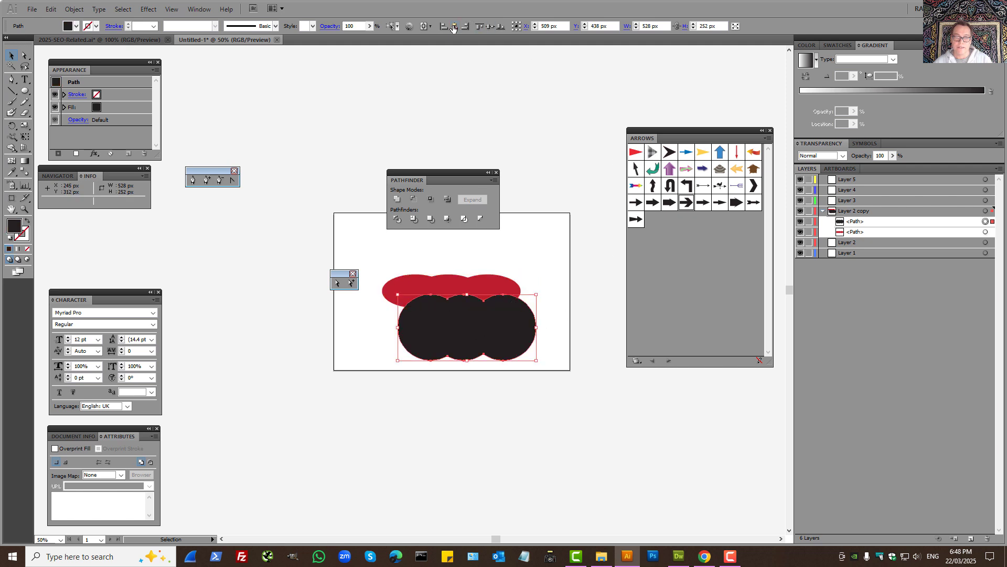
click(454, 27)
click(487, 29)
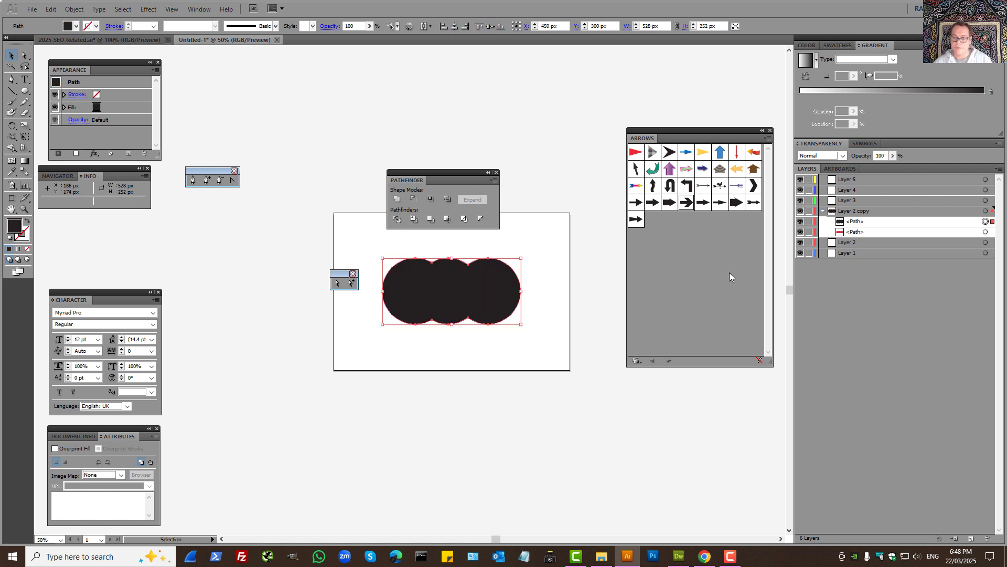
Step: Move the red path above the black path in the layer stack of Layer 2 copy
click(856, 233)
drag(849, 234, 850, 220)
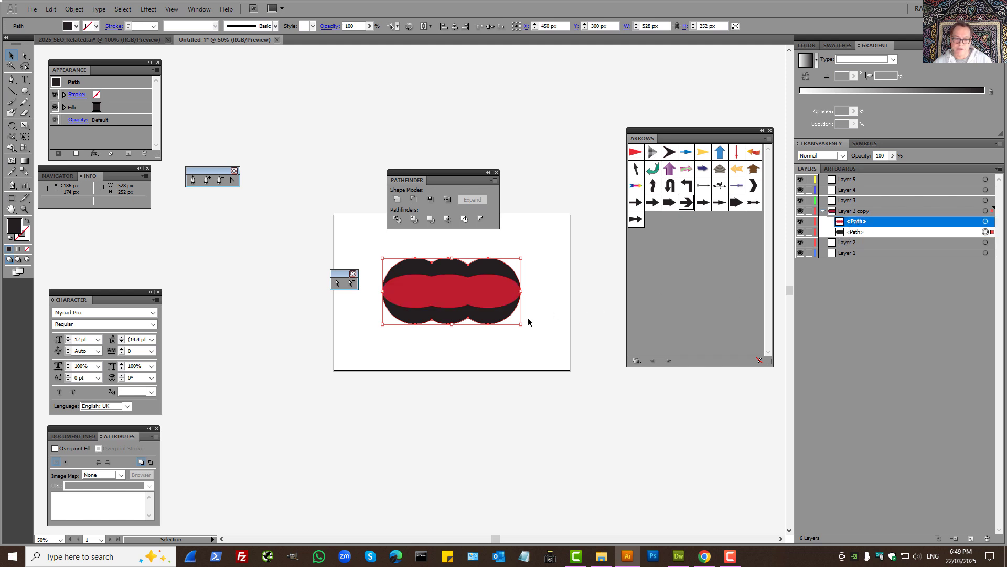
Step: Try uniting the red and black shapes with Pathfinder and undo the union
click(398, 219)
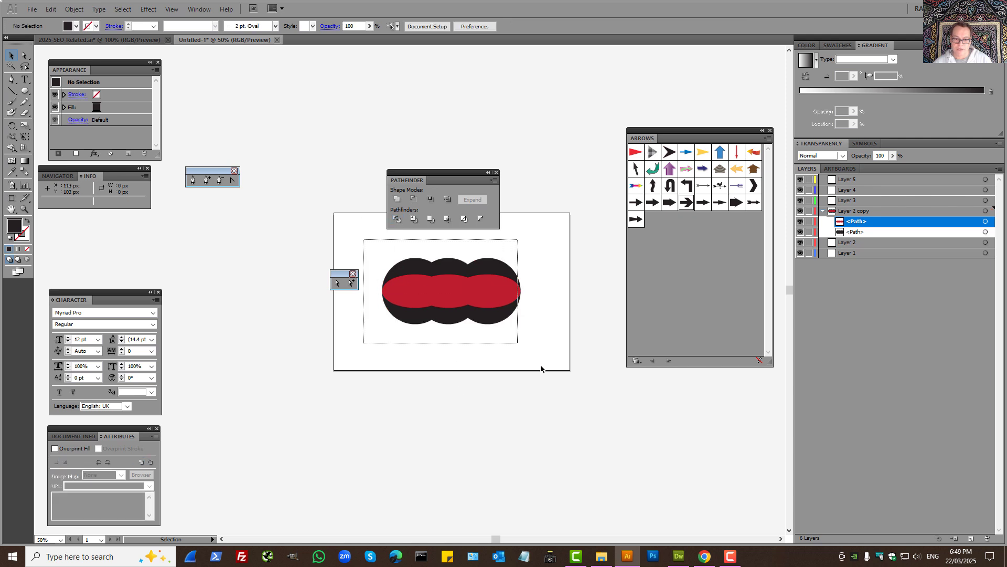
click(396, 202)
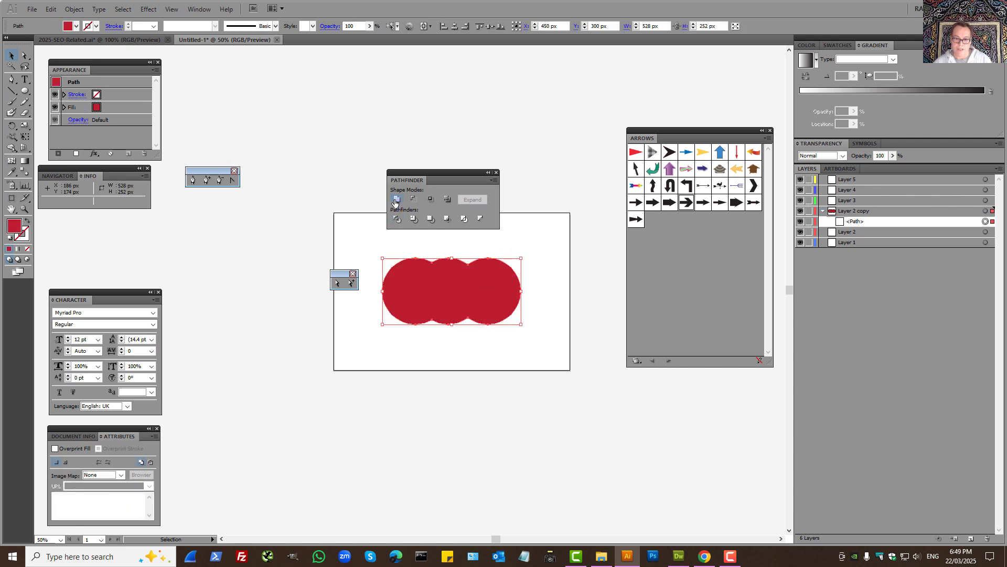
key(ctrl+z)
Step: Cut the red shape out of the black one with the Minus Front Pathfinder operation
click(413, 199)
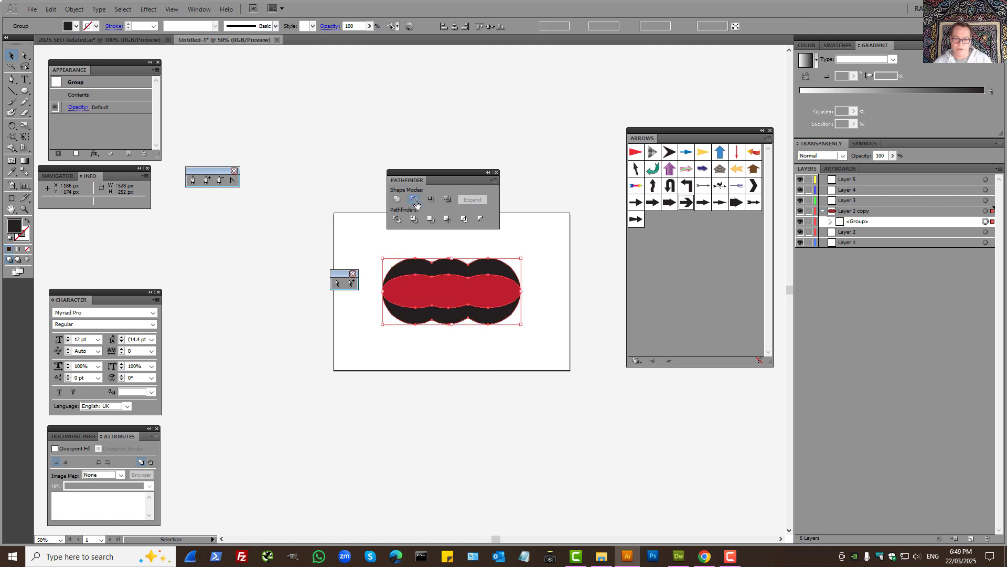
click(508, 388)
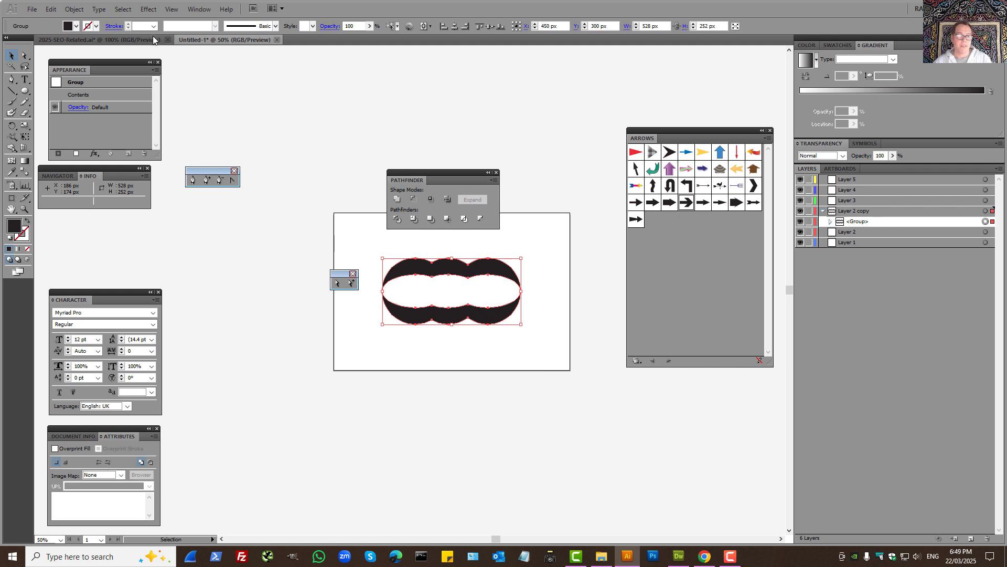
Step: Start a Drop Shadow effect on the cut-out group with the preview on, keeping the artwork in view
click(149, 9)
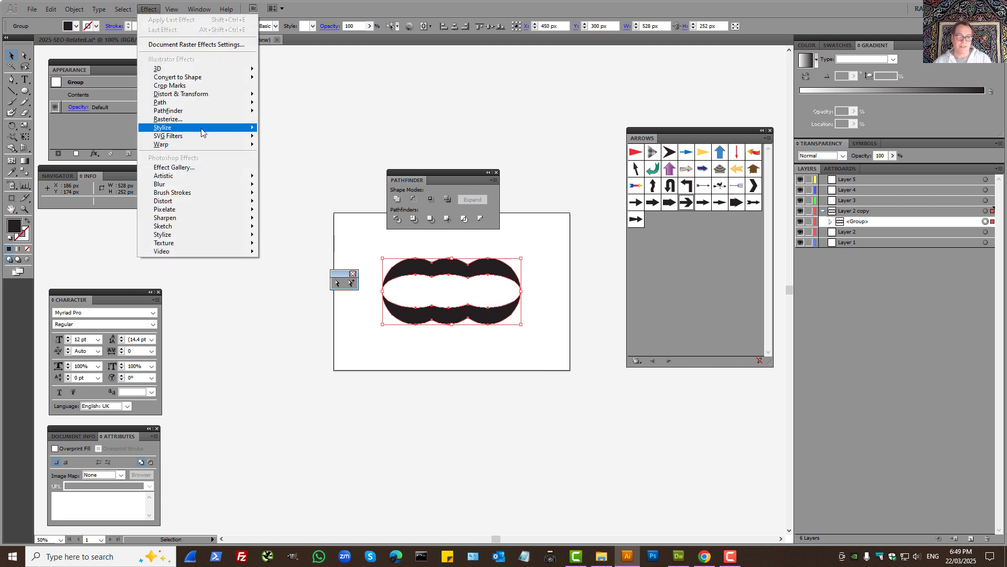
mouse_move(209, 127)
click(286, 131)
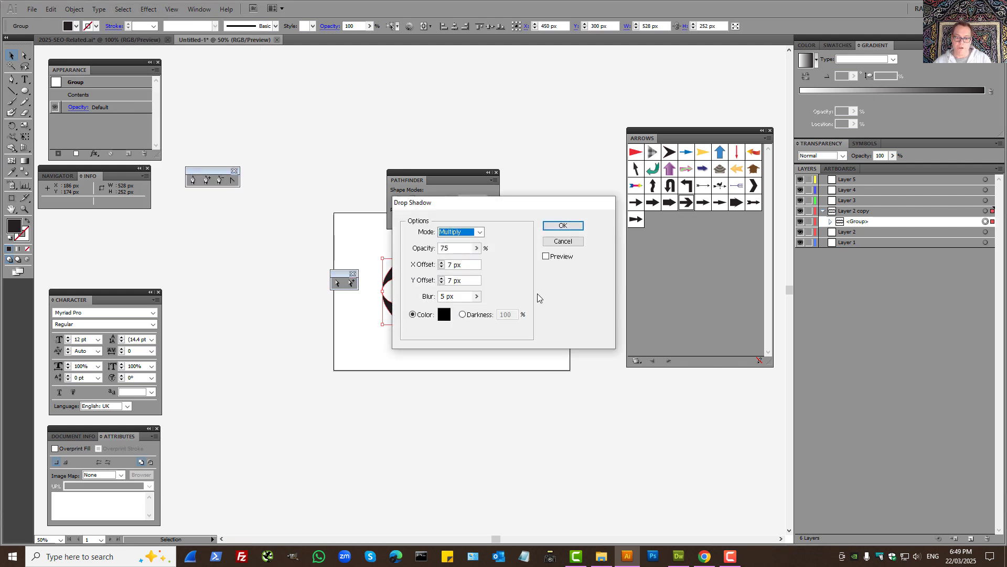
click(546, 256)
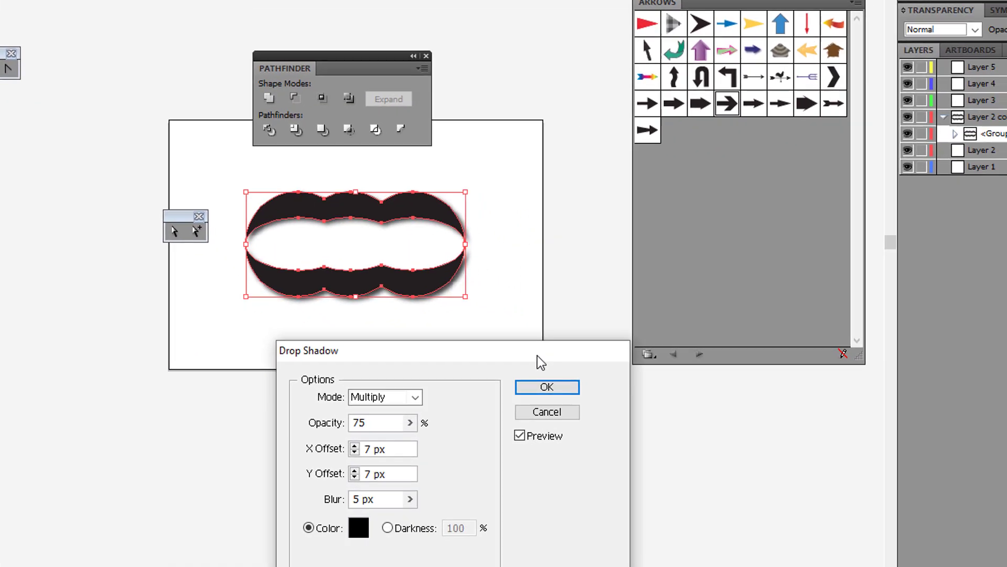
drag(537, 354, 496, 322)
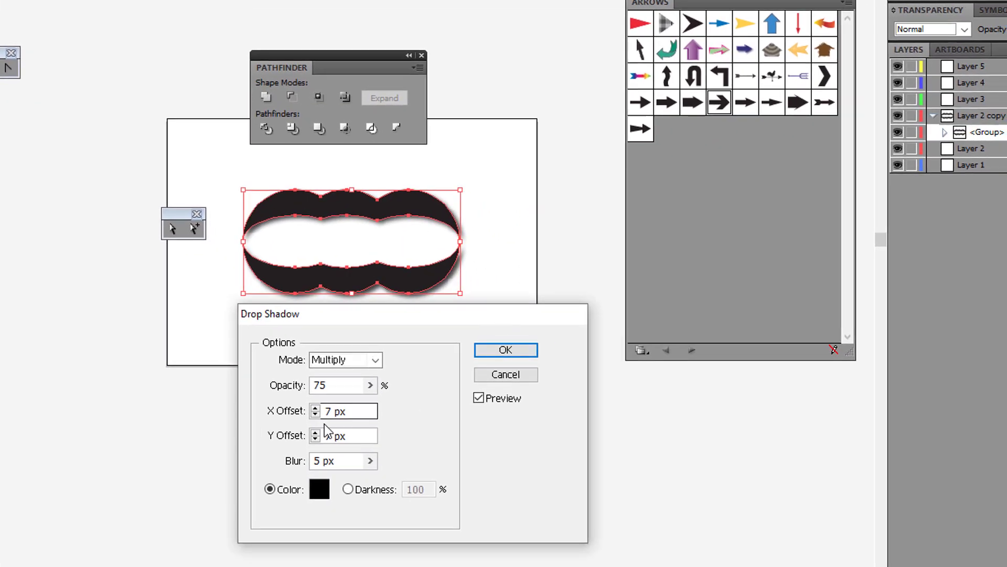
Step: Set the drop shadow's blend mode to Normal and its opacity to 90%
click(376, 360)
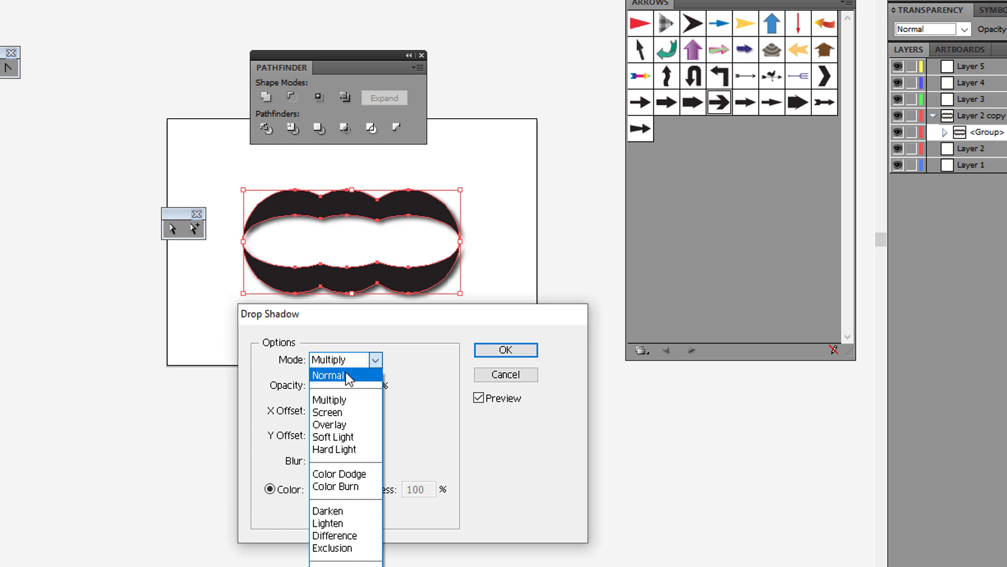
key(Escape)
key(Up)
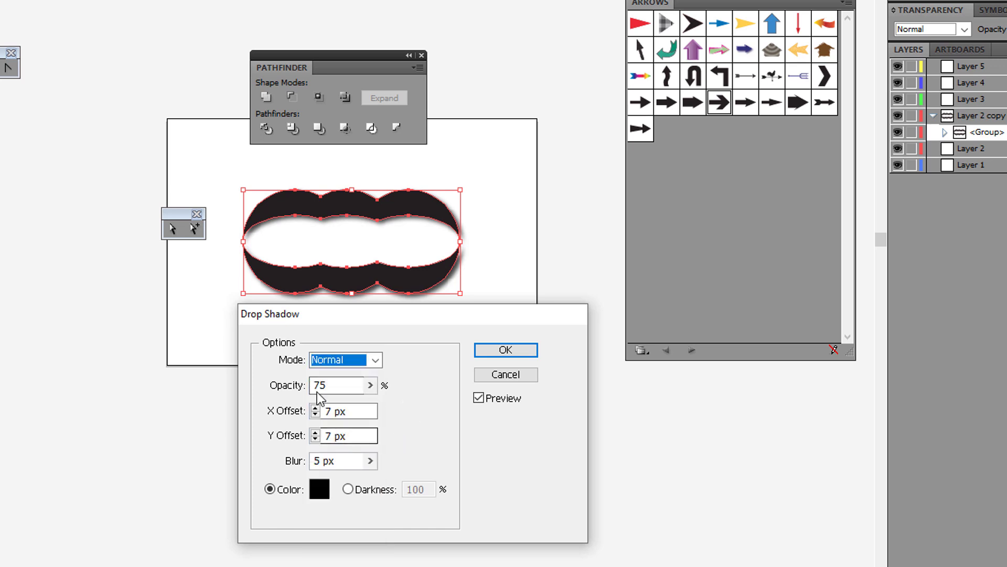
double_click(329, 386)
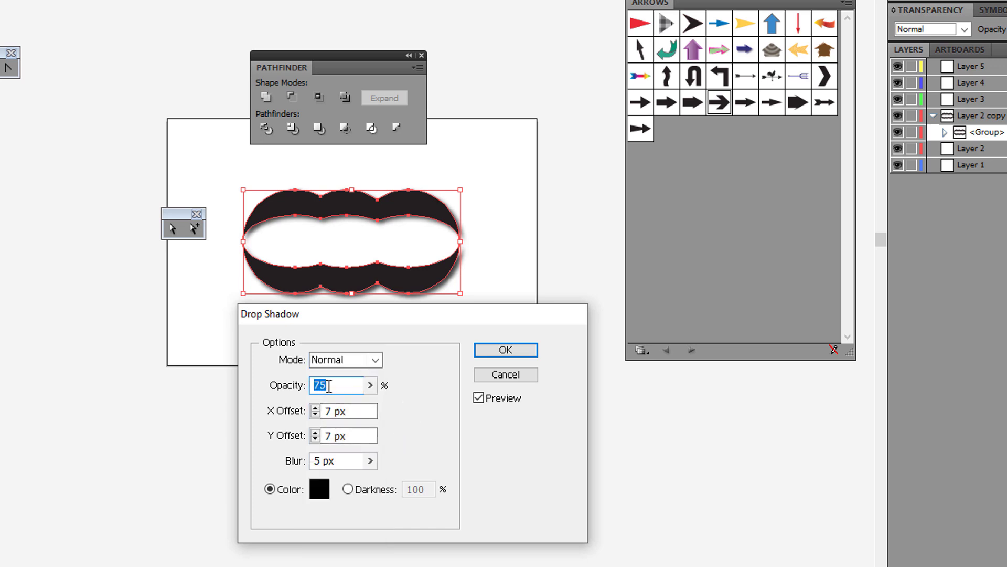
text(90)
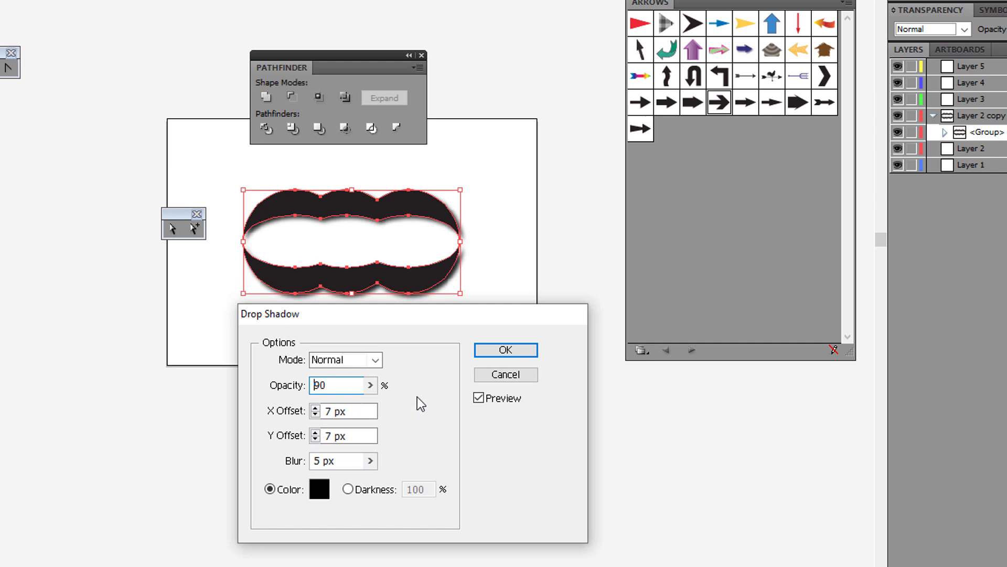
Step: Set both the X and Y offsets of the drop shadow to 17 px
click(326, 436)
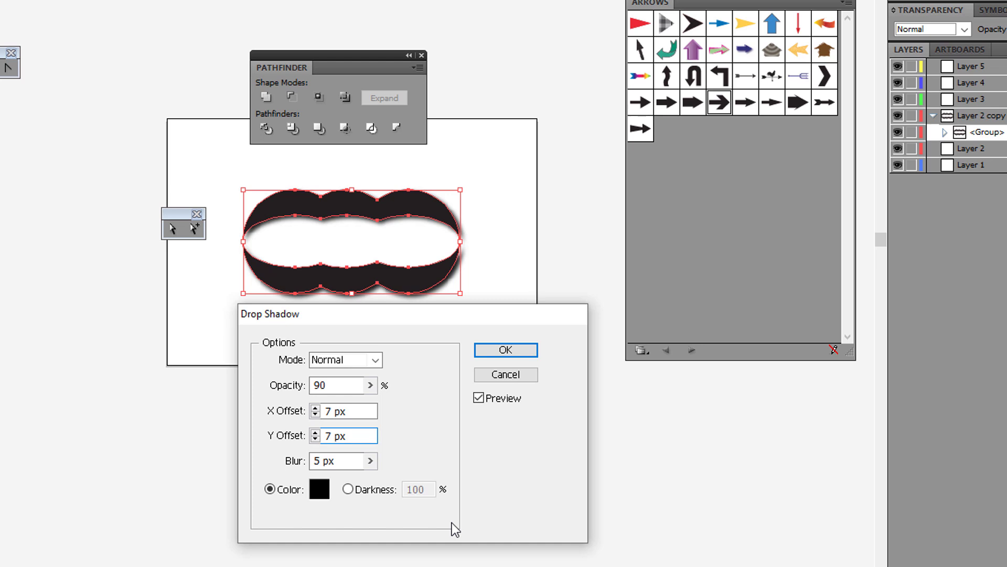
text(1)
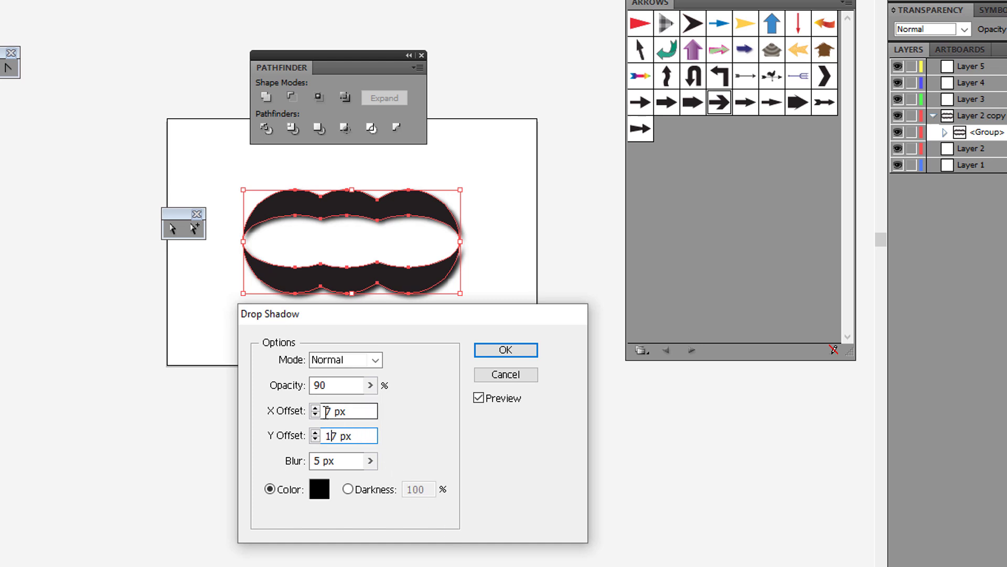
click(327, 411)
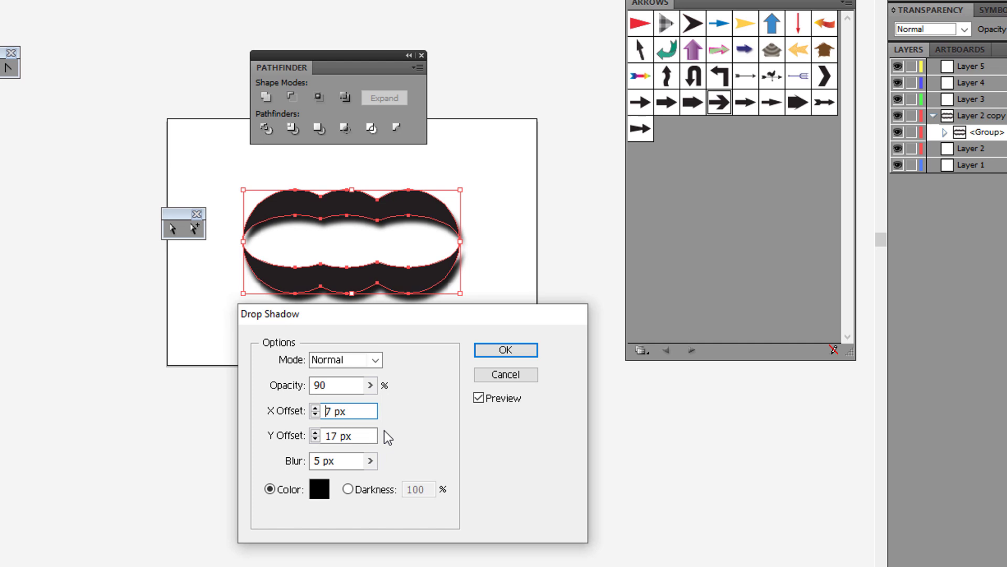
text(1)
Step: Change the shadow color to green (32A516) and apply the drop shadow to the group
click(320, 489)
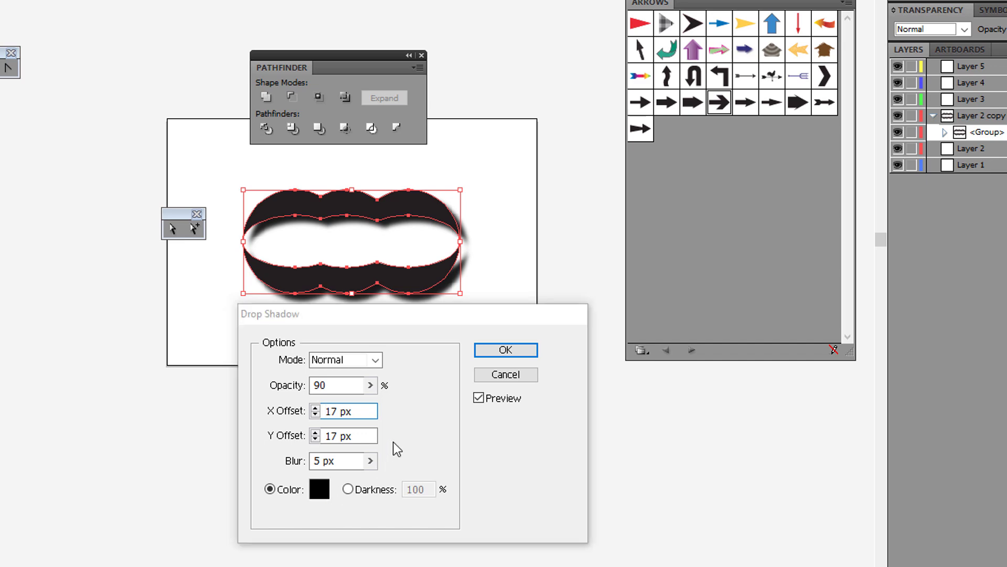
click(457, 265)
click(406, 191)
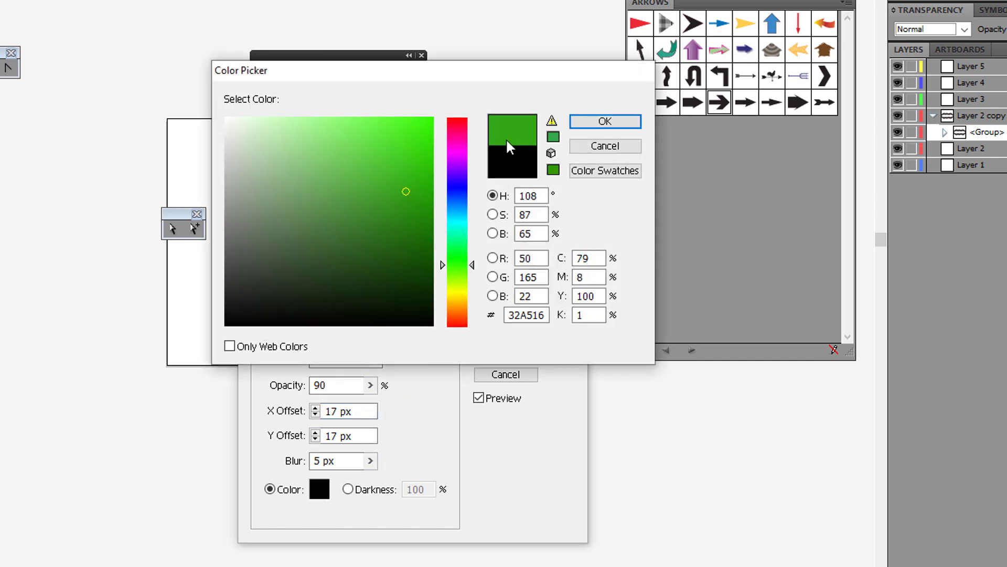
click(598, 117)
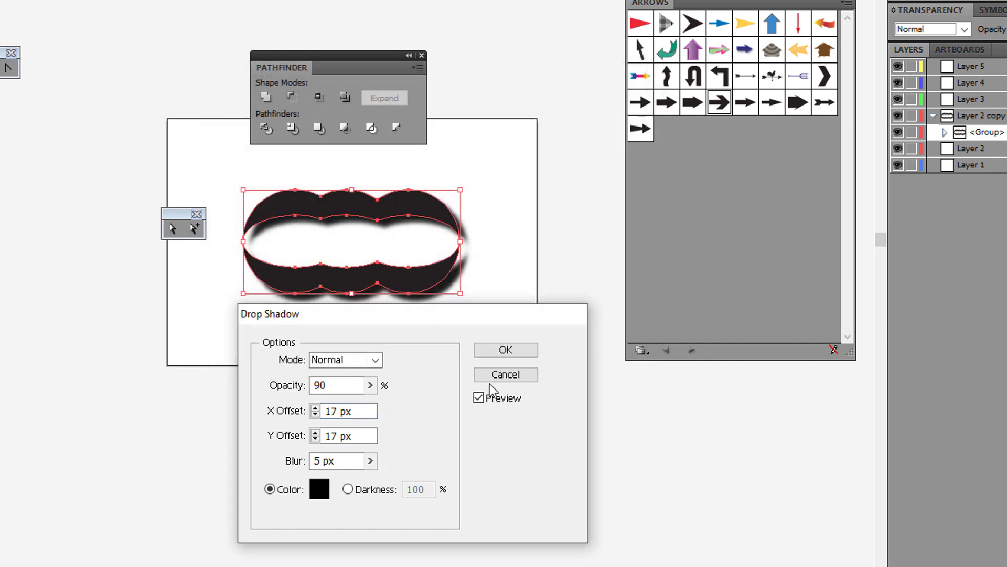
click(506, 350)
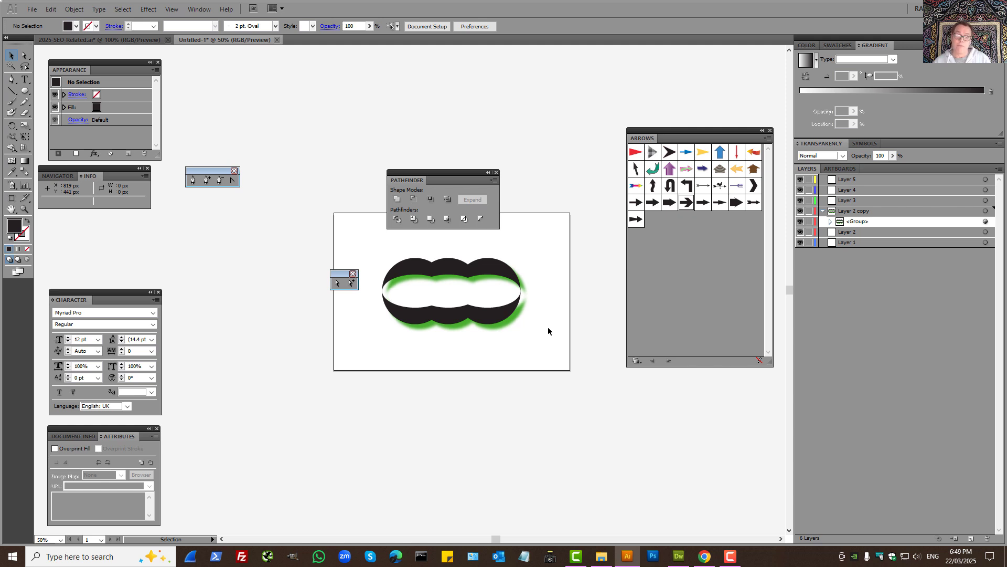
Step: Make Layer 3 the active layer and lock Layer 2 copy
click(848, 205)
click(823, 211)
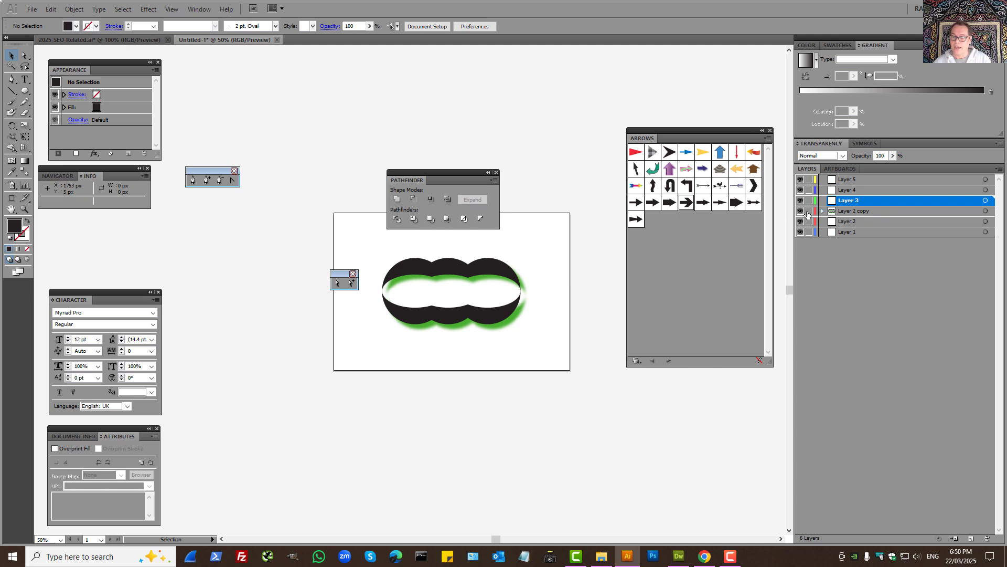
click(809, 211)
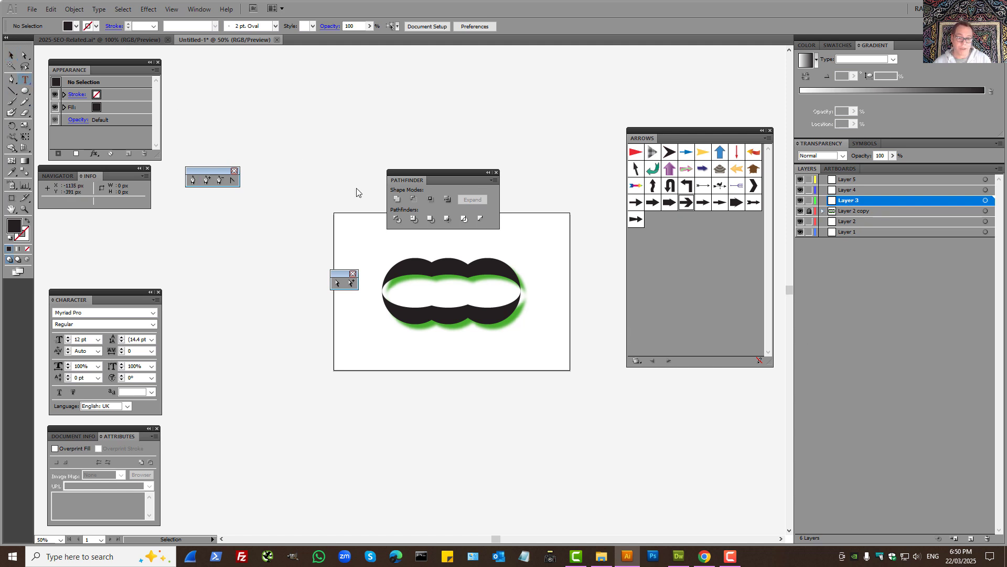
Step: Add the text "ABC Business" on Layer 3, below the black shape near the artboard's lower edge
click(405, 359)
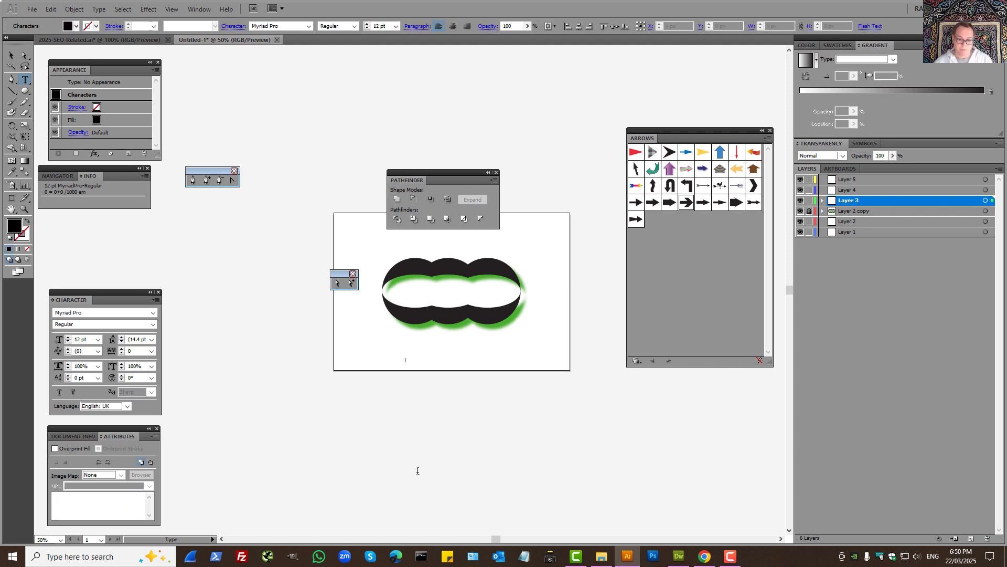
text(ASB)
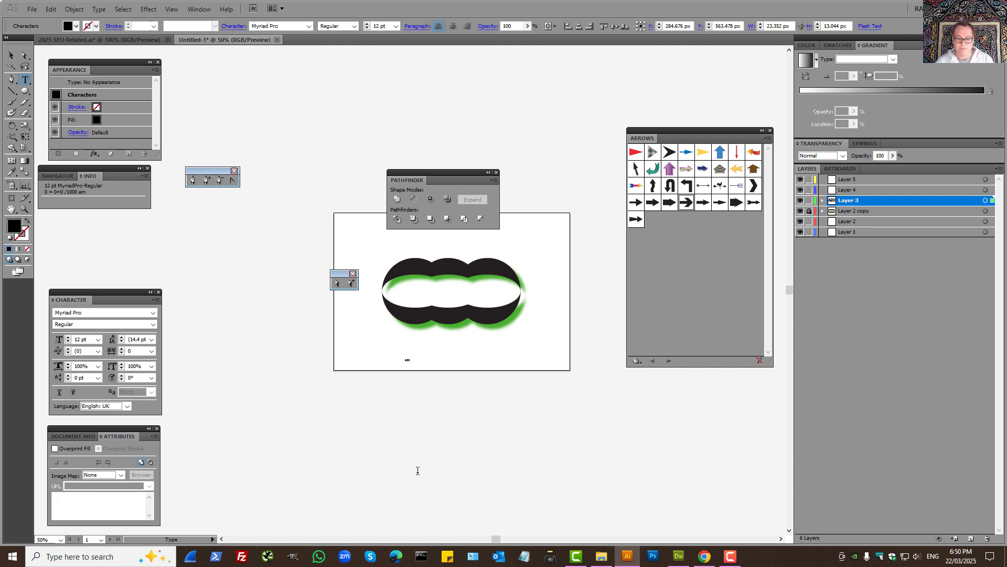
text( Business)
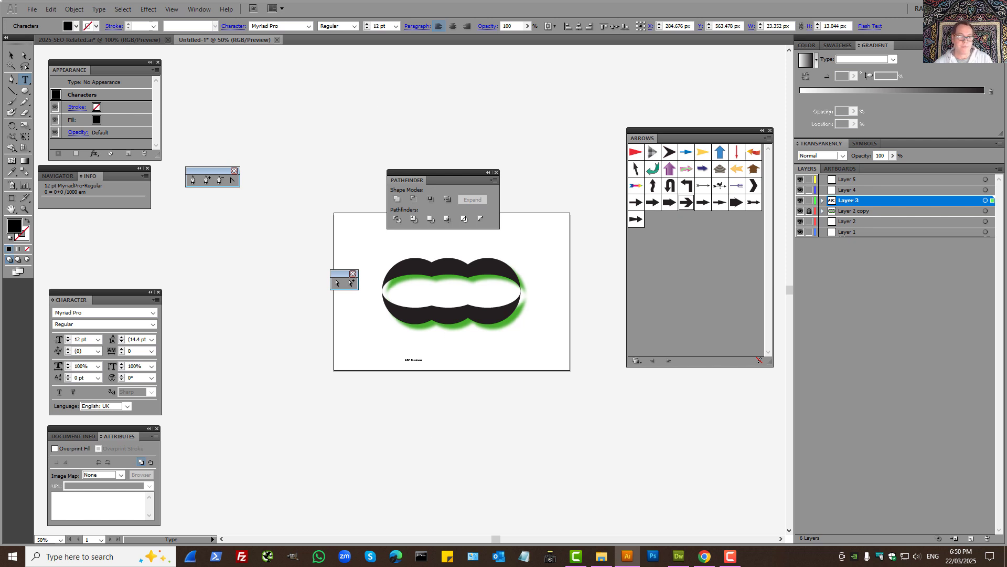
click(14, 56)
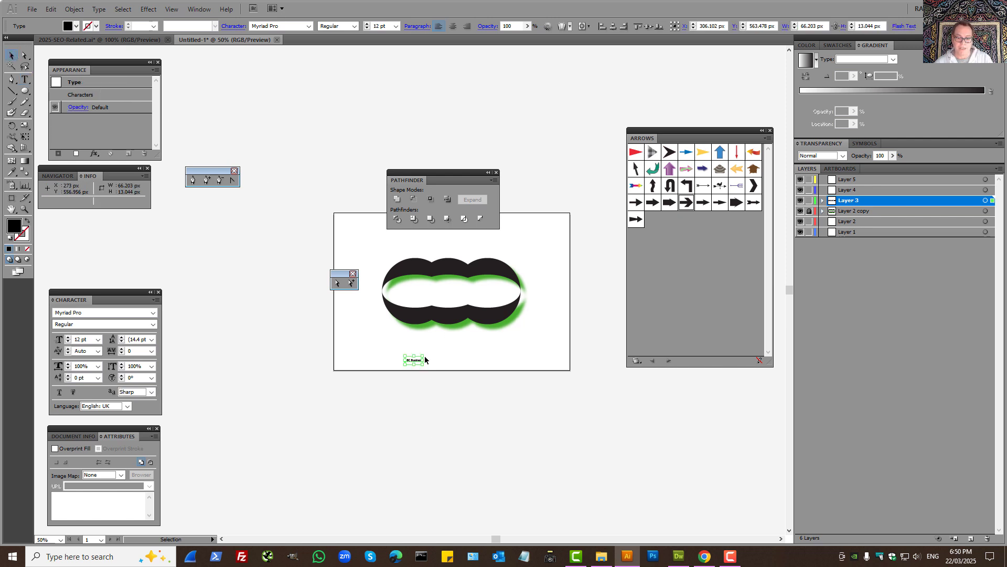
Step: Enlarge the ABC Business text to 99 pt and centre it horizontally on the artboard
drag(421, 356, 582, 308)
key(ctrl+z)
click(396, 26)
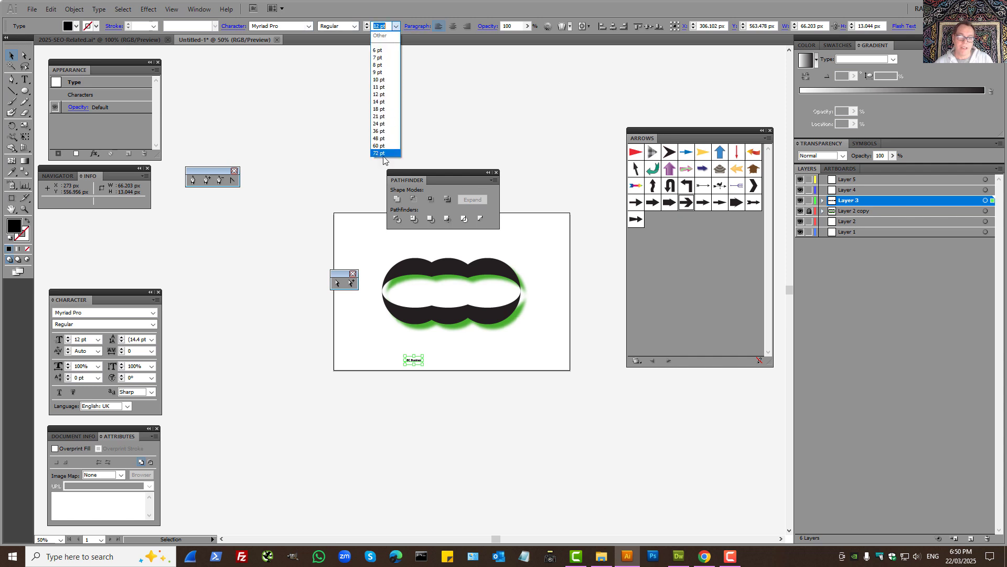
click(386, 162)
double_click(378, 25)
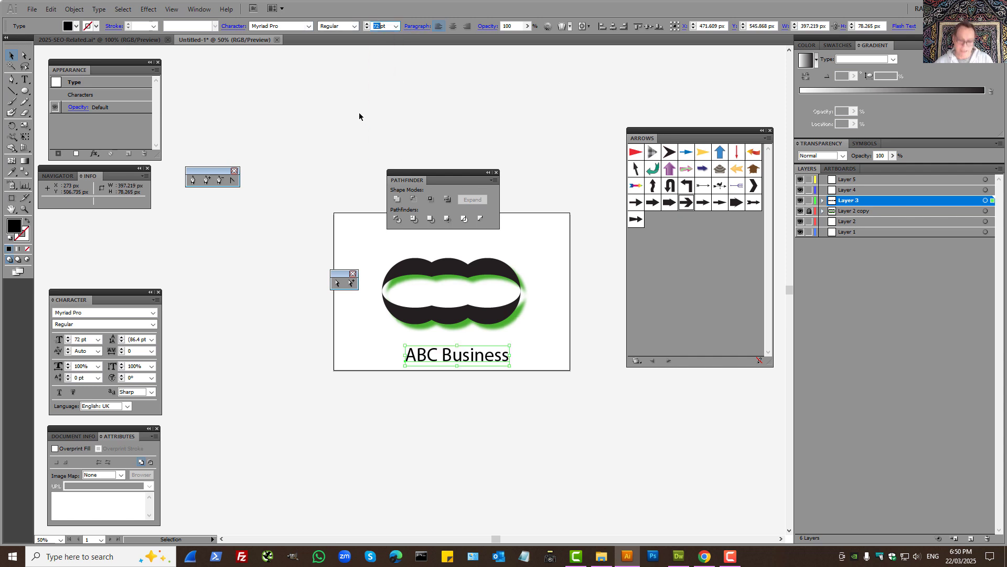
text(99)
key(Return)
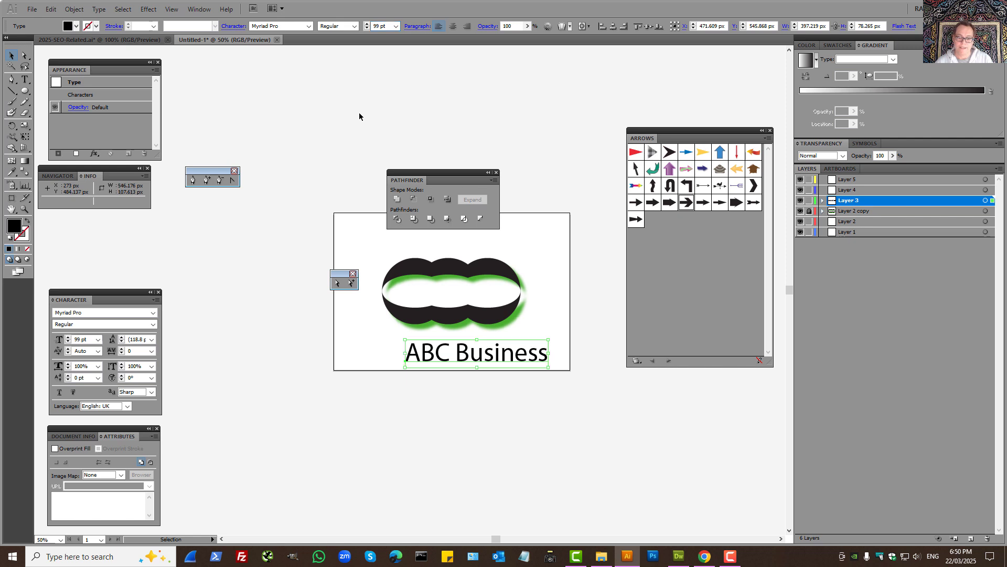
click(613, 28)
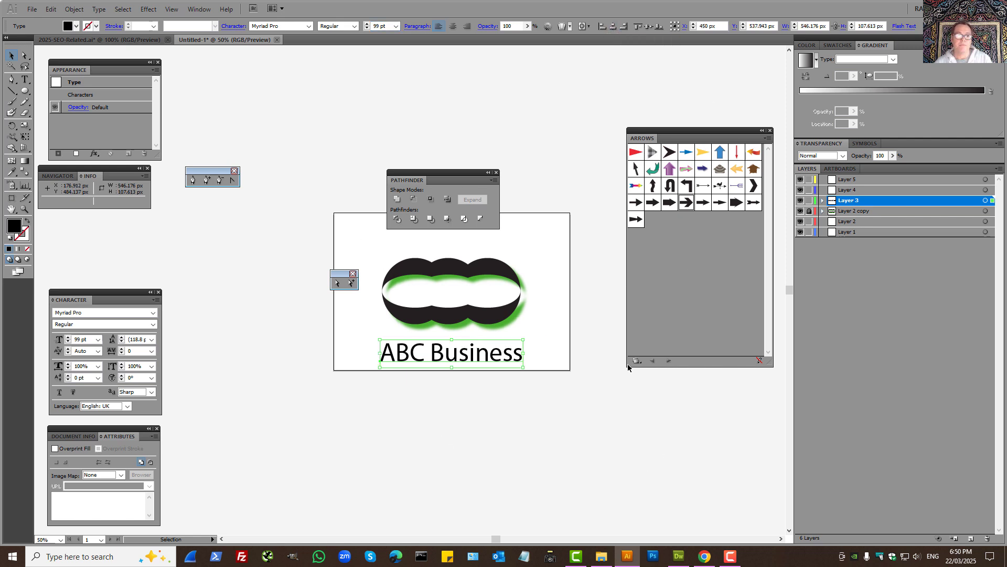
Step: Try the Arial font on the ABC Business text
click(309, 26)
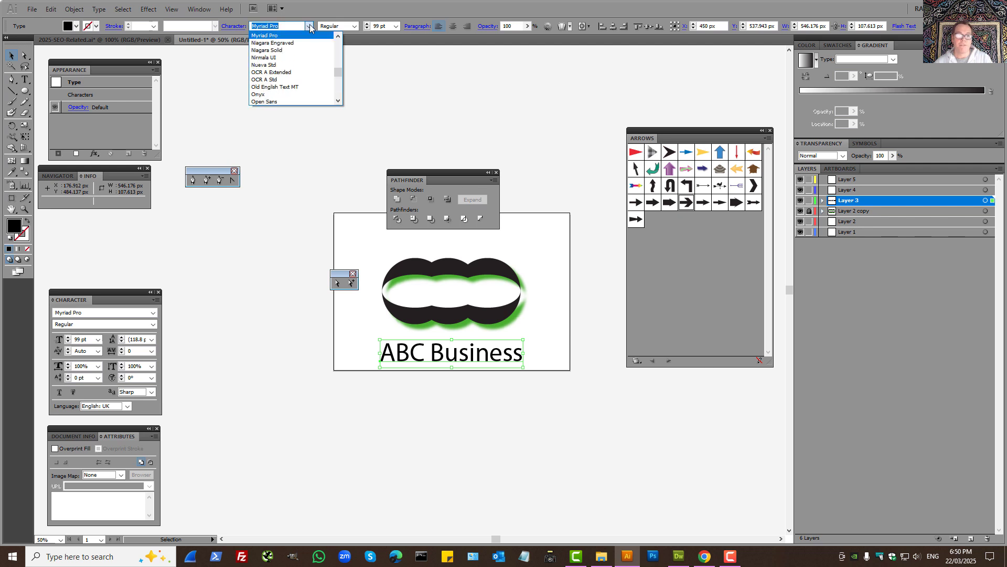
drag(339, 73, 341, 43)
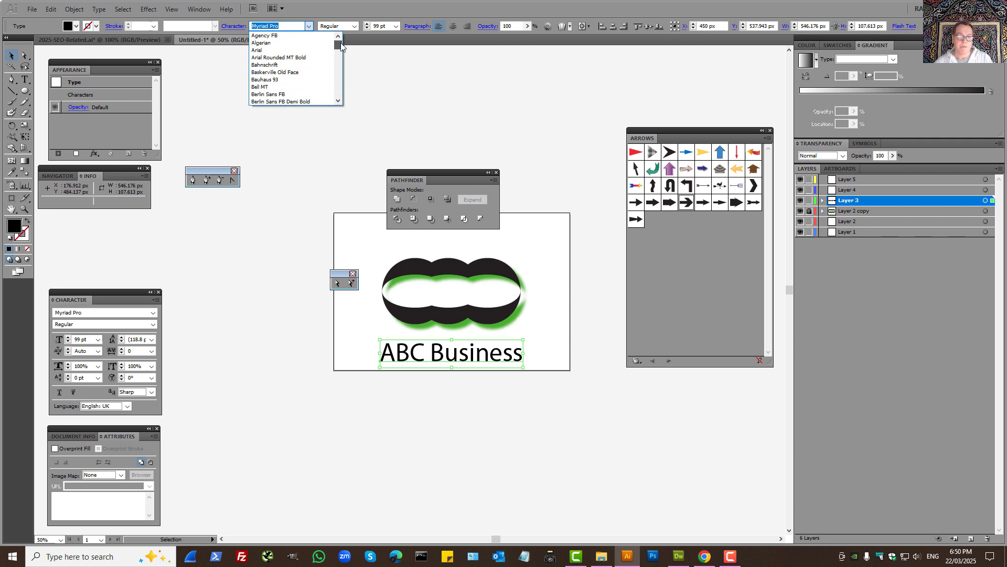
click(273, 50)
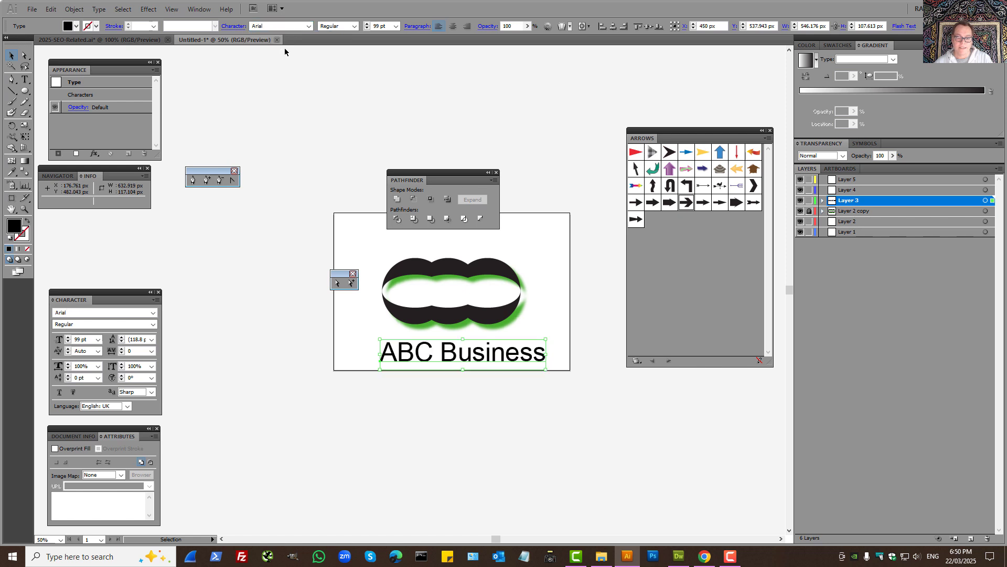
Step: Set the text's font to Arial Rounded MT Bold and centre it horizontally on the artboard again
click(306, 28)
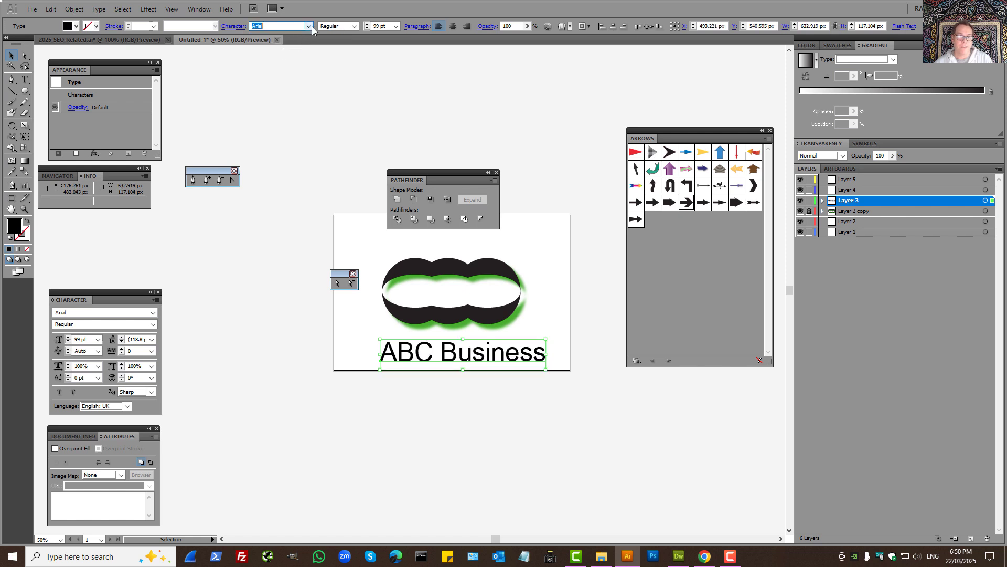
click(310, 27)
click(295, 44)
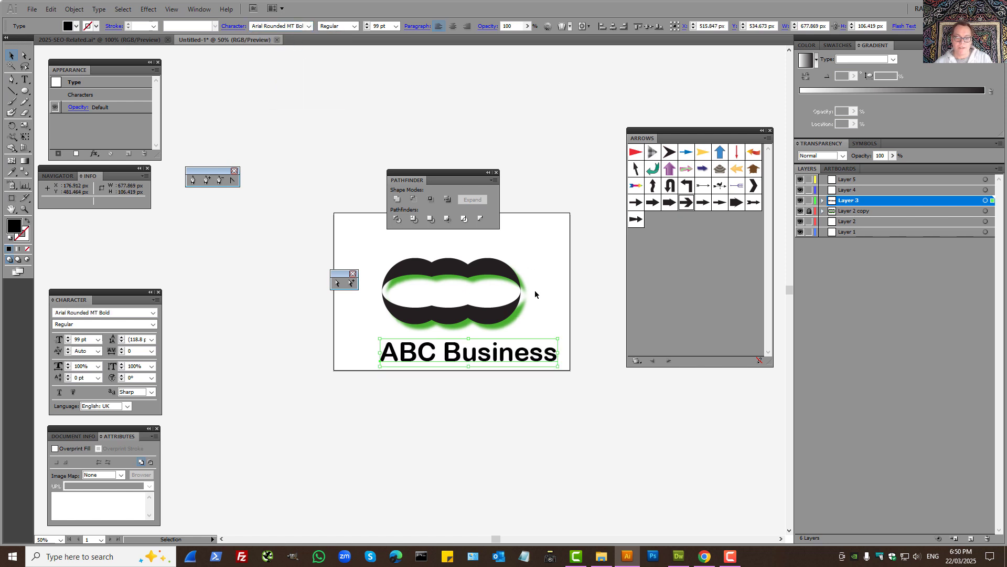
click(613, 27)
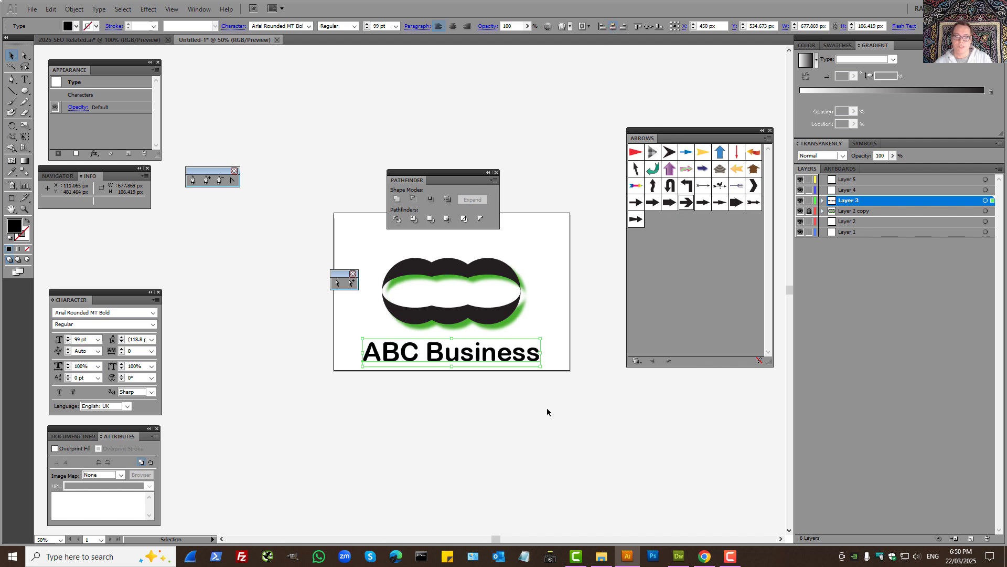
click(552, 420)
Step: Expand the ABC Business text into editable outlines
click(434, 360)
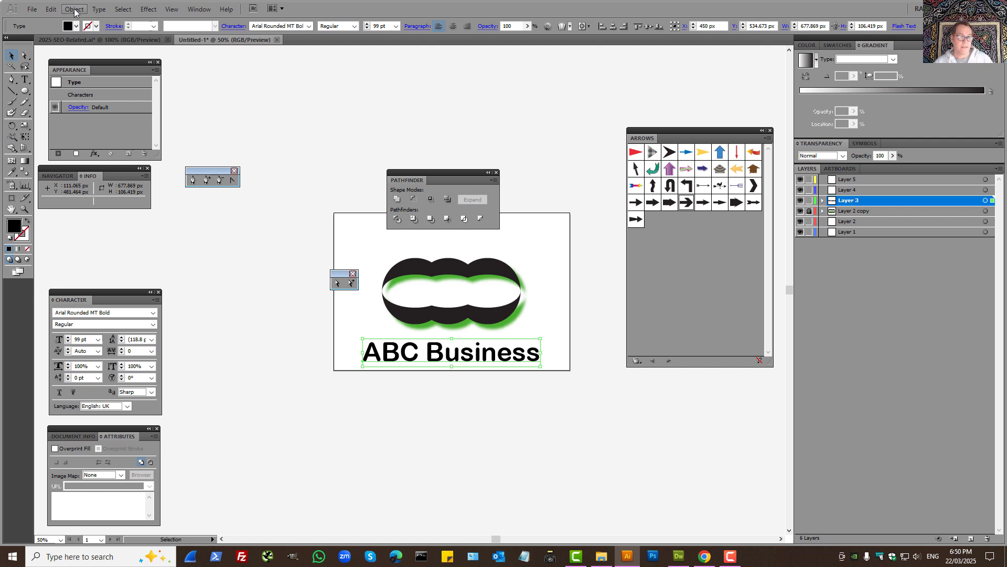
click(74, 9)
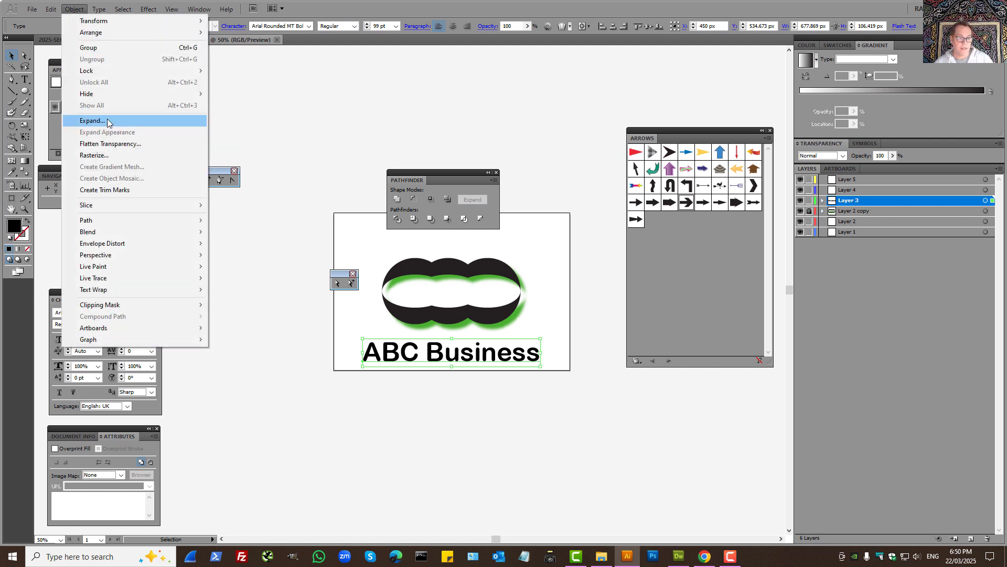
click(92, 121)
click(550, 240)
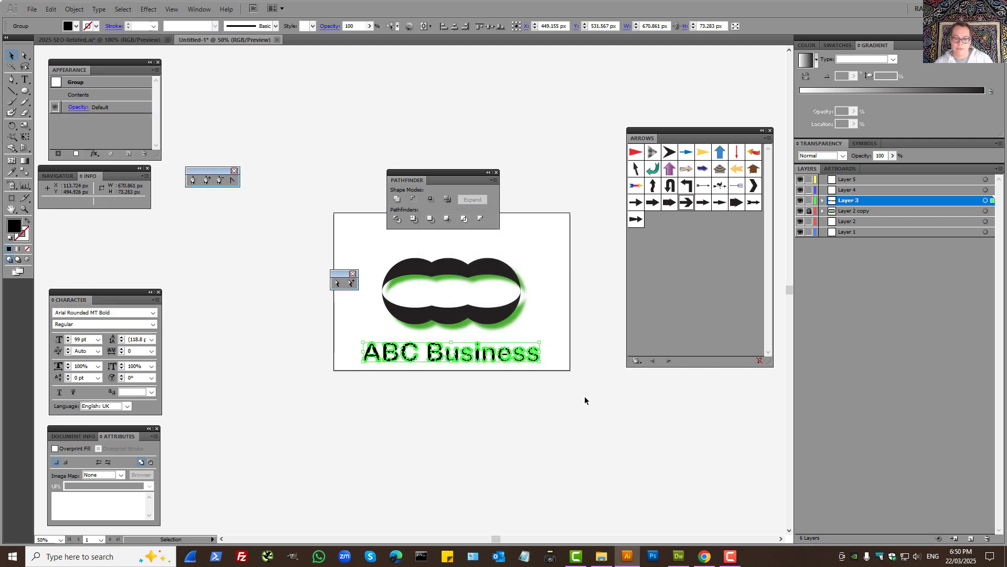
Step: Select only the letter C in the expanded lettering, rotate it freehand in place, and deselect it
drag(584, 374, 335, 334)
click(25, 209)
drag(329, 321, 576, 426)
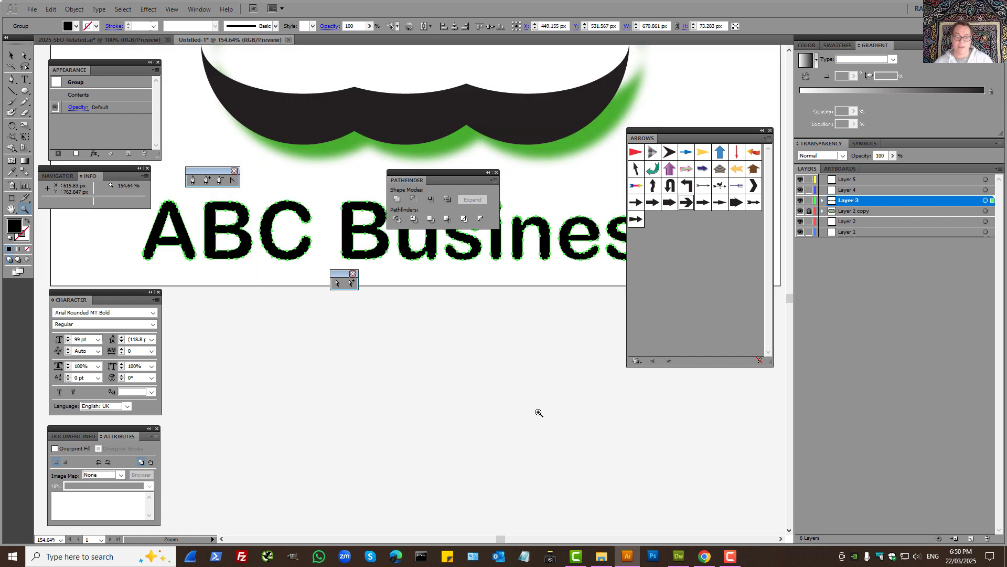
key(ctrl+1)
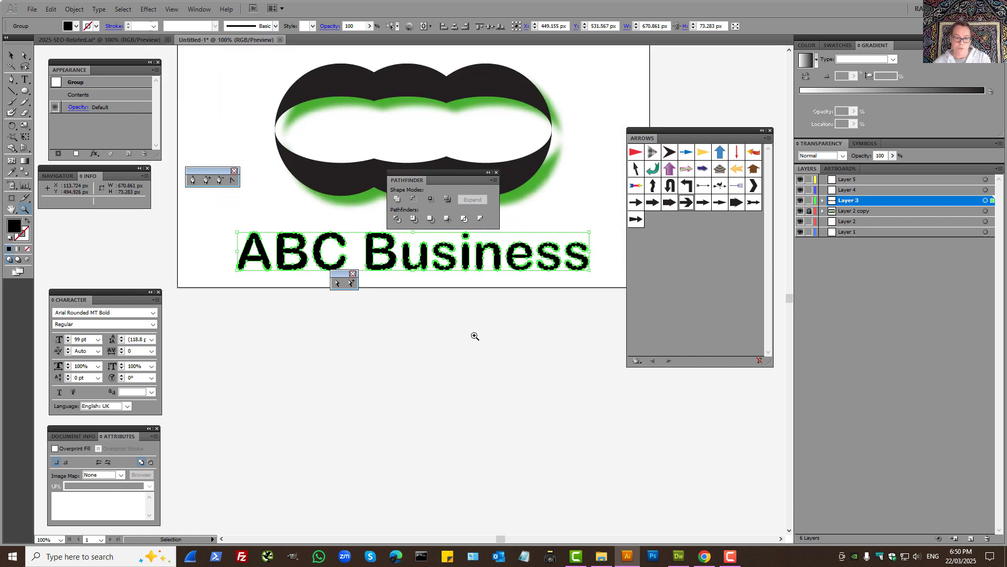
drag(415, 315, 449, 404)
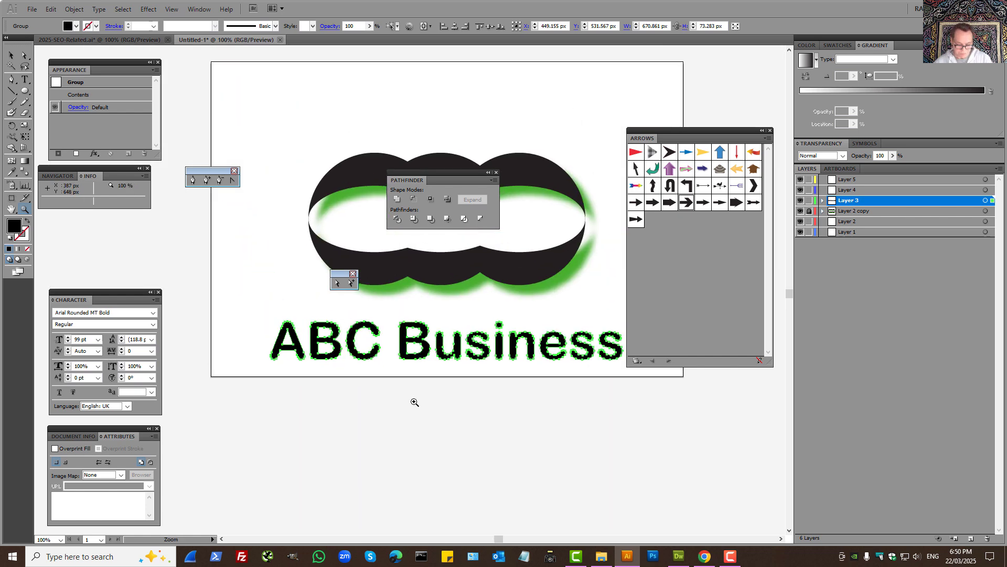
key(a)
click(384, 396)
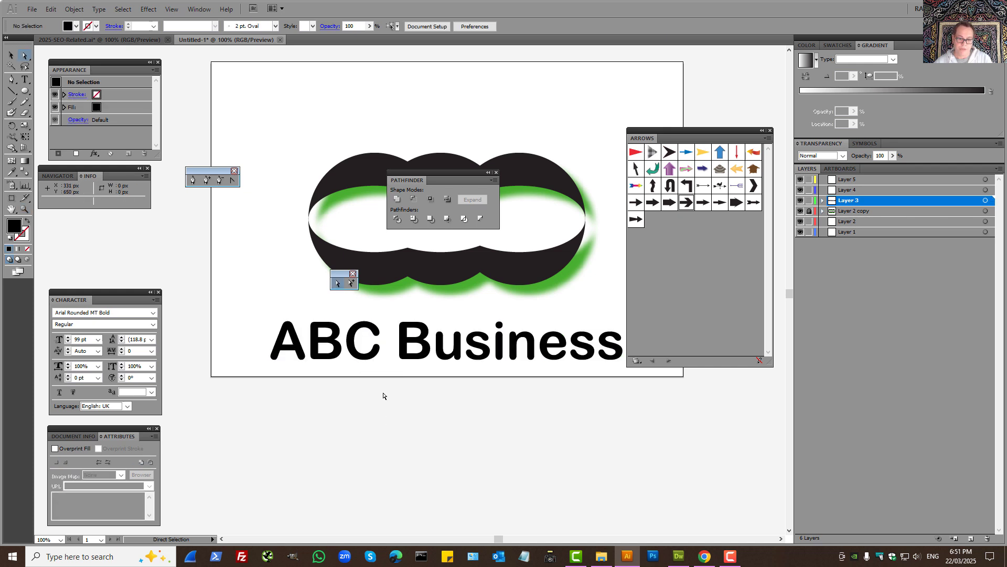
click(352, 340)
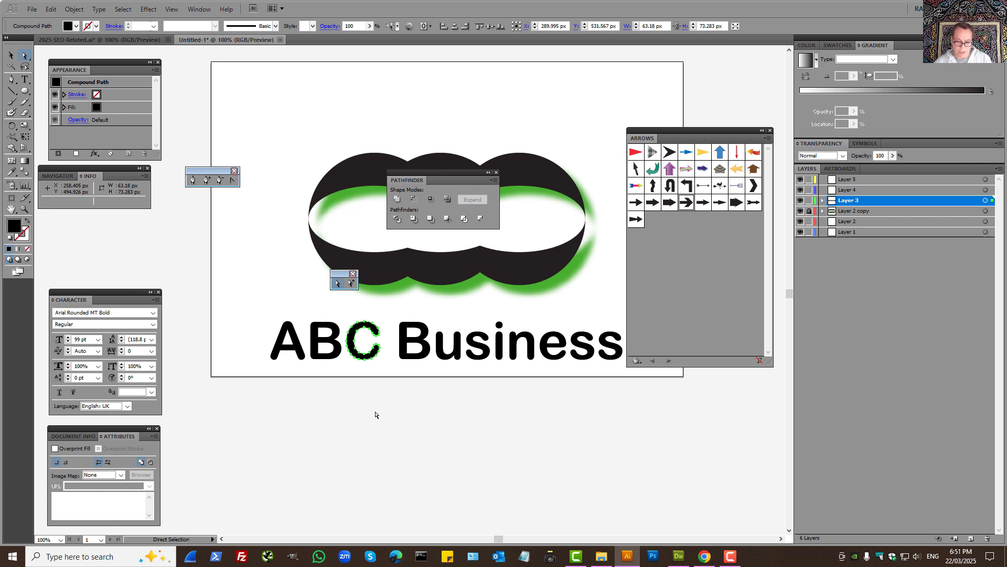
key(v)
drag(382, 363, 405, 423)
click(405, 422)
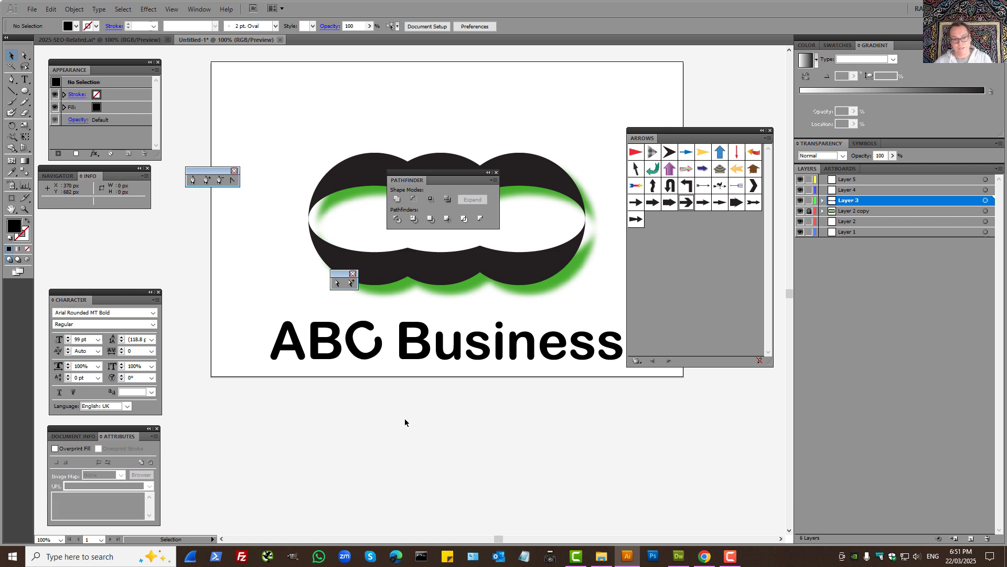
Step: Select only the three ABC letters of the lettering and start a Drop Shadow effect on them
drag(387, 298, 640, 398)
click(504, 446)
key(a)
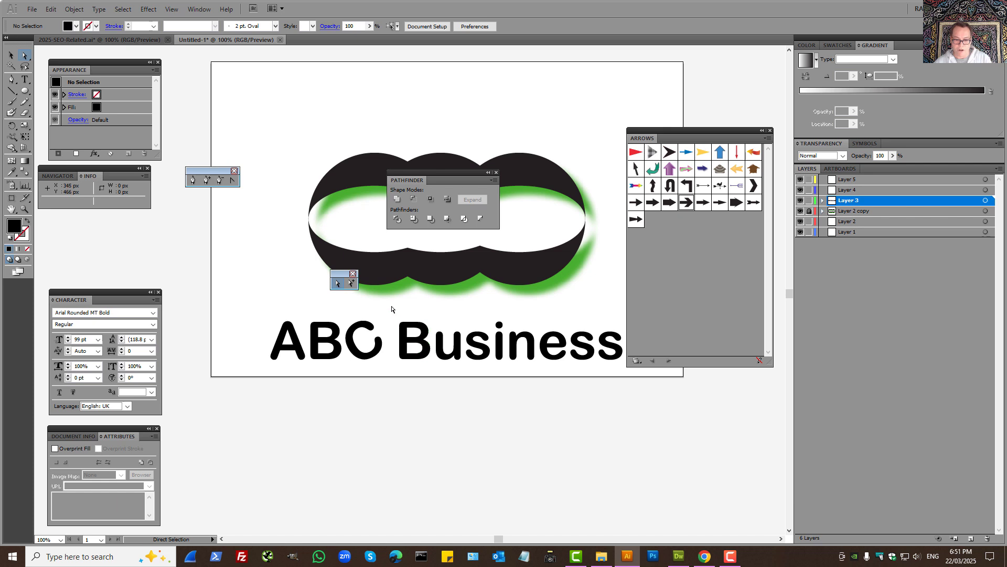
drag(384, 328, 247, 400)
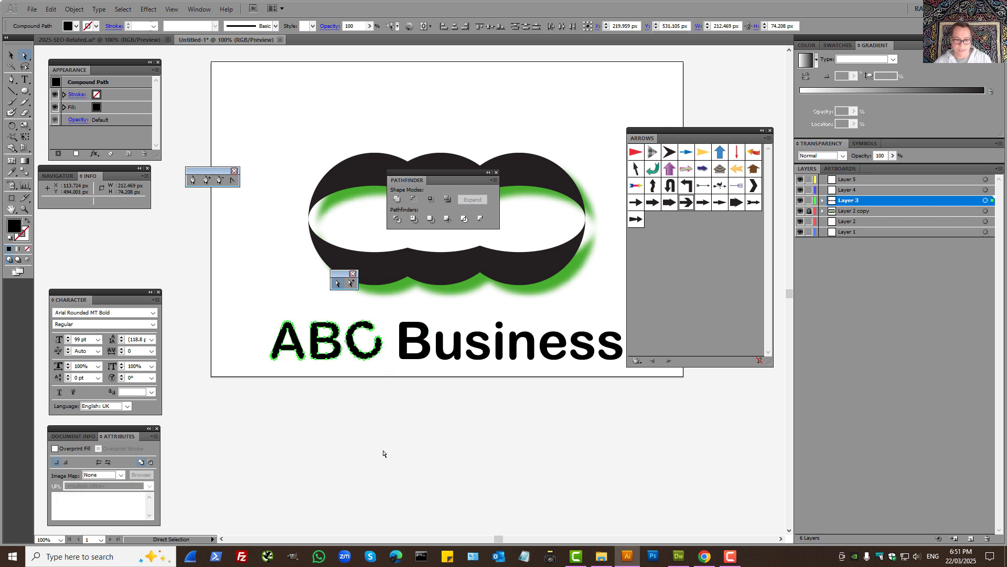
click(149, 9)
mouse_move(242, 128)
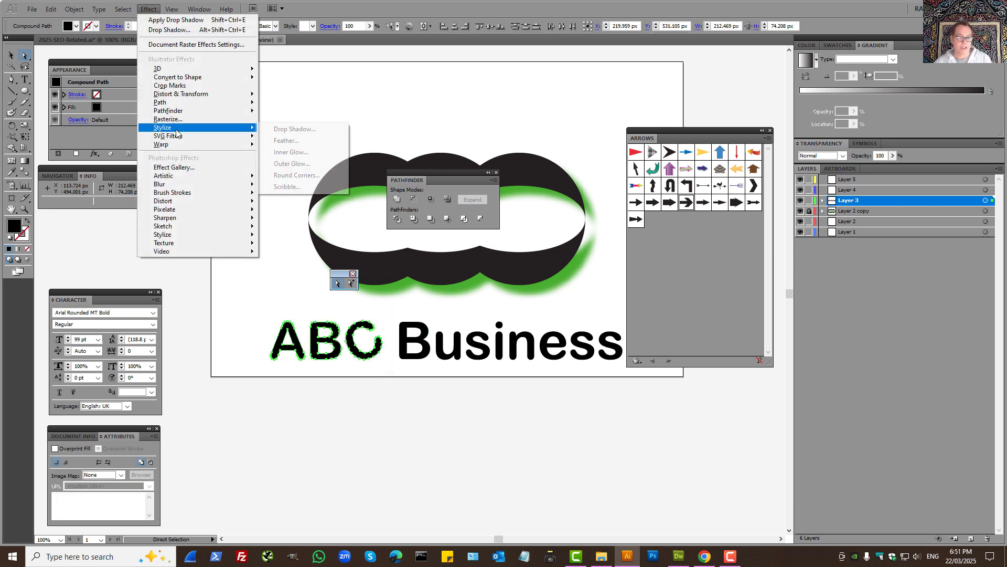
click(285, 129)
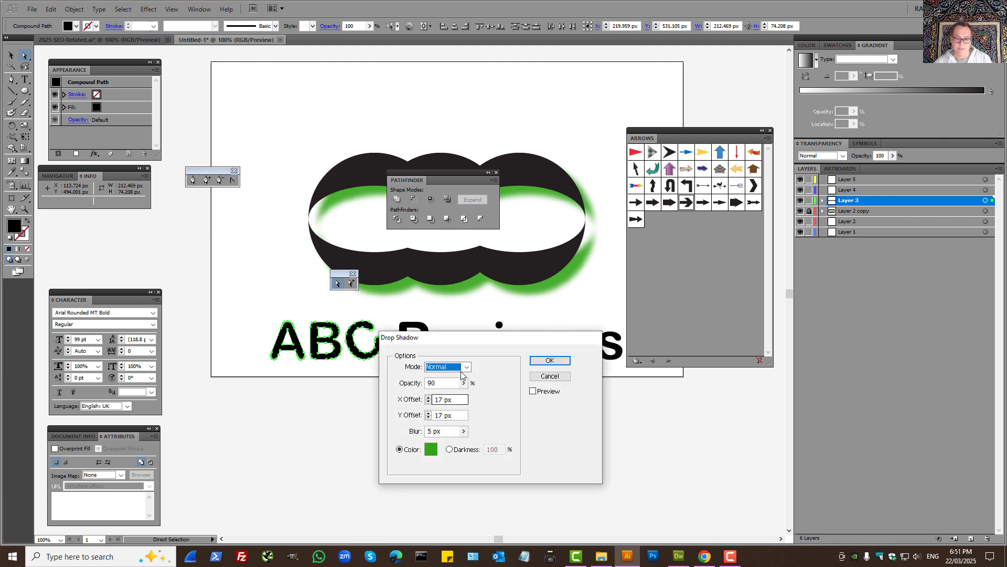
Step: Change the drop shadow's color to black and turn on the preview
click(434, 452)
click(369, 335)
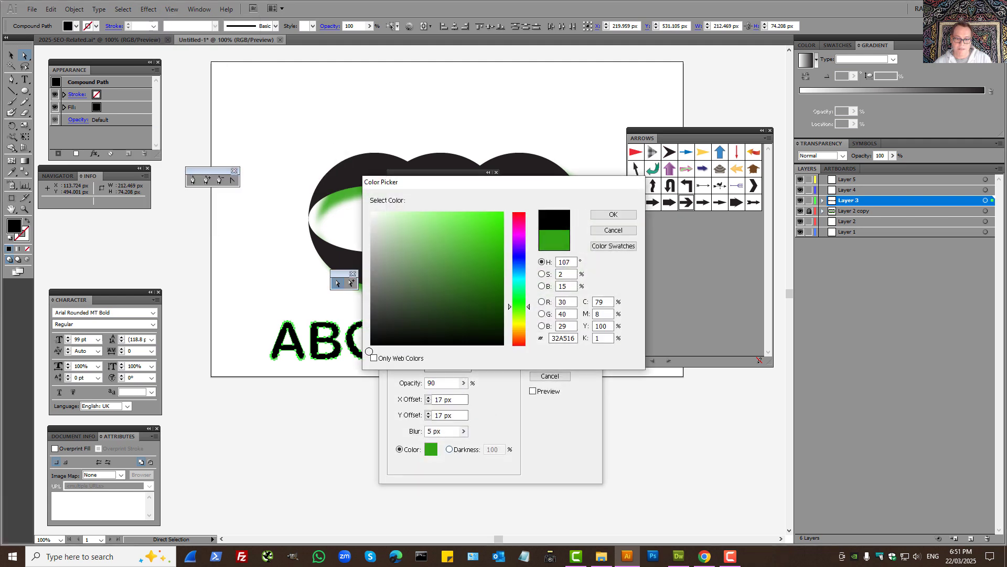
click(612, 215)
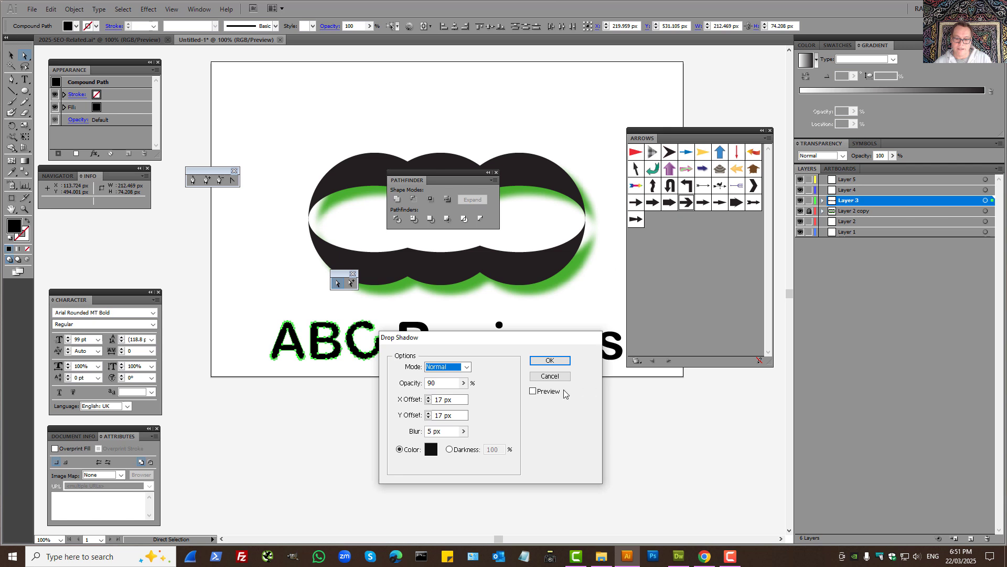
click(534, 393)
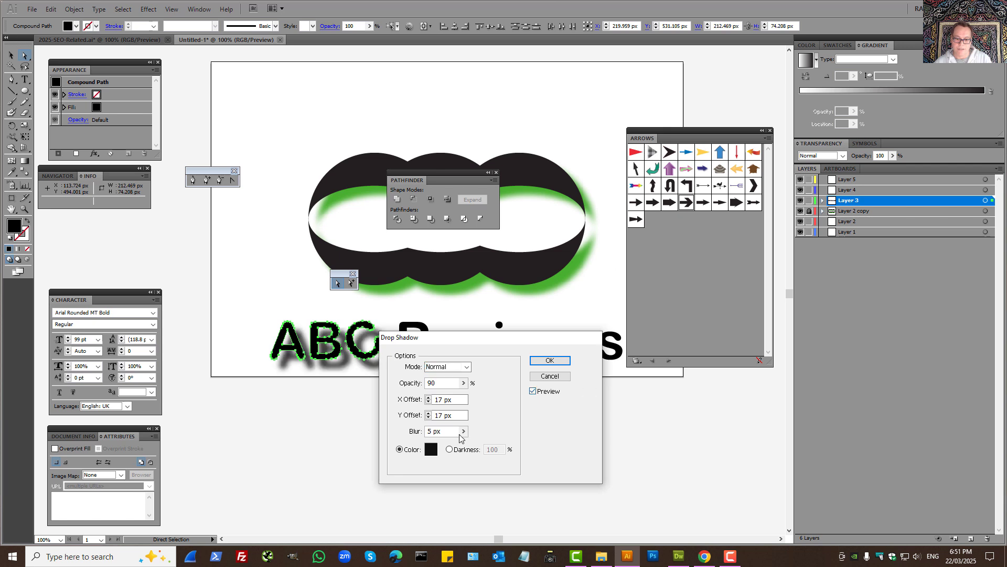
Step: Set the drop shadow's X and Y offsets to 7 px and its opacity to 55%
drag(438, 415, 421, 421)
key(BackSpace)
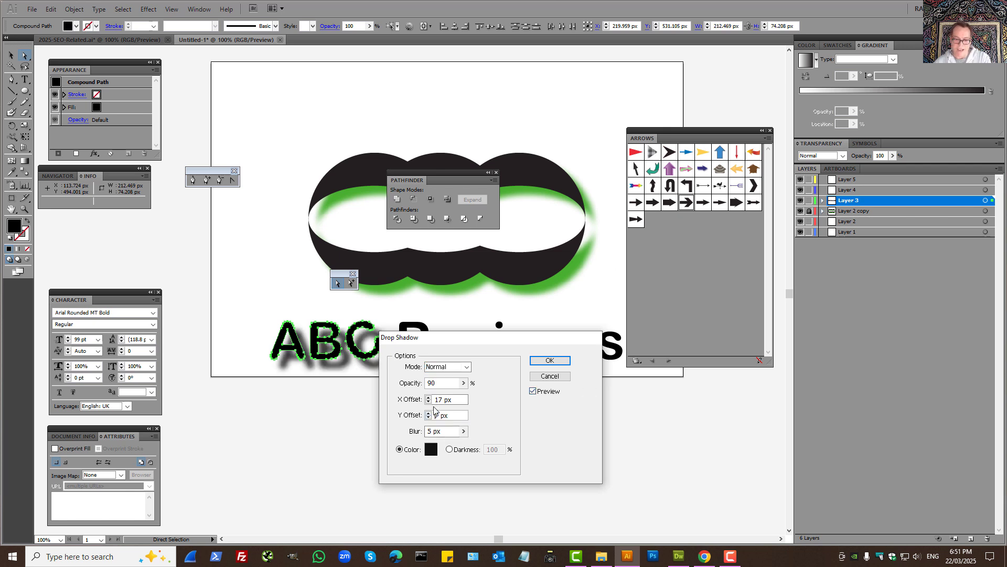
click(437, 401)
key(BackSpace)
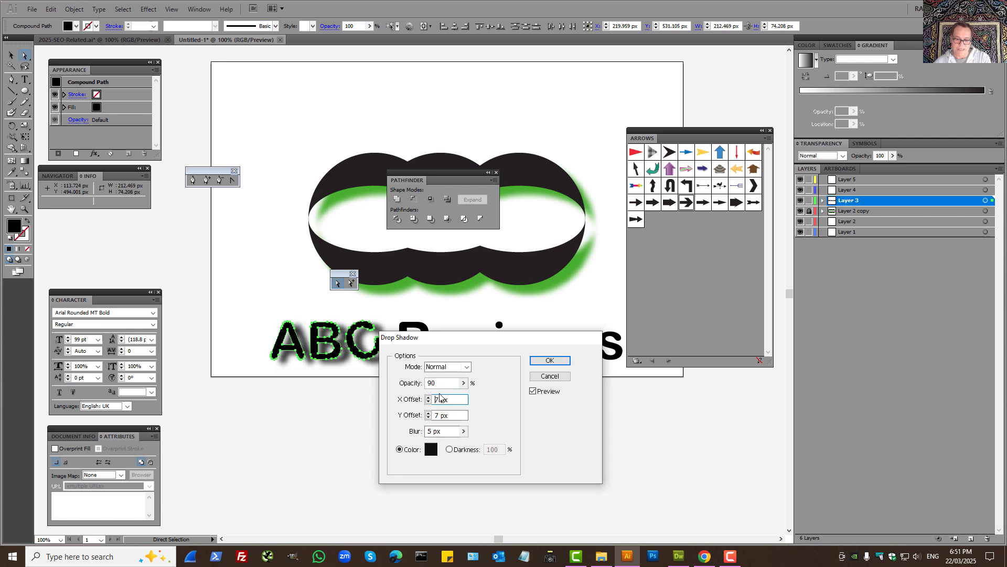
key(shift+Tab)
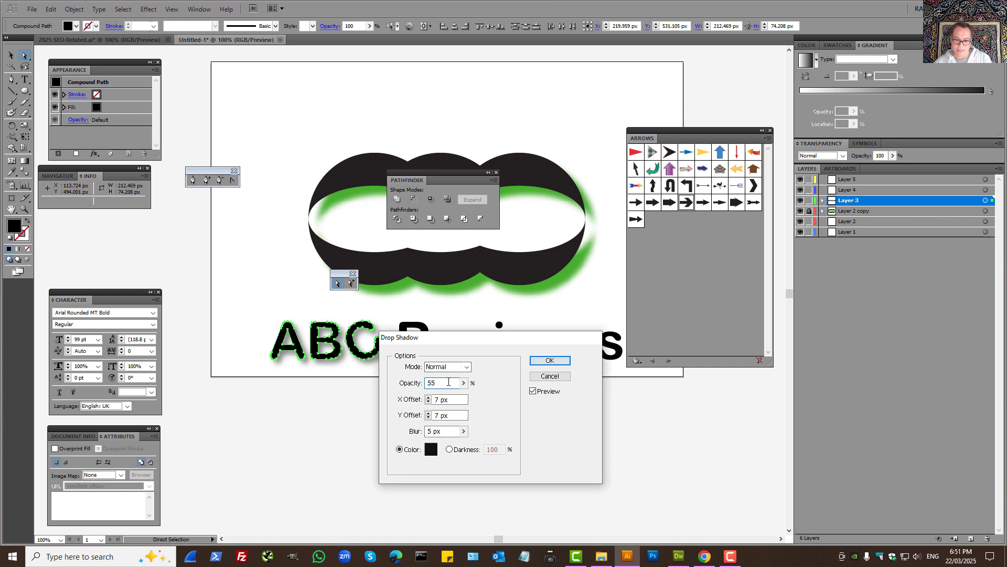
Step: Apply the drop shadow to the ABC letters and move the Pathfinder and small selection-tool panels clear of the artboard
click(549, 360)
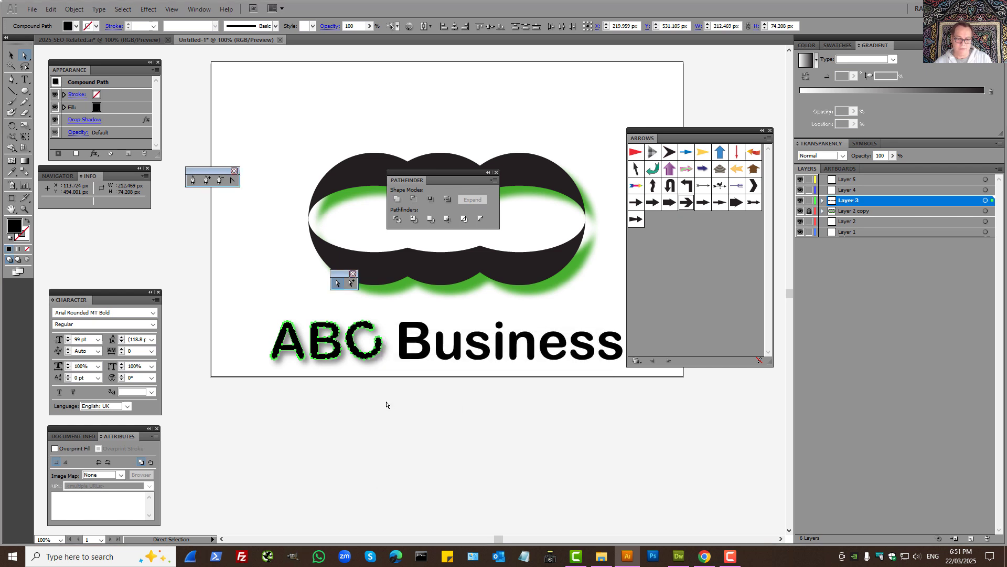
click(450, 420)
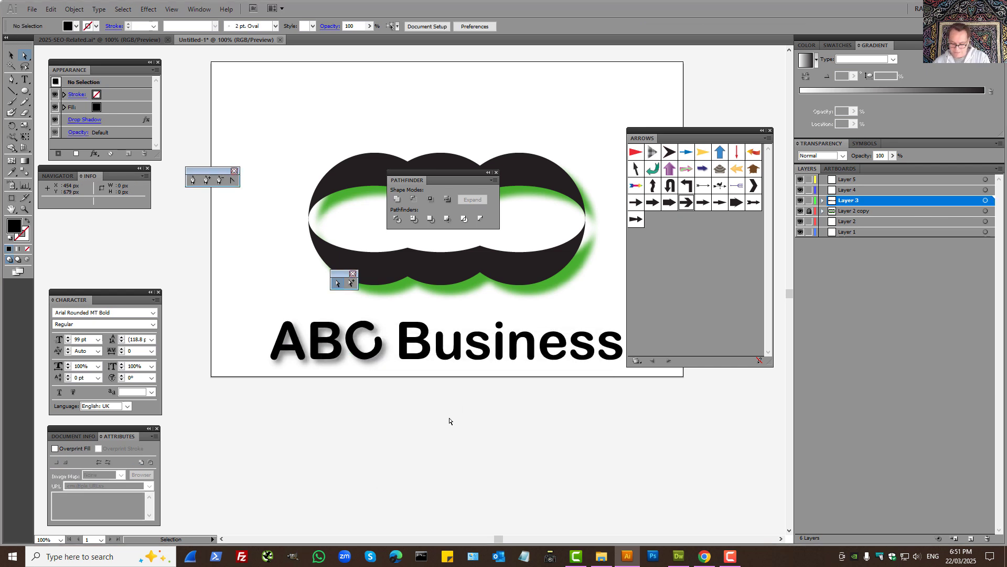
key(ctrl+minus)
key(ctrl+minus)
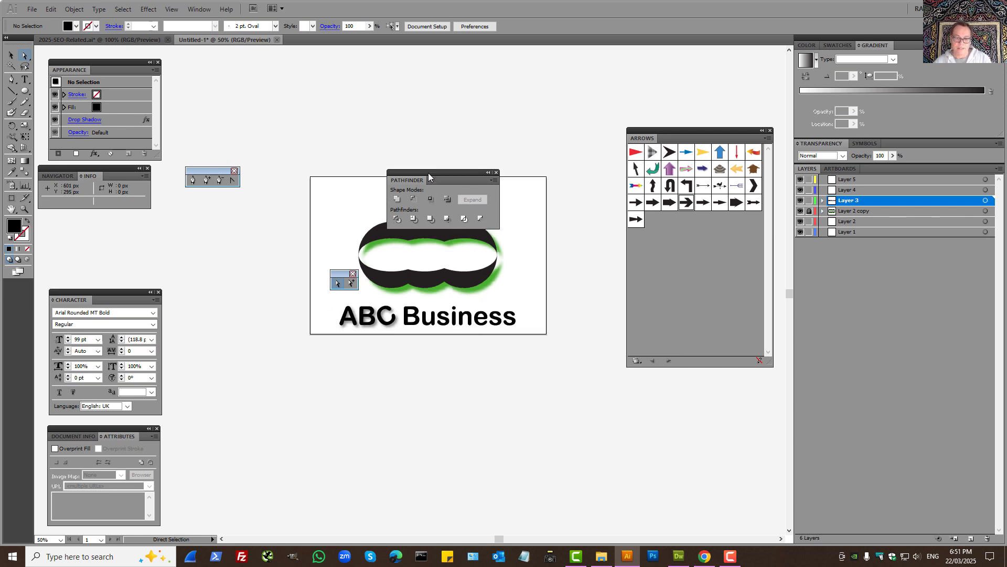
drag(407, 180, 280, 69)
drag(340, 273, 236, 256)
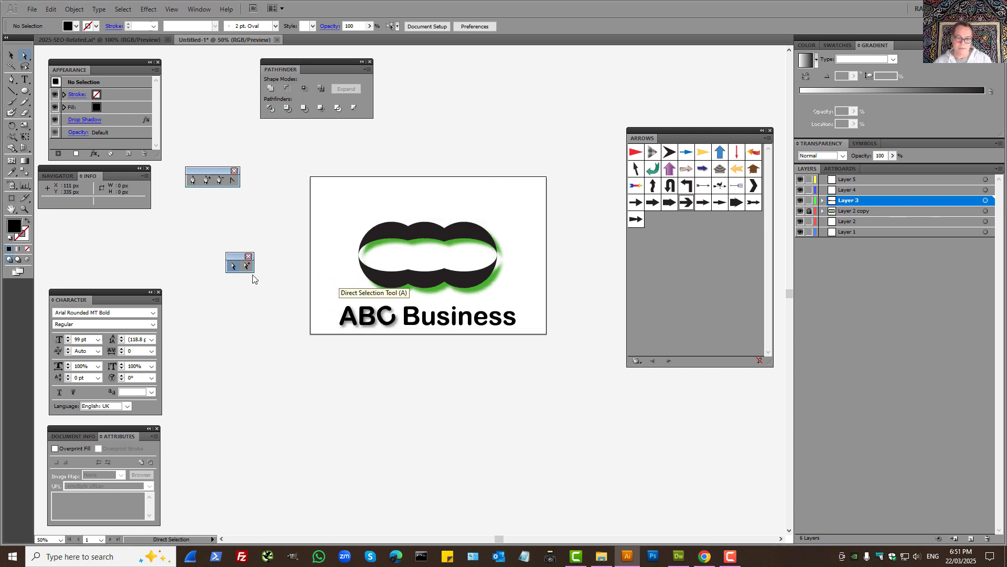
Step: Select the business name lettering together with the emblem, move both straight up to free space beneath, and deselect them
drag(304, 194, 570, 439)
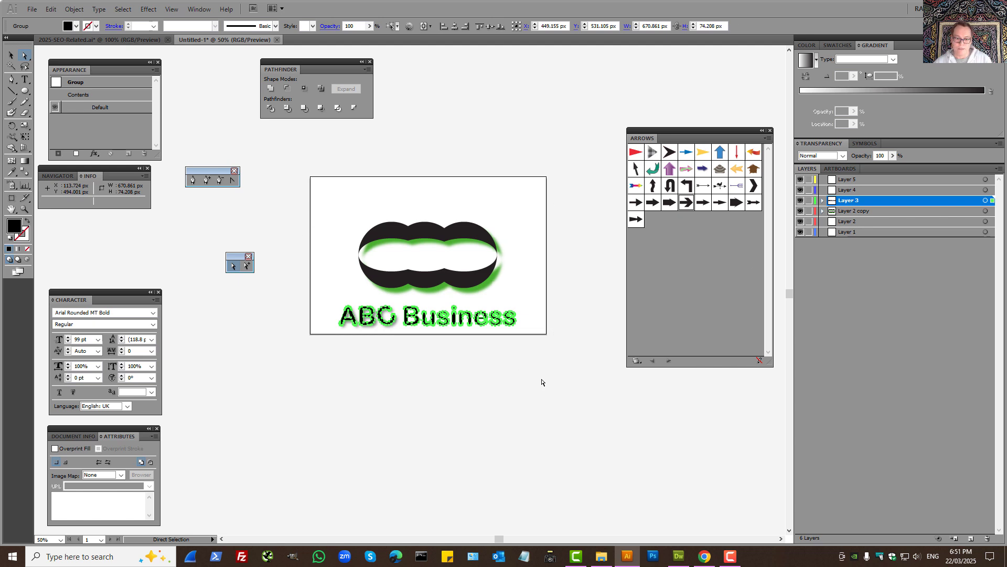
shift+click(495, 278)
drag(478, 281, 478, 255)
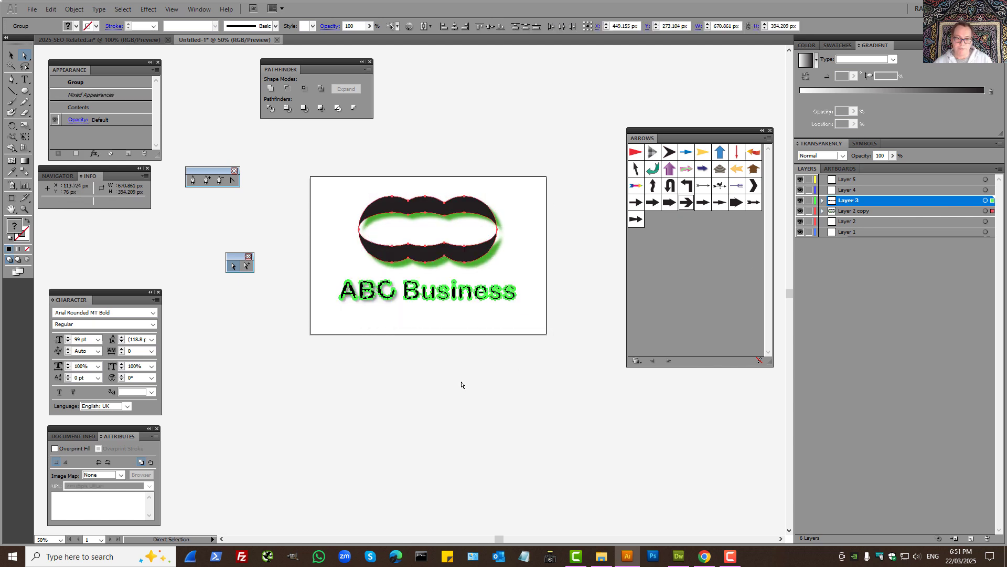
click(441, 357)
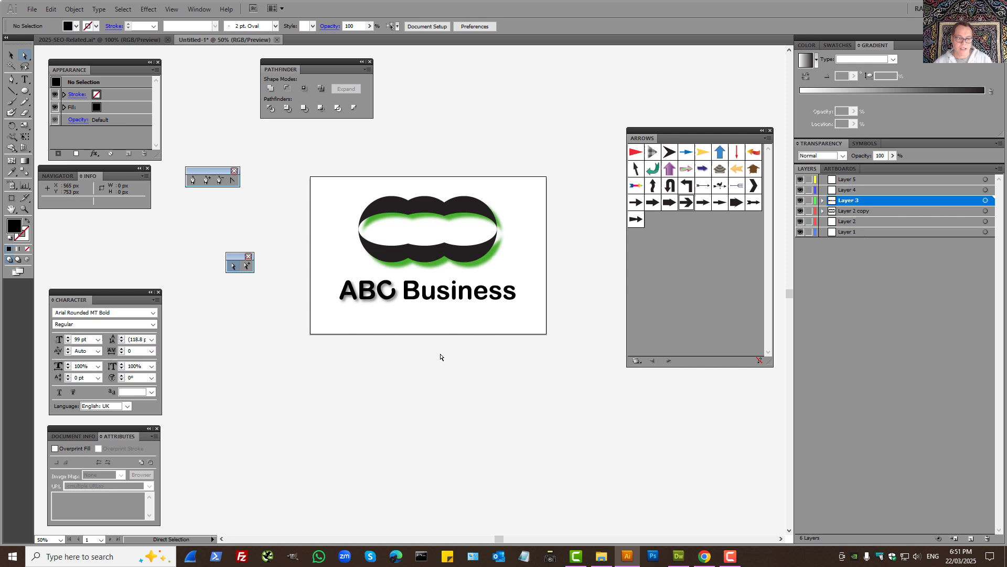
Step: Draw a horizontal line about 683 px long beneath the business name and give it a black 1 pt stroke
click(10, 93)
drag(339, 314, 519, 314)
click(11, 56)
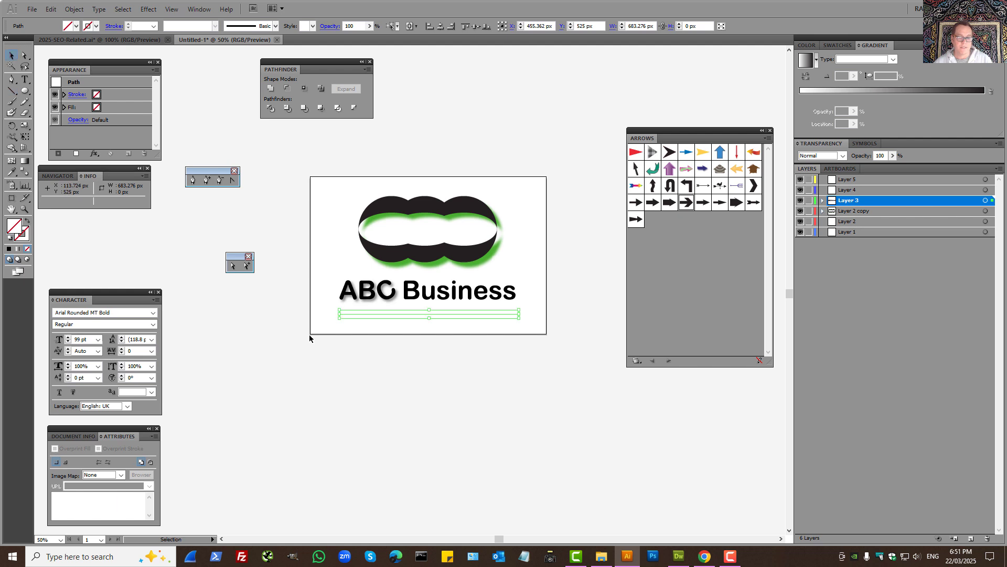
drag(323, 300, 546, 342)
click(97, 26)
click(25, 36)
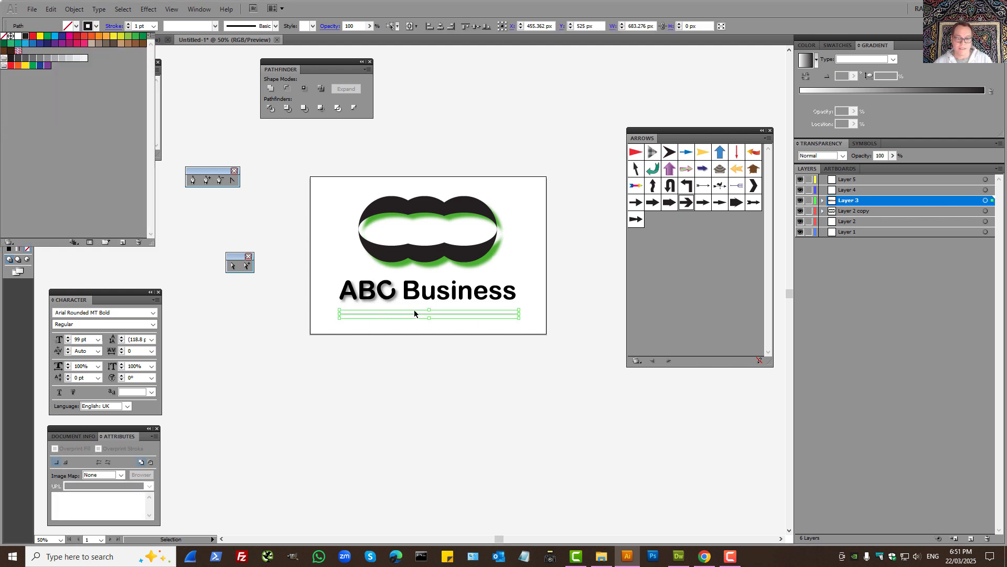
click(435, 314)
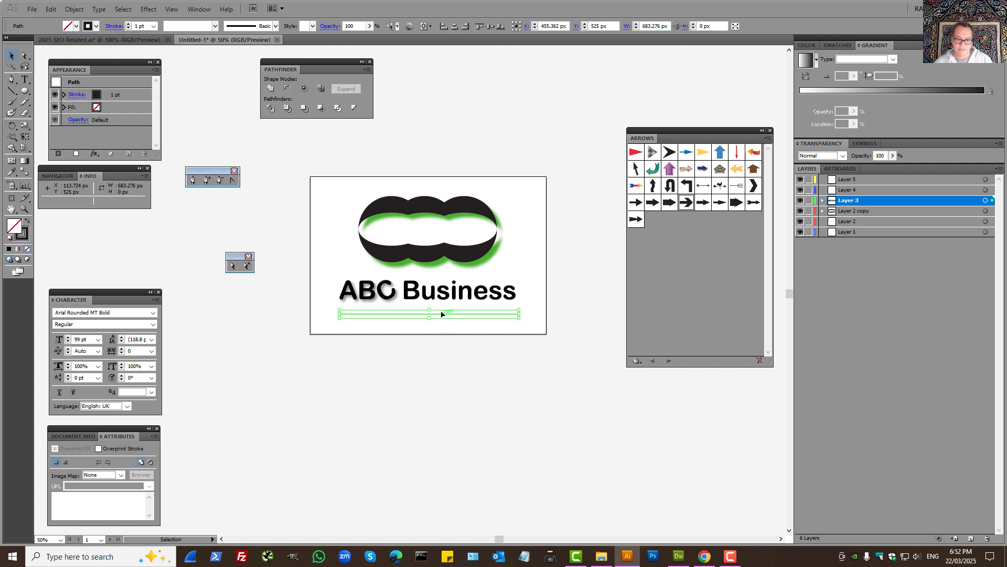
Step: Duplicate the line twice straight down, placing the copies about 28 px and 60 px below the original
drag(441, 316, 442, 324)
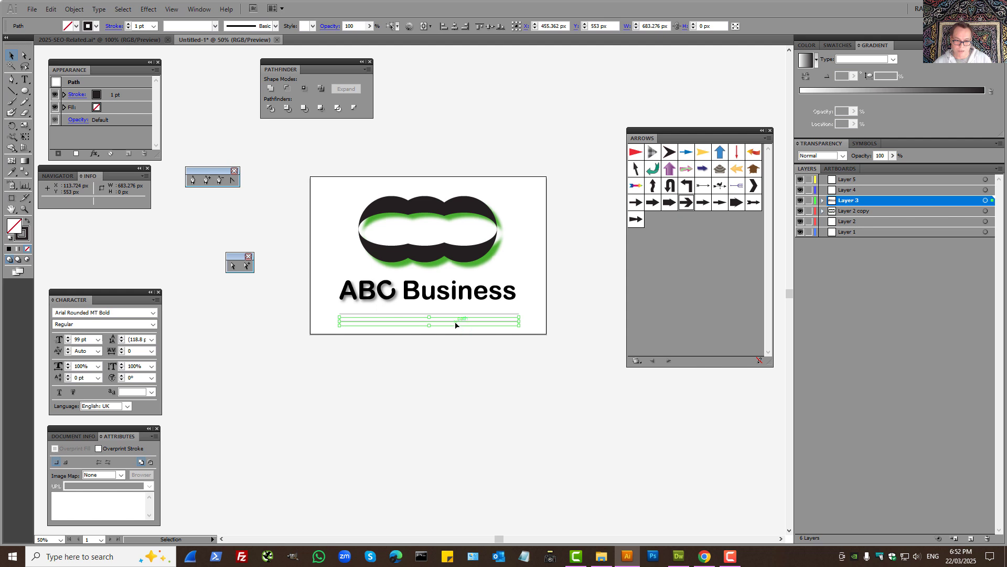
drag(548, 369, 332, 309)
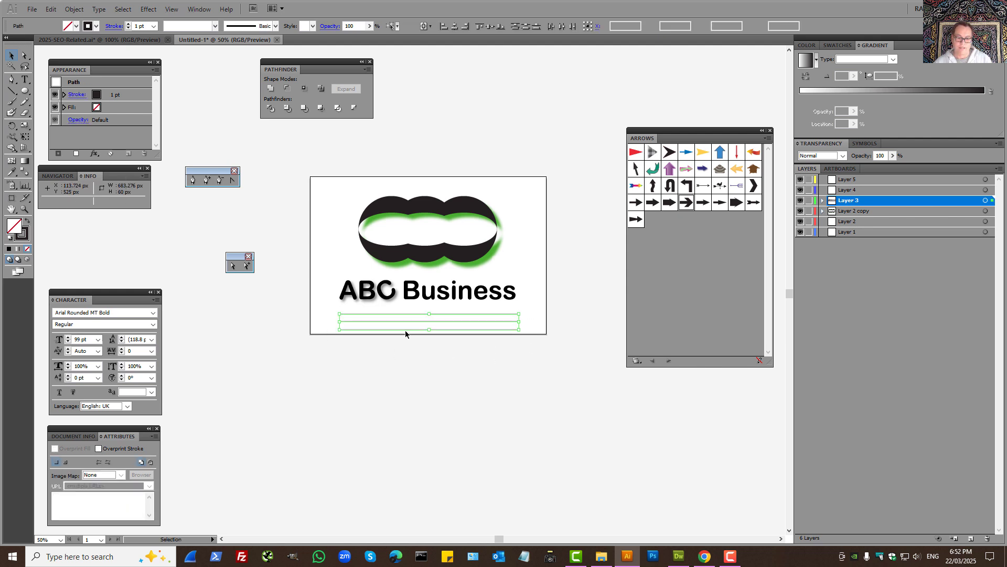
click(97, 26)
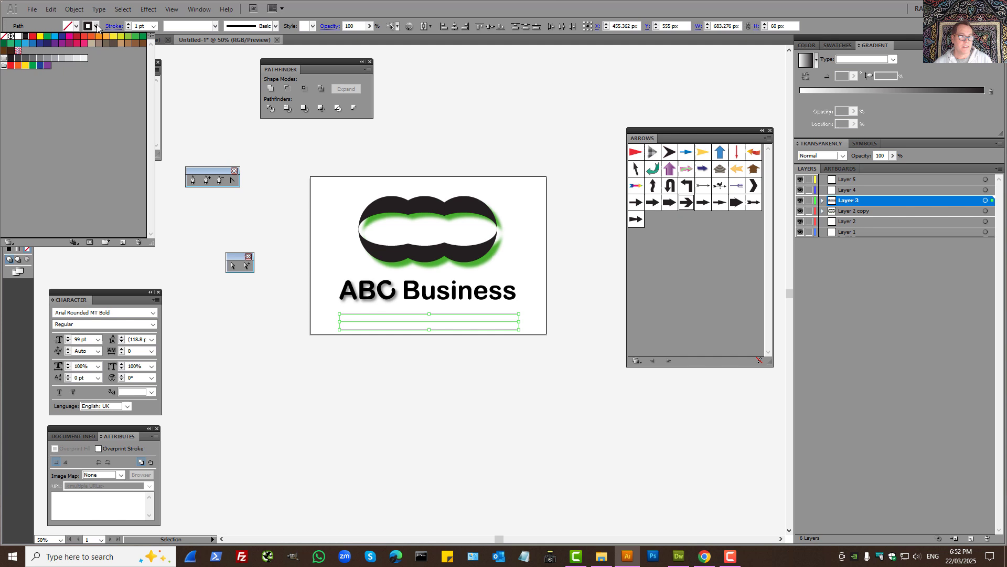
click(326, 267)
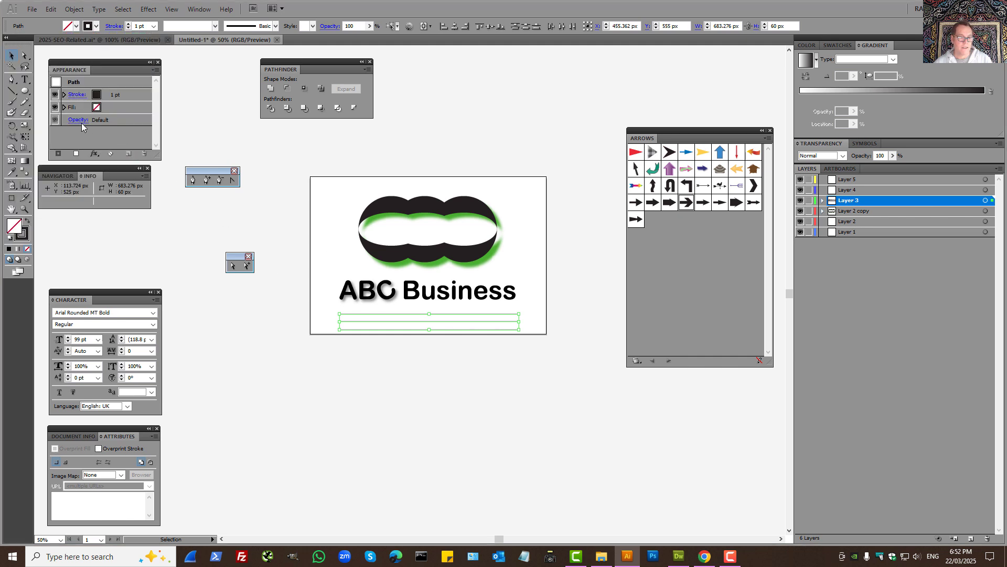
click(374, 390)
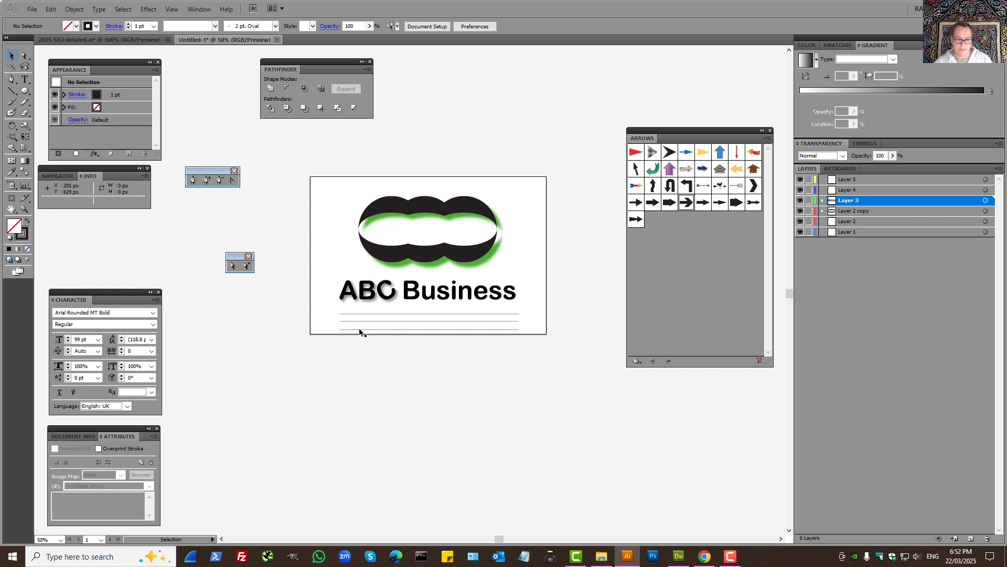
Step: Examine the three lines beneath the business name up close and in relation to the whole logo
click(349, 314)
click(25, 209)
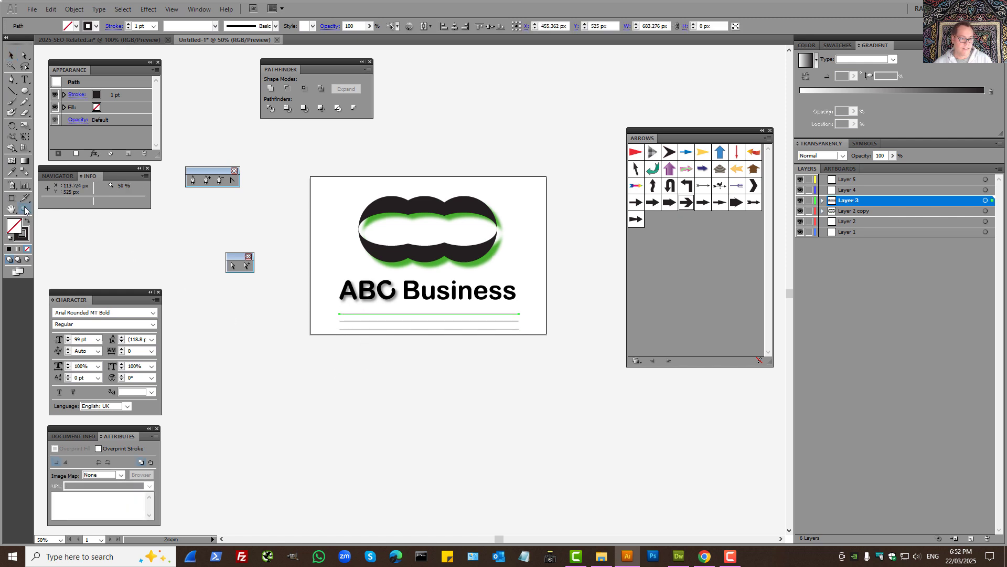
drag(338, 304, 405, 338)
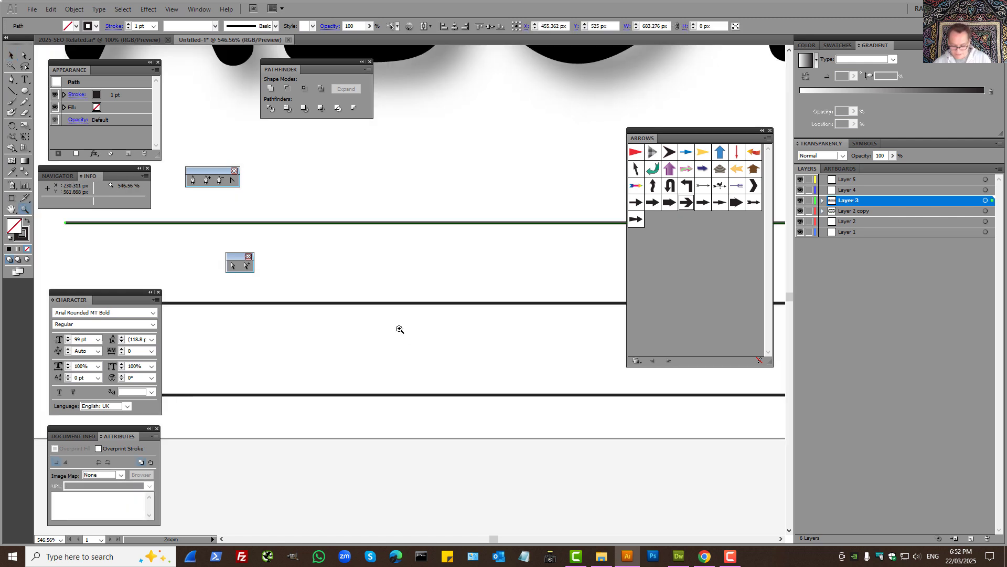
key(ctrl+minus)
key(ctrl+minus)
key(ctrl+minus)
key(ctrl+minus)
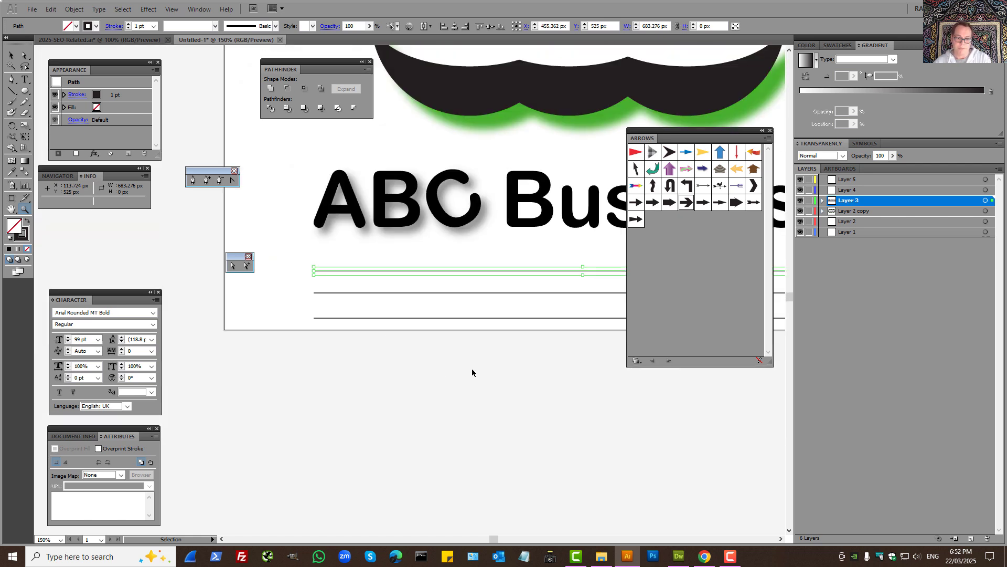
key(ctrl+minus)
drag(517, 348, 428, 360)
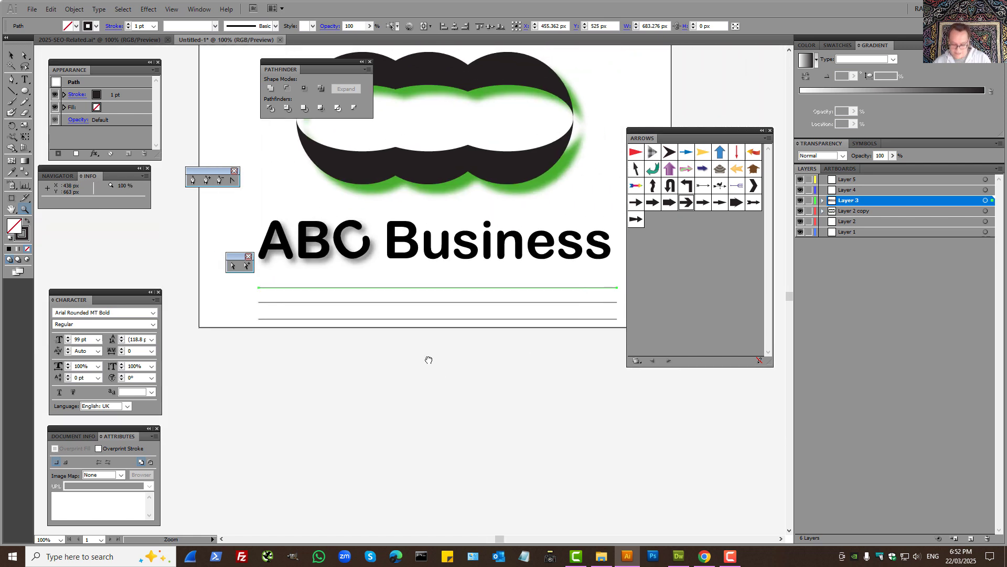
key(ctrl+minus)
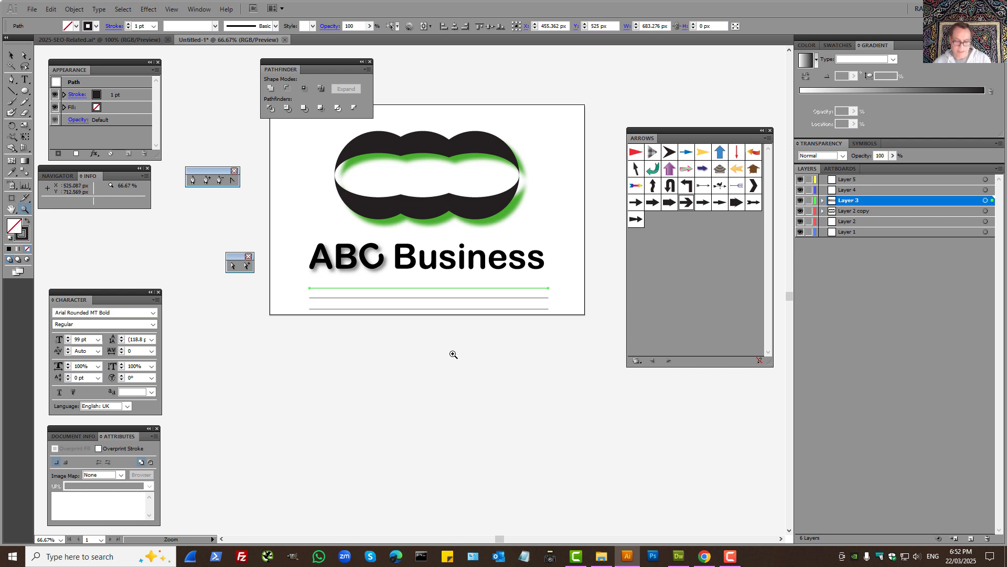
Step: Select all three lines beneath the business name, turn on the dashed line option for their stroke, and deselect them
key(a)
click(299, 321)
drag(297, 279, 624, 356)
click(77, 94)
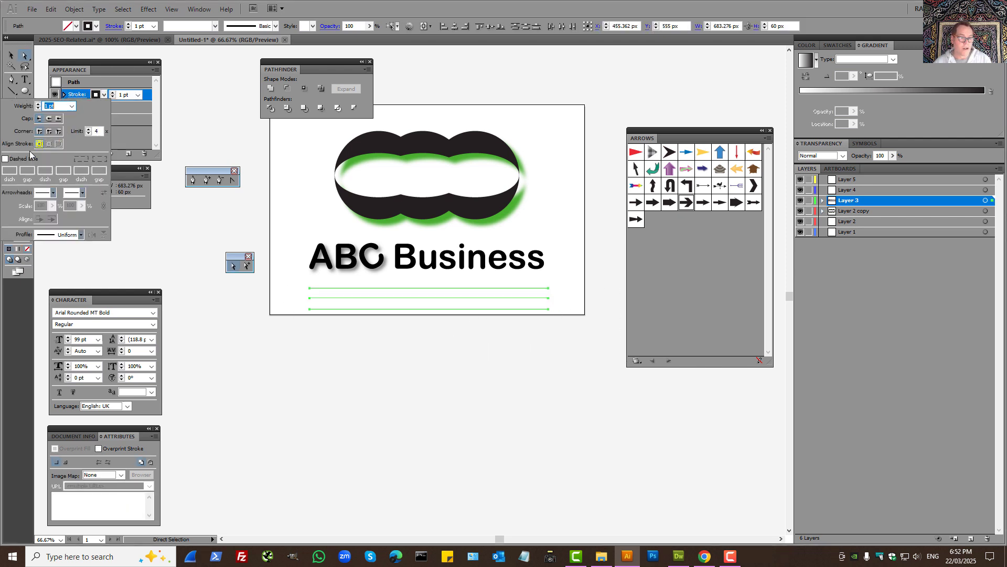
click(4, 159)
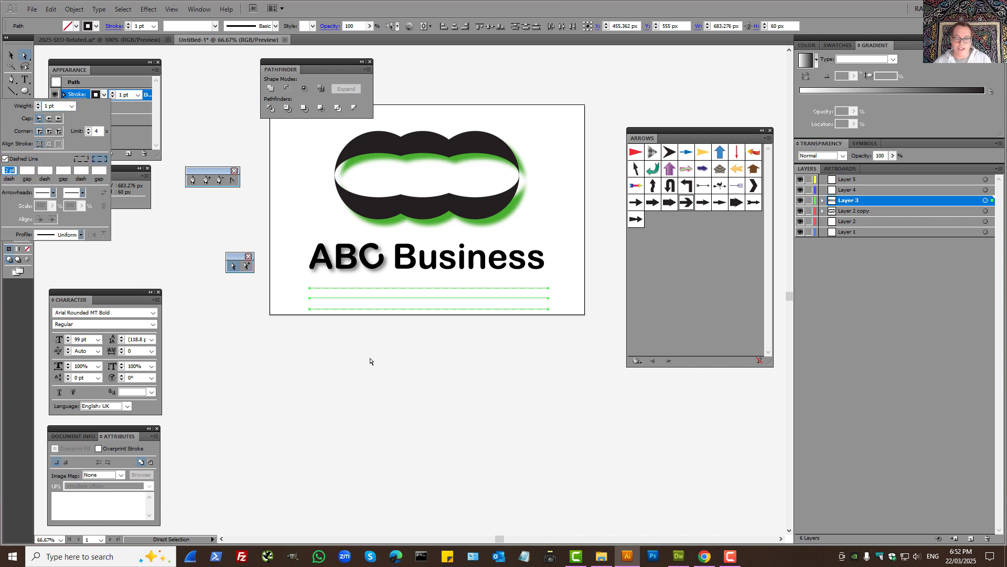
click(25, 51)
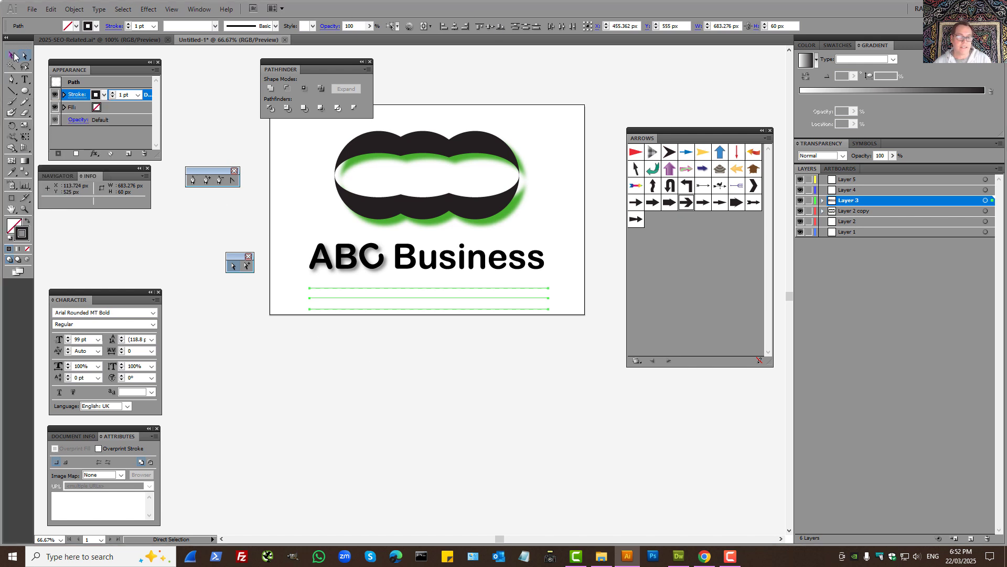
click(390, 367)
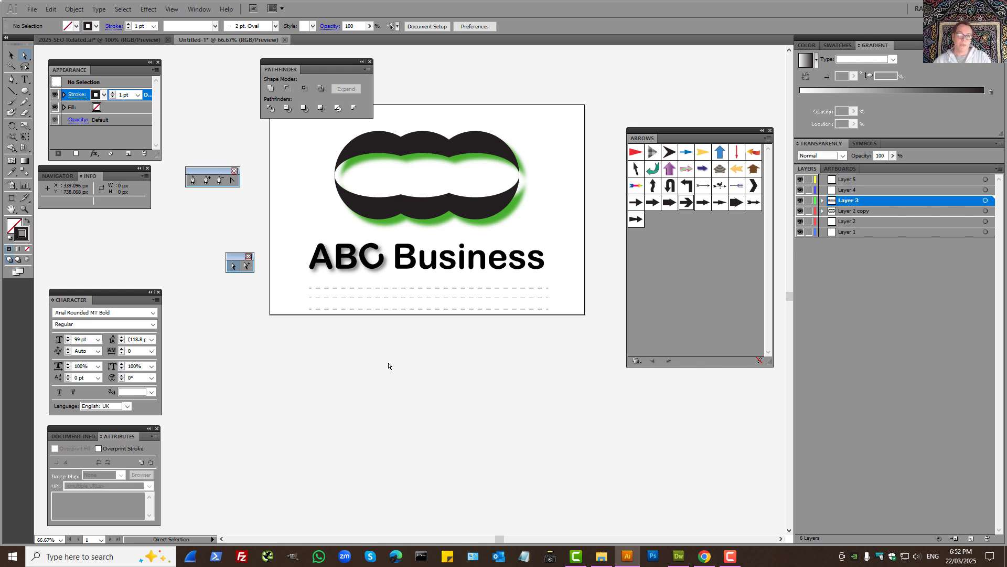
Step: Select all the artwork on the artboard and delete it
key(ctrl+minus)
key(ctrl+minus)
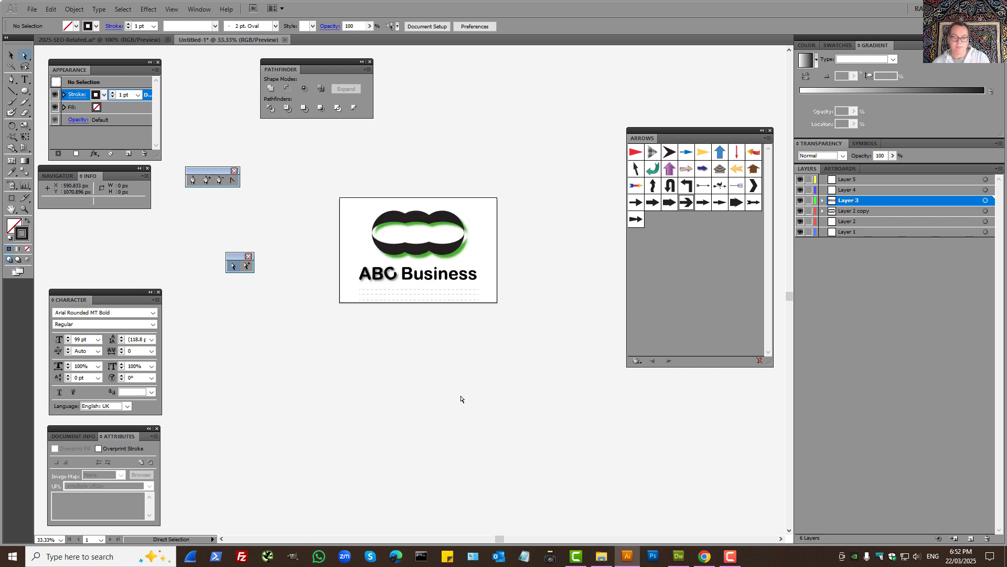
drag(317, 194, 569, 383)
key(Delete)
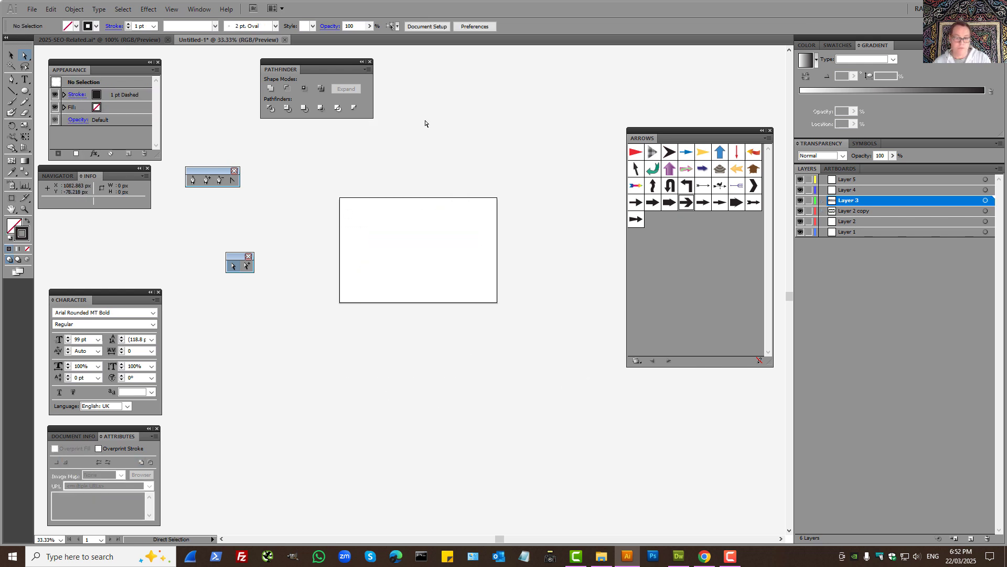
Step: Draw a circle about 357 px in diameter and center it horizontally and vertically on the artboard
click(24, 91)
drag(369, 226, 418, 290)
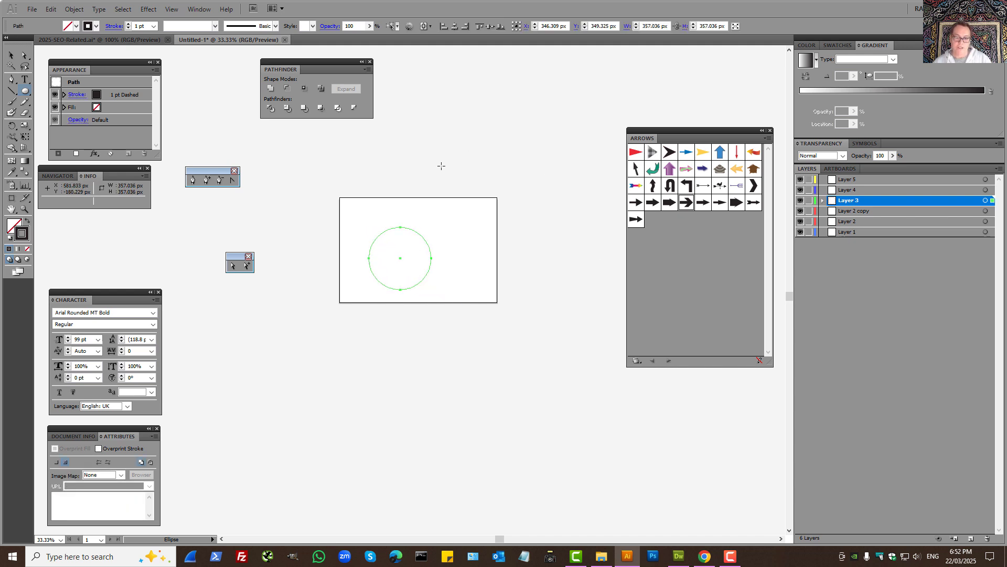
click(452, 30)
click(488, 27)
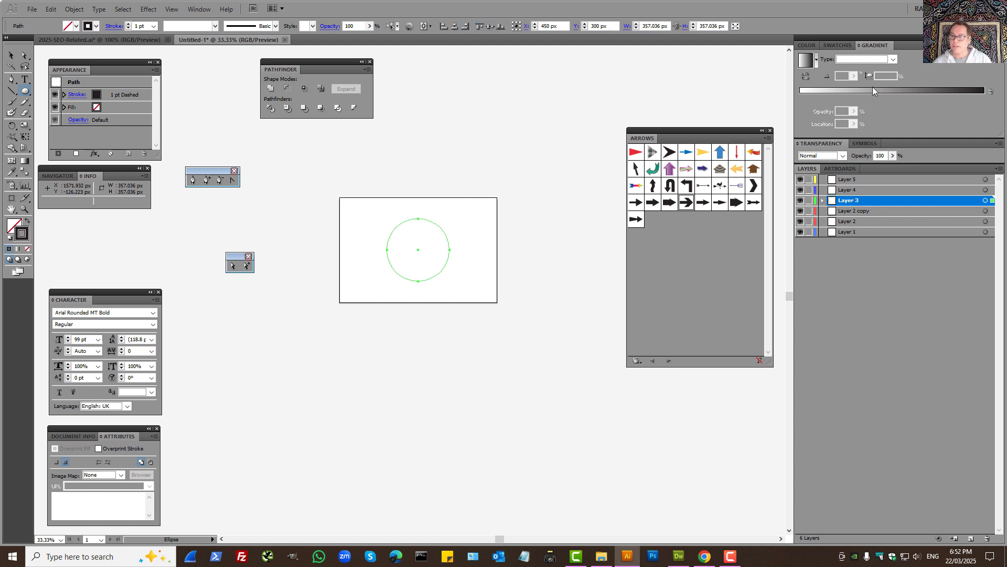
Step: Open the Simple Radial gradient library and fill the circle with its dark blue radial gradient
click(807, 67)
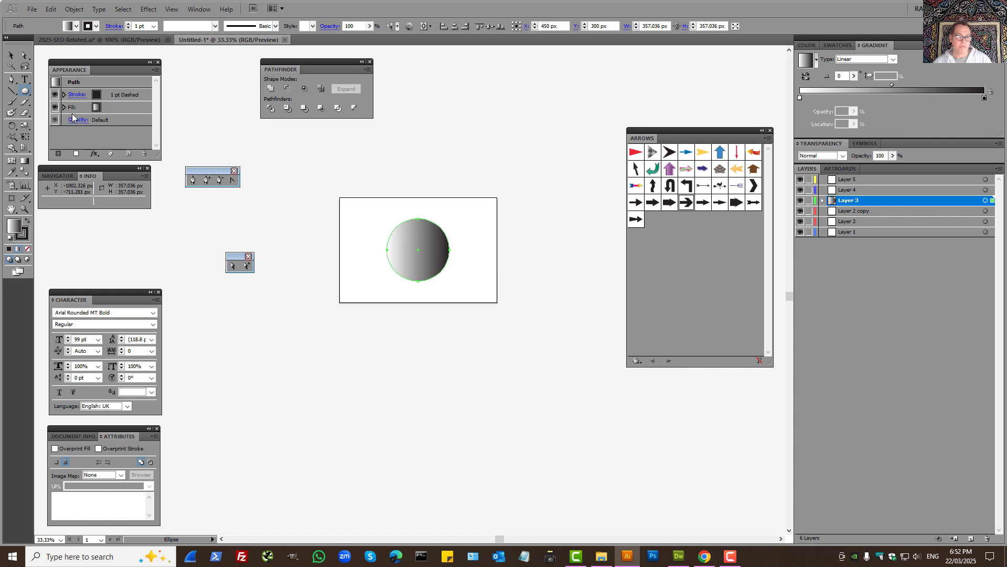
click(76, 27)
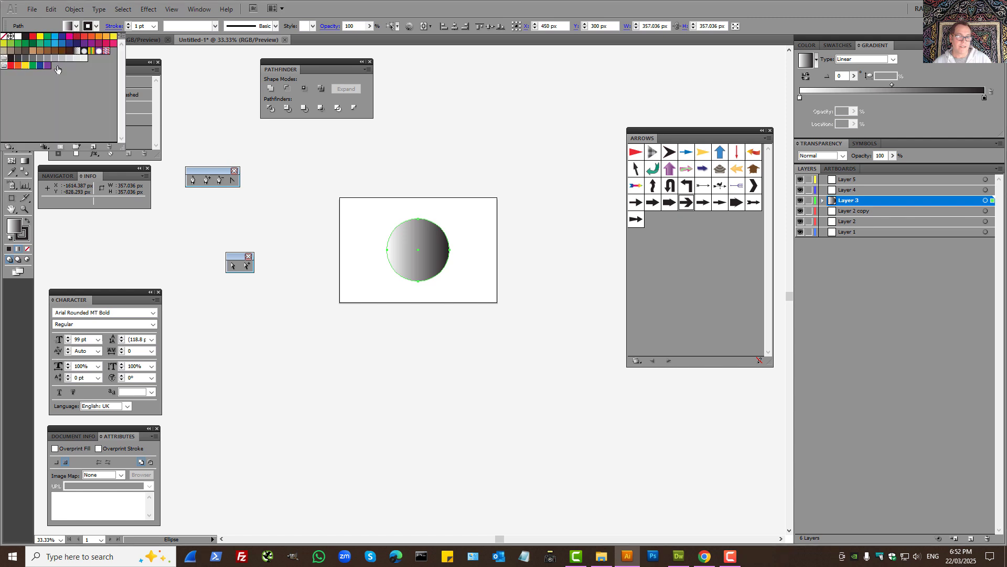
click(9, 147)
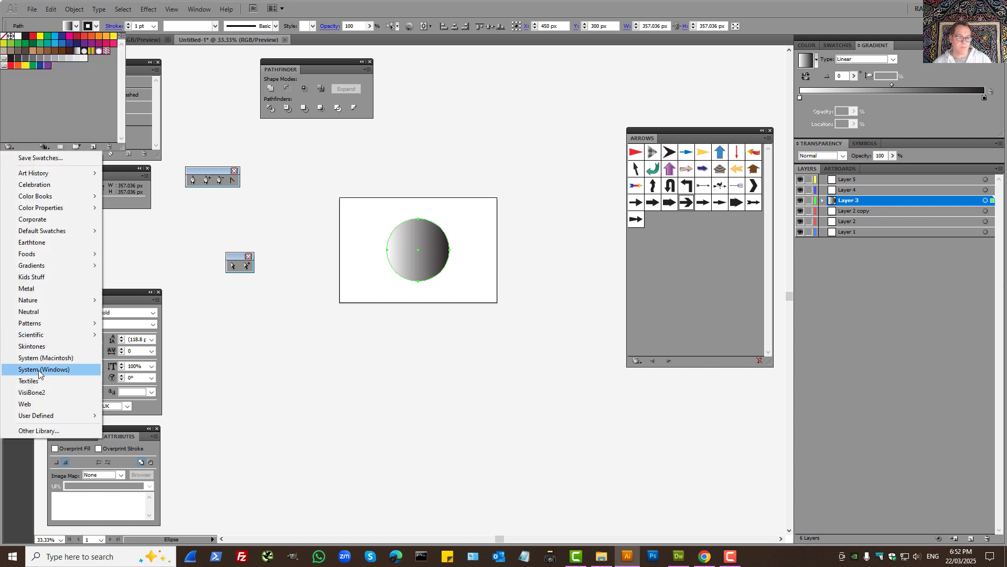
mouse_move(40, 270)
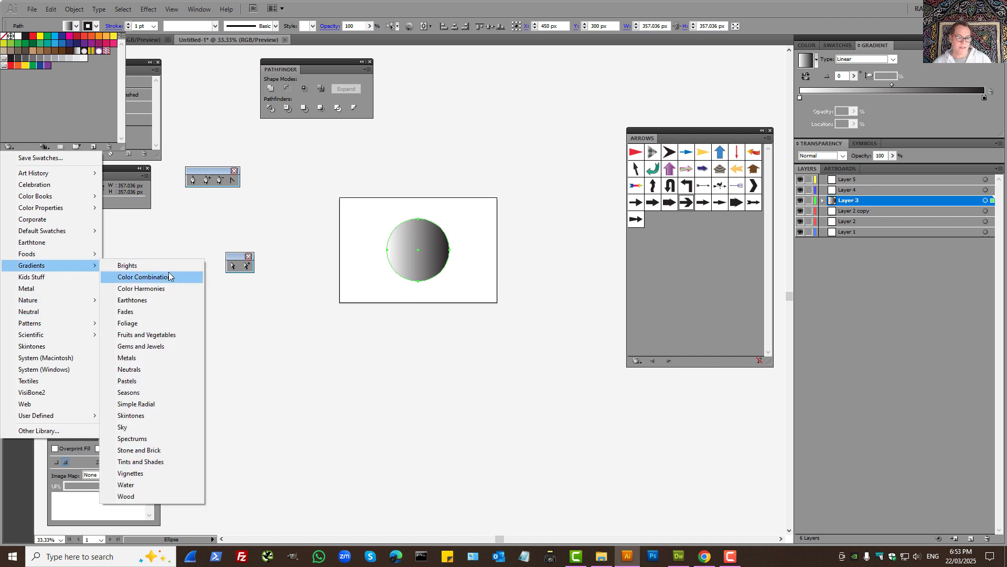
click(149, 405)
click(681, 122)
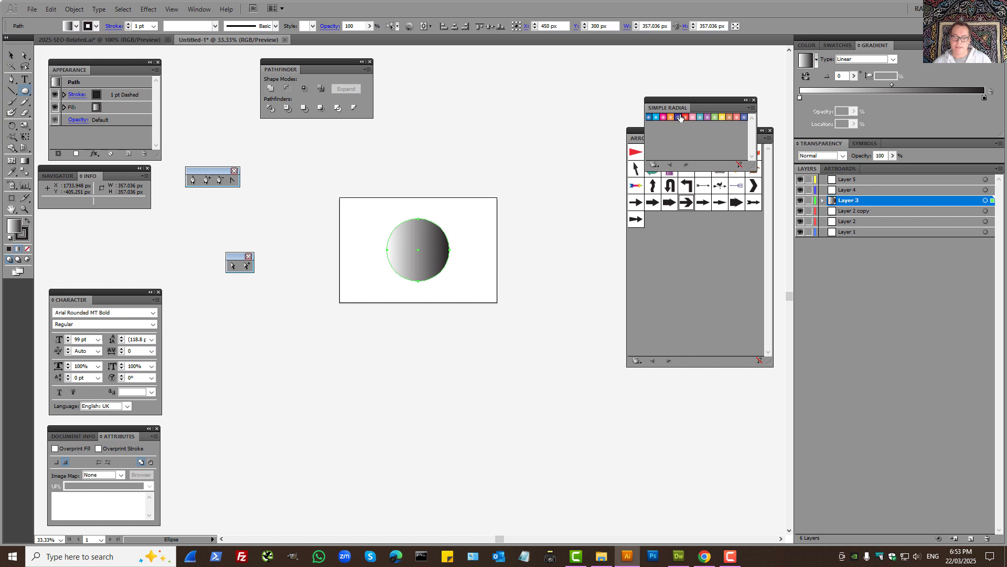
click(679, 117)
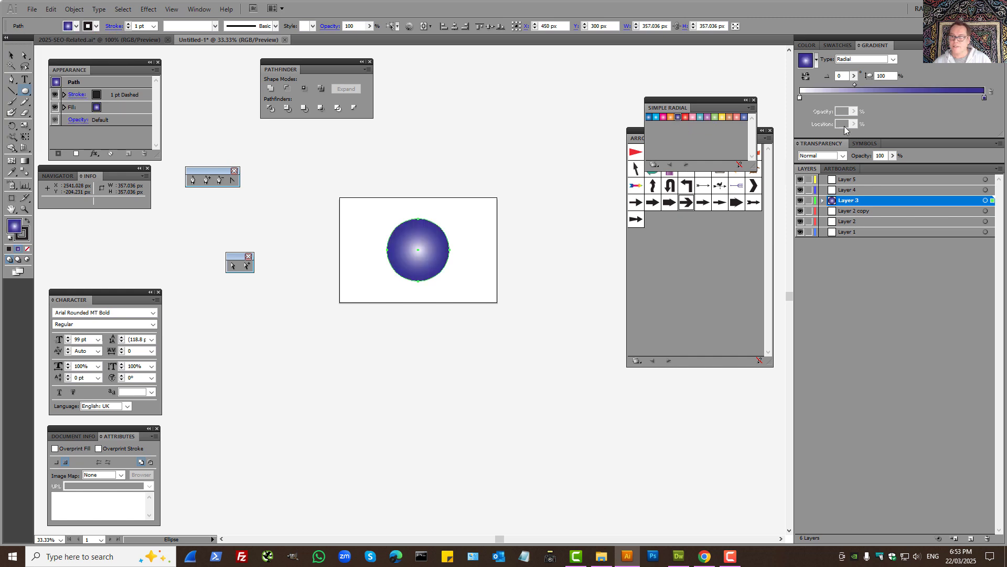
Step: Add a gradient stop at about 52% location, color it turquoise (R 92, G 255, B 210), and deselect the circle
click(896, 99)
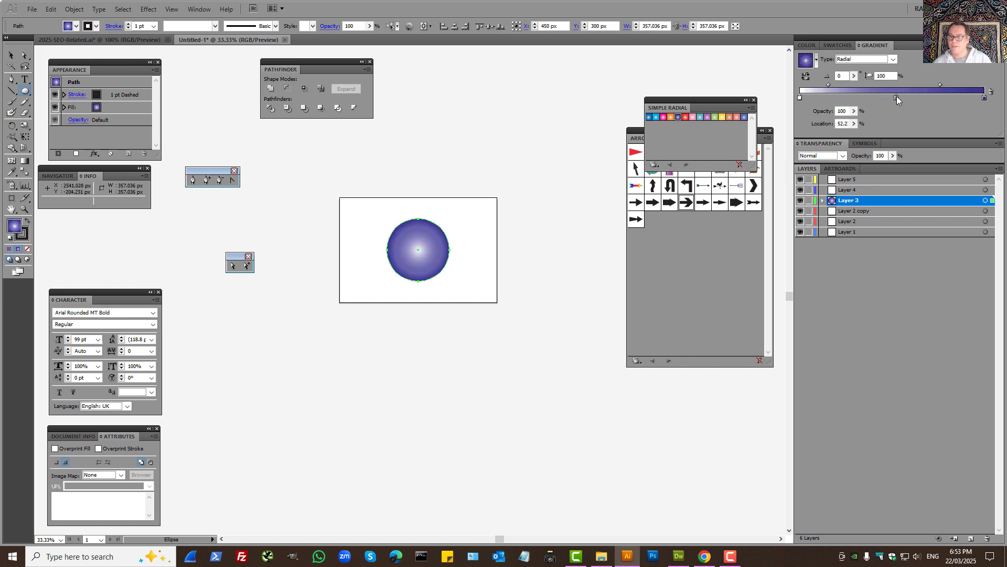
double_click(896, 99)
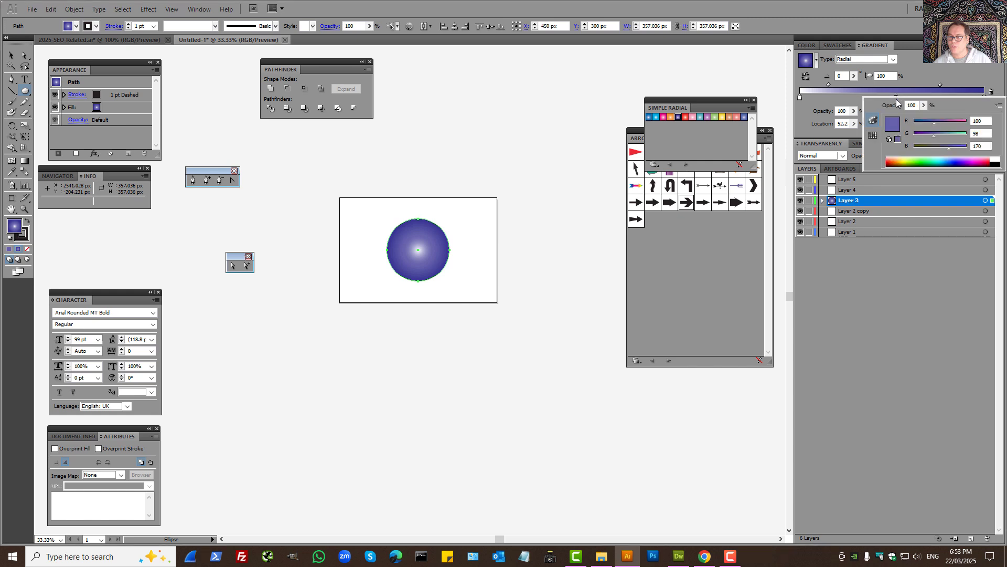
click(936, 157)
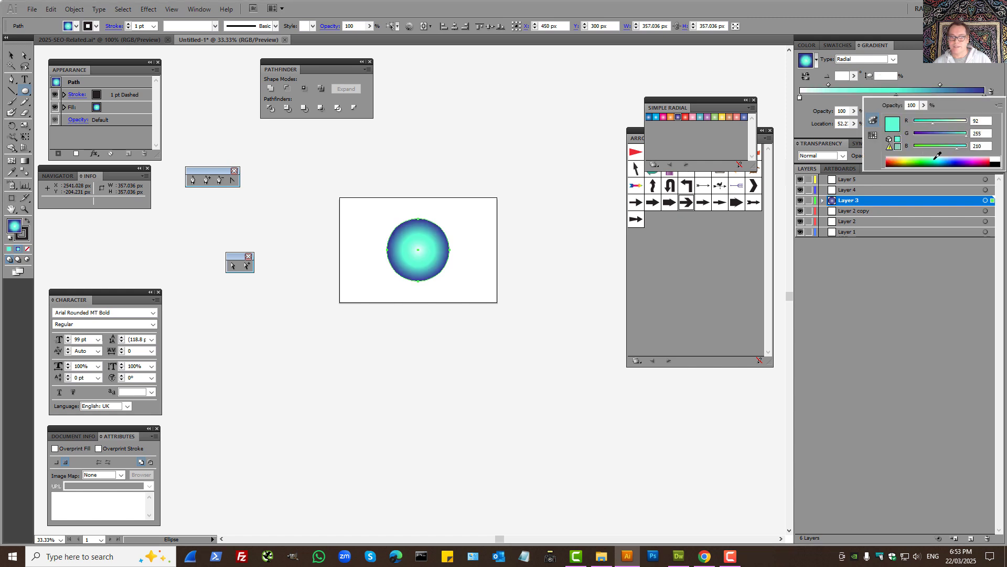
click(10, 55)
click(270, 205)
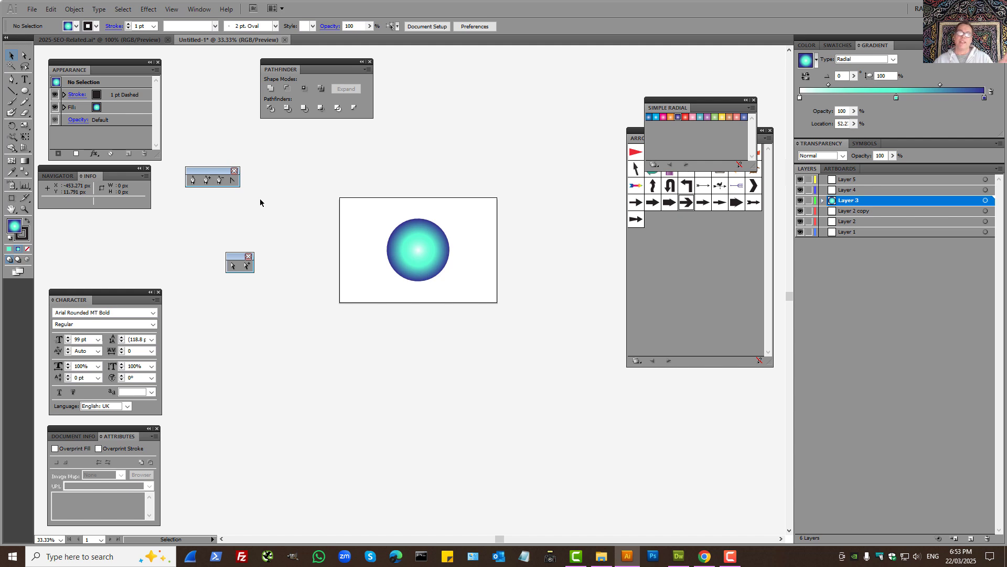